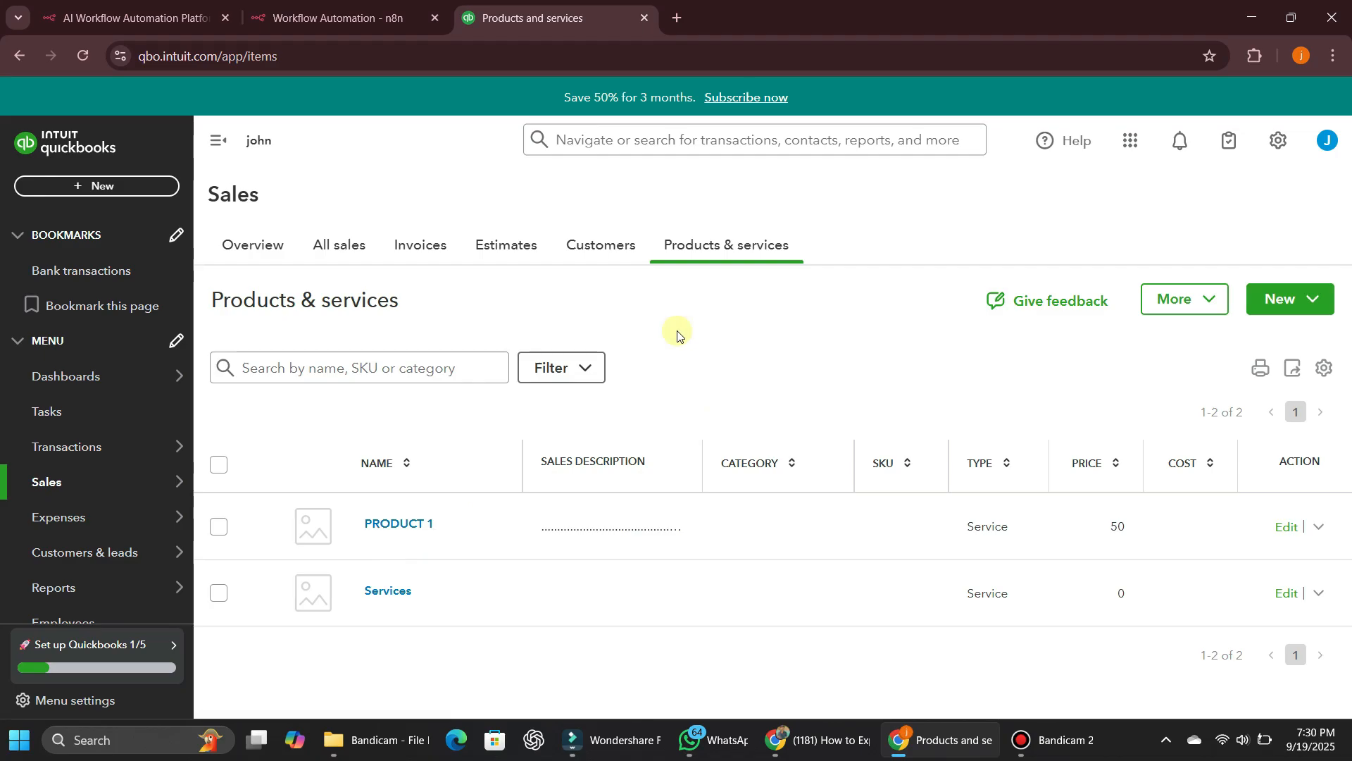
Look through the Customers, Estimates and Invoices pages in the Sales section.
click(594, 243)
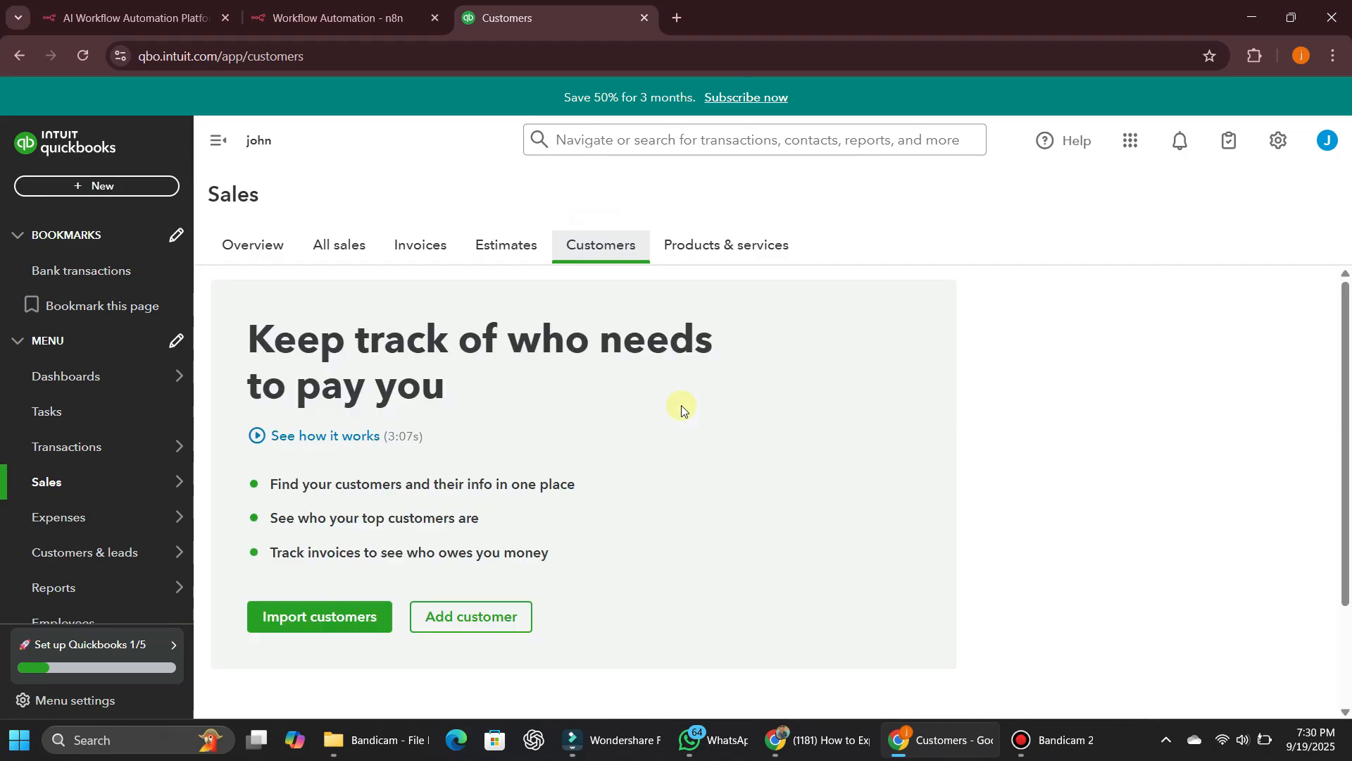
click(497, 244)
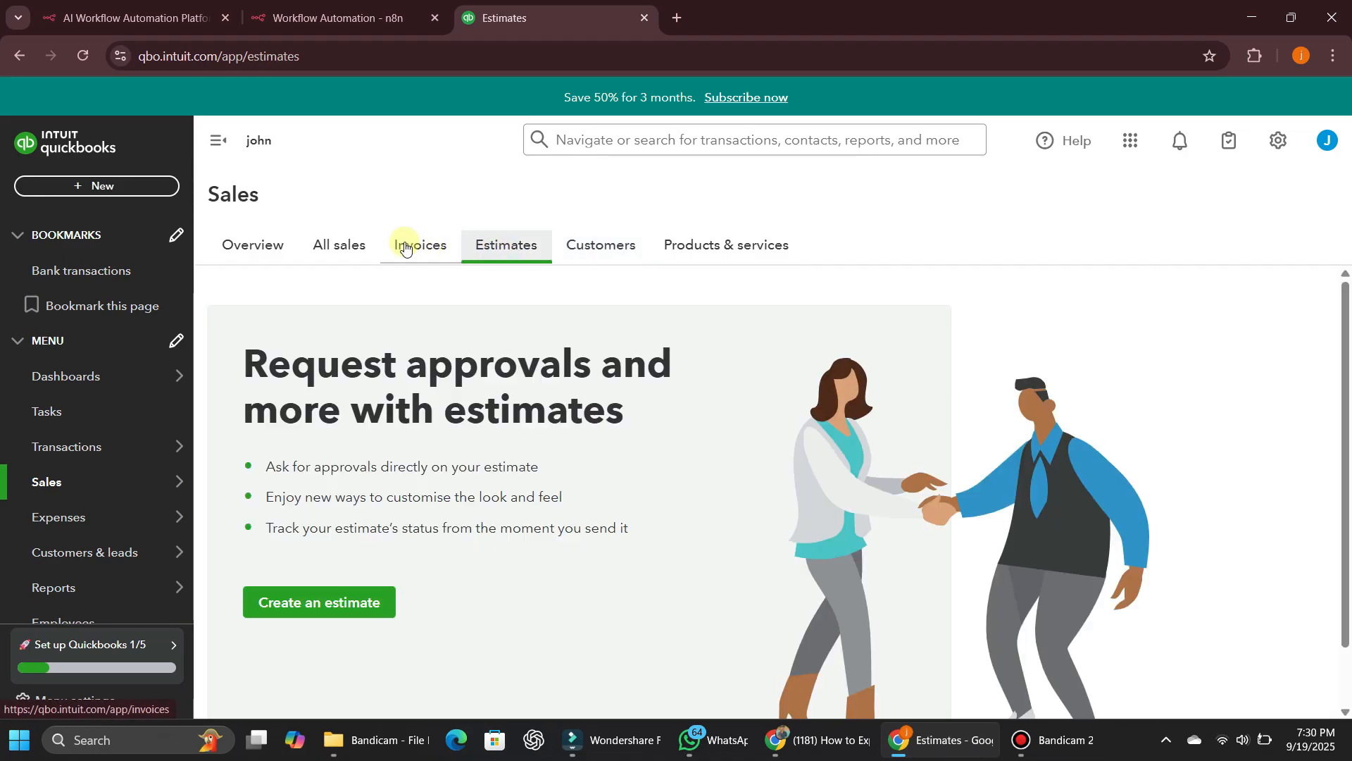
click(406, 246)
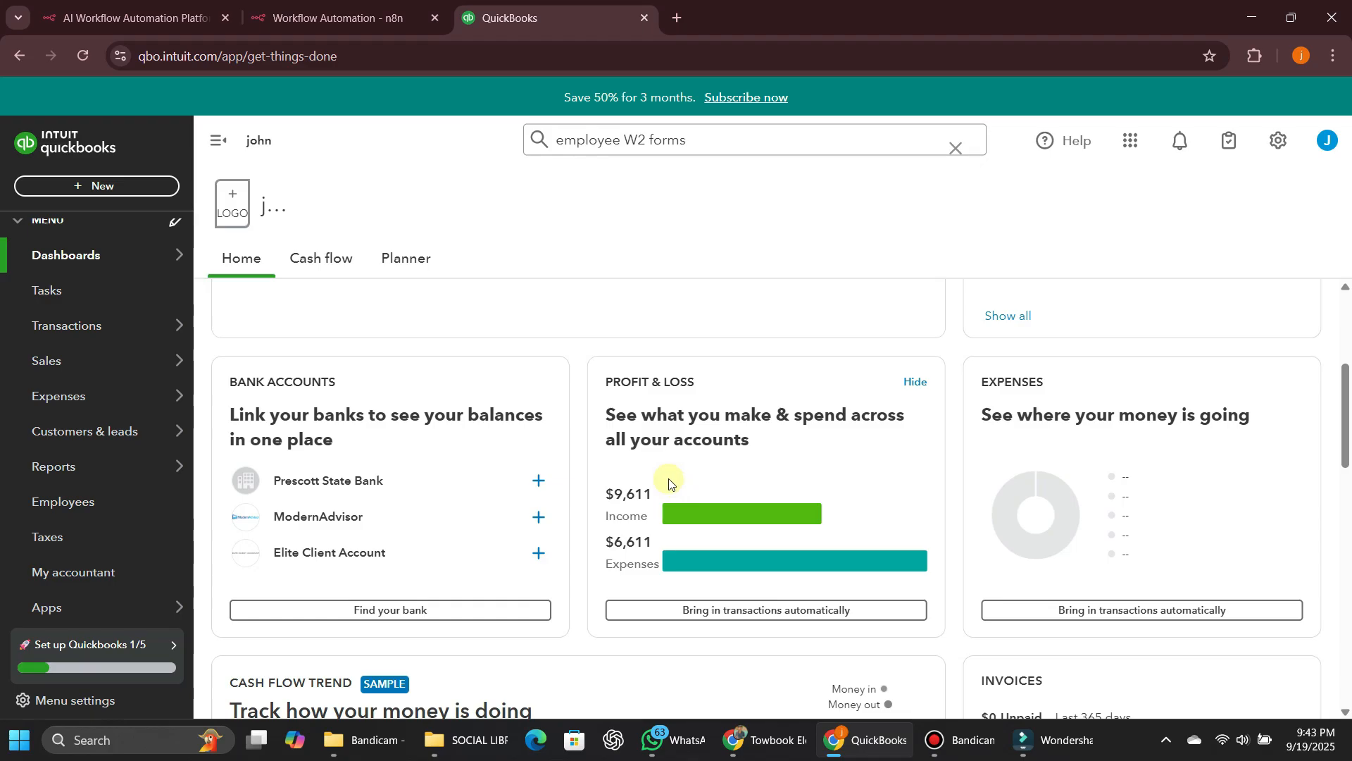
Open the Employees list and check its employee status filter and column display options.
click(115, 505)
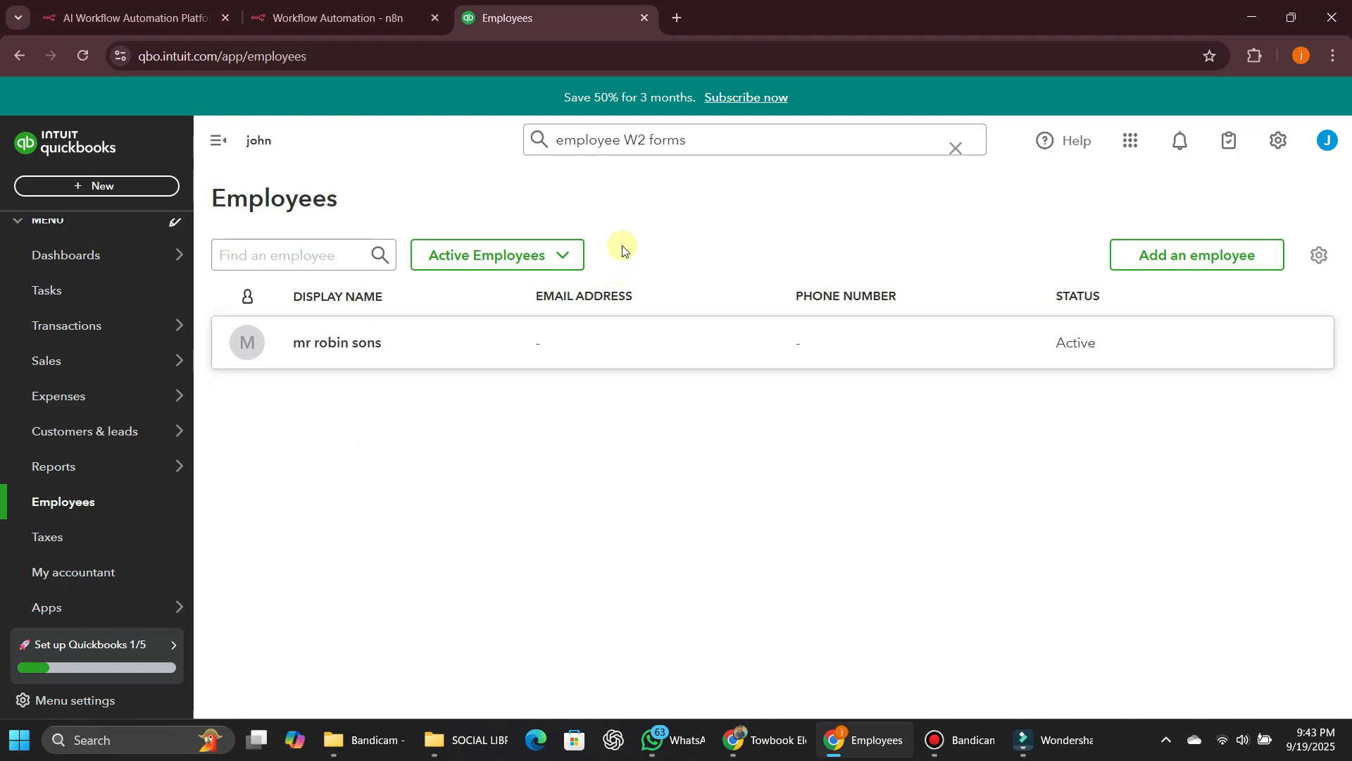
click(571, 263)
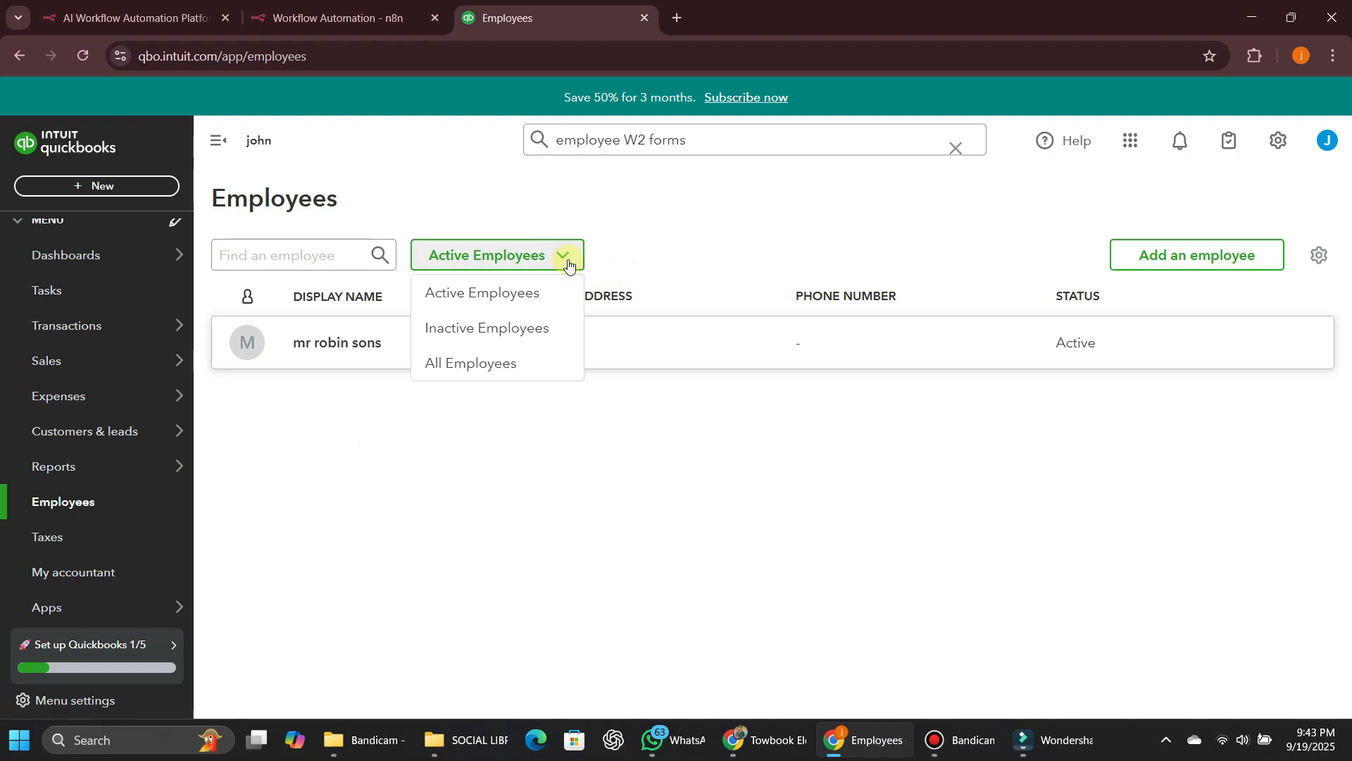
click(570, 264)
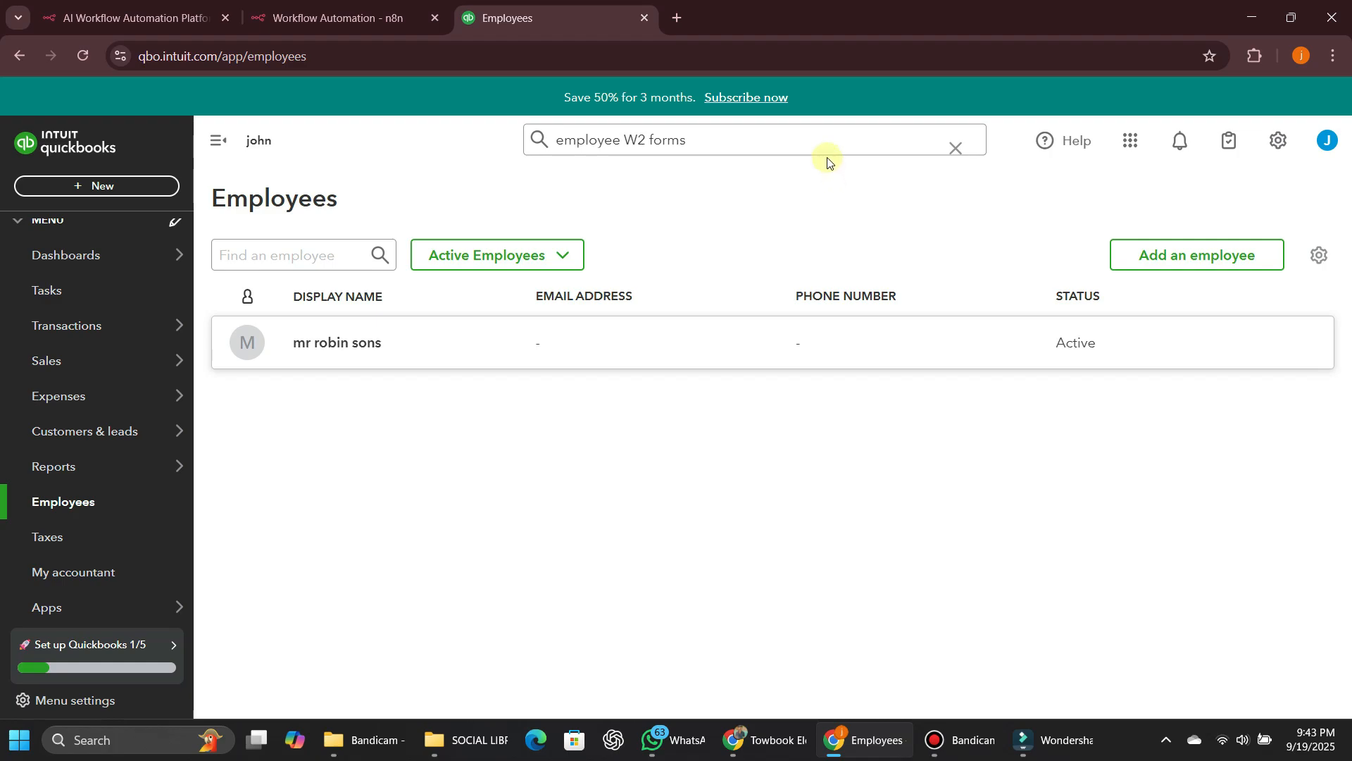
click(1319, 258)
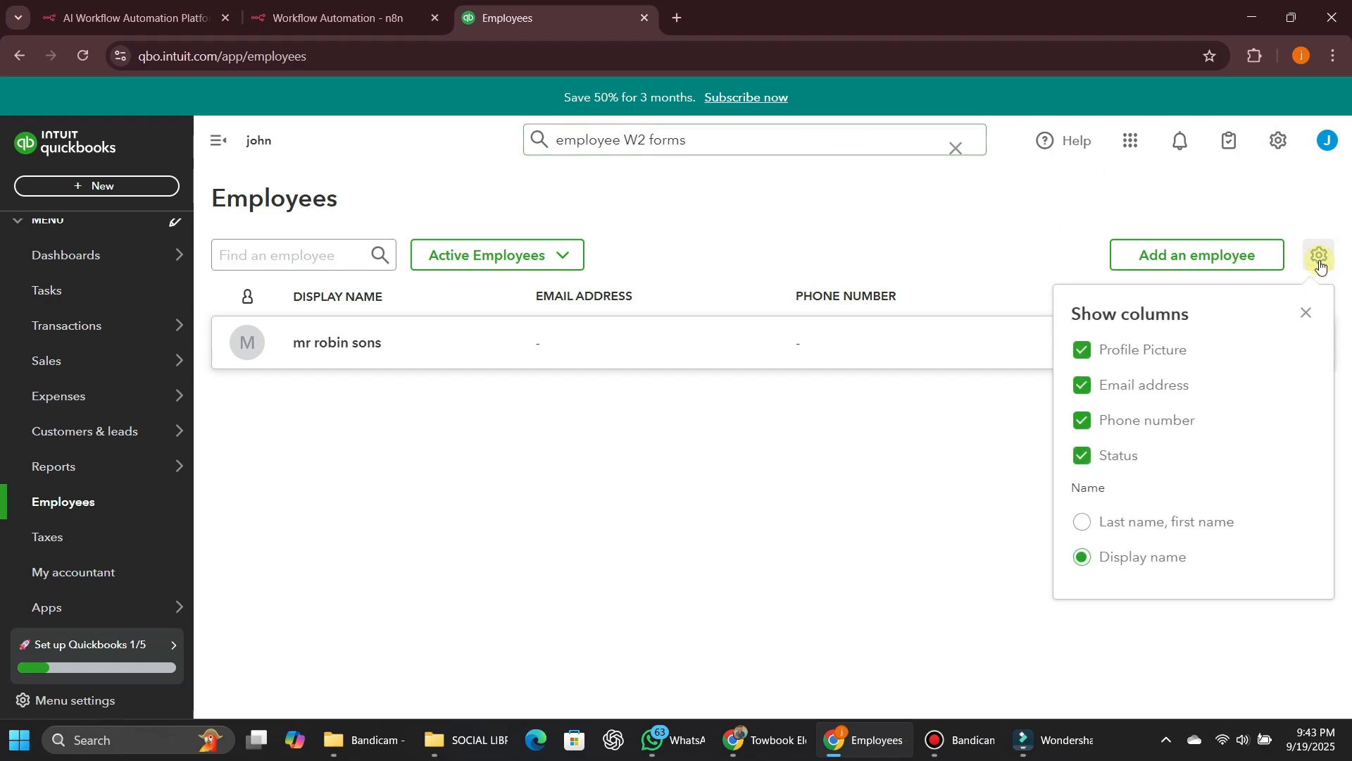
click(1319, 257)
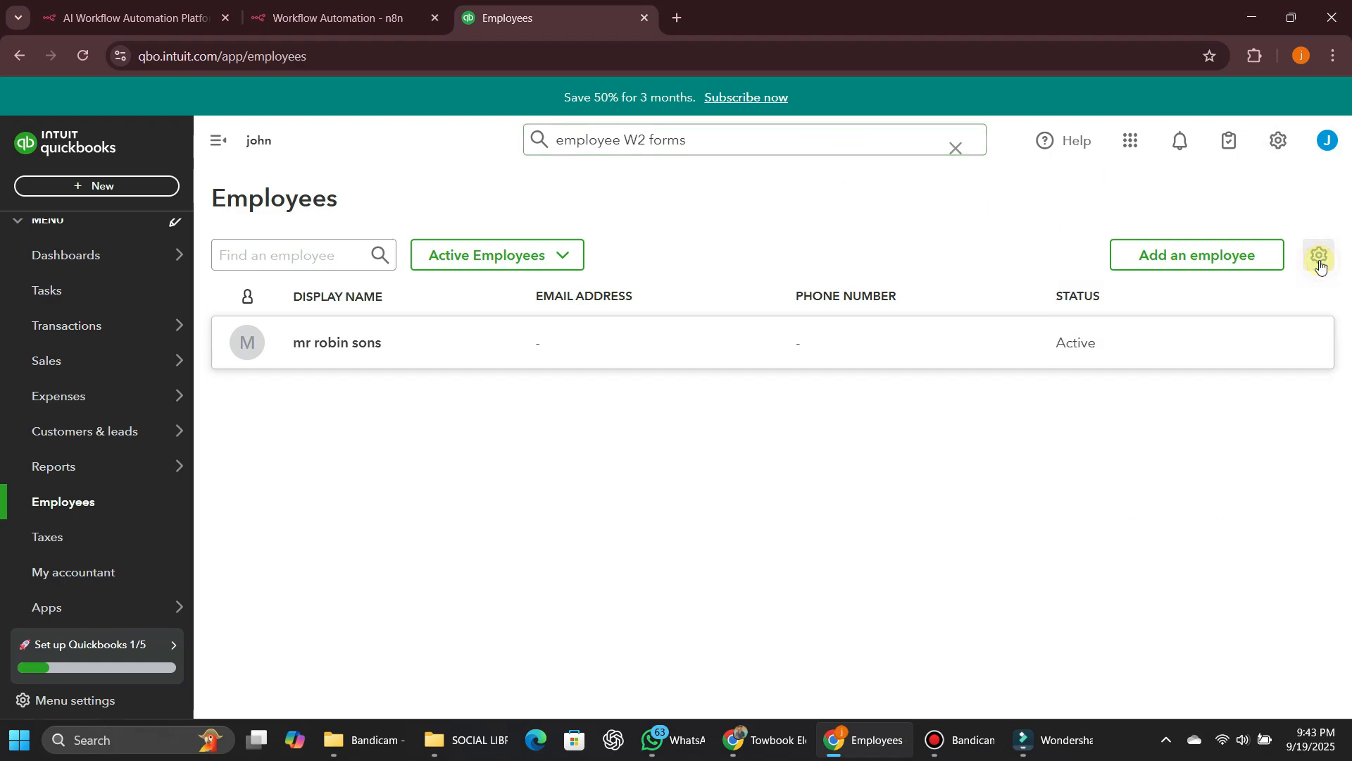
Run the search for employee W2 forms and look through the cards on the home dashboard.
click(767, 142)
key(Return)
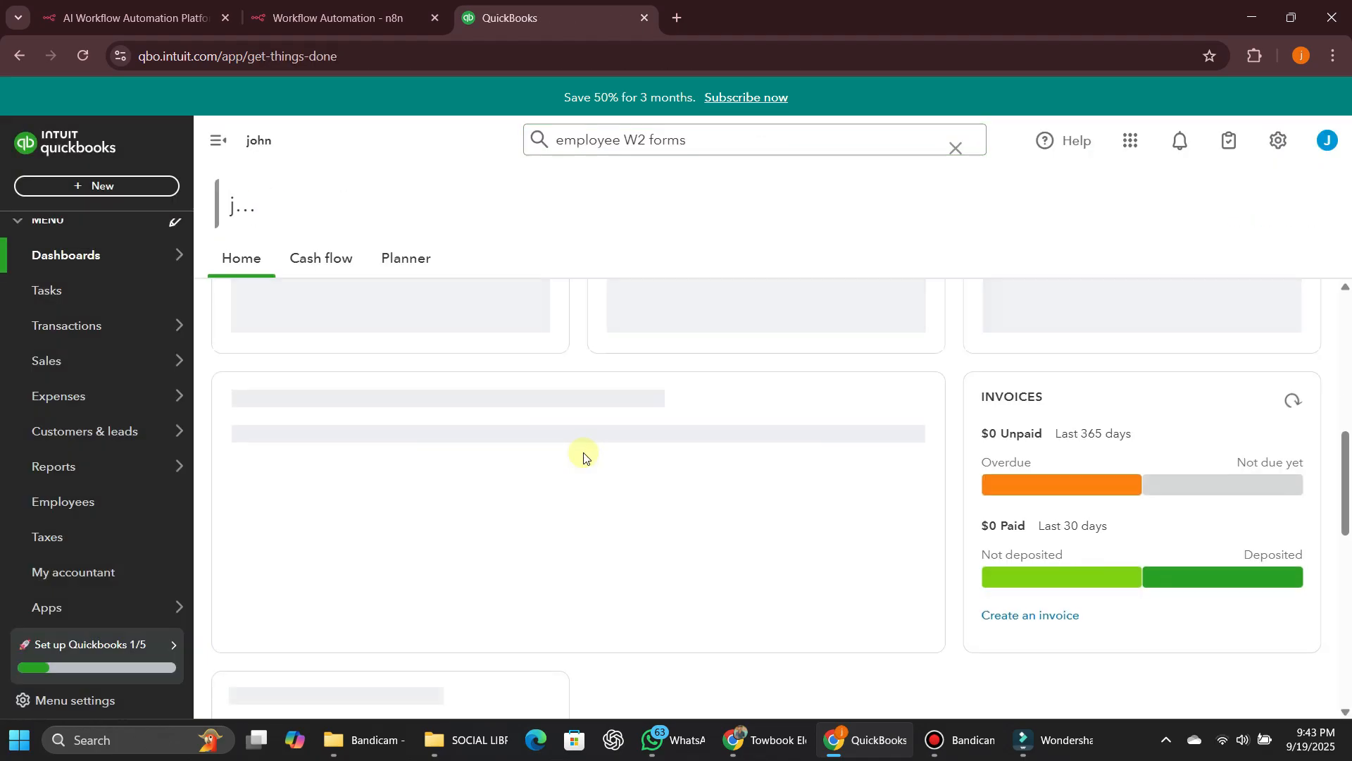
scroll(584, 453, down, 3)
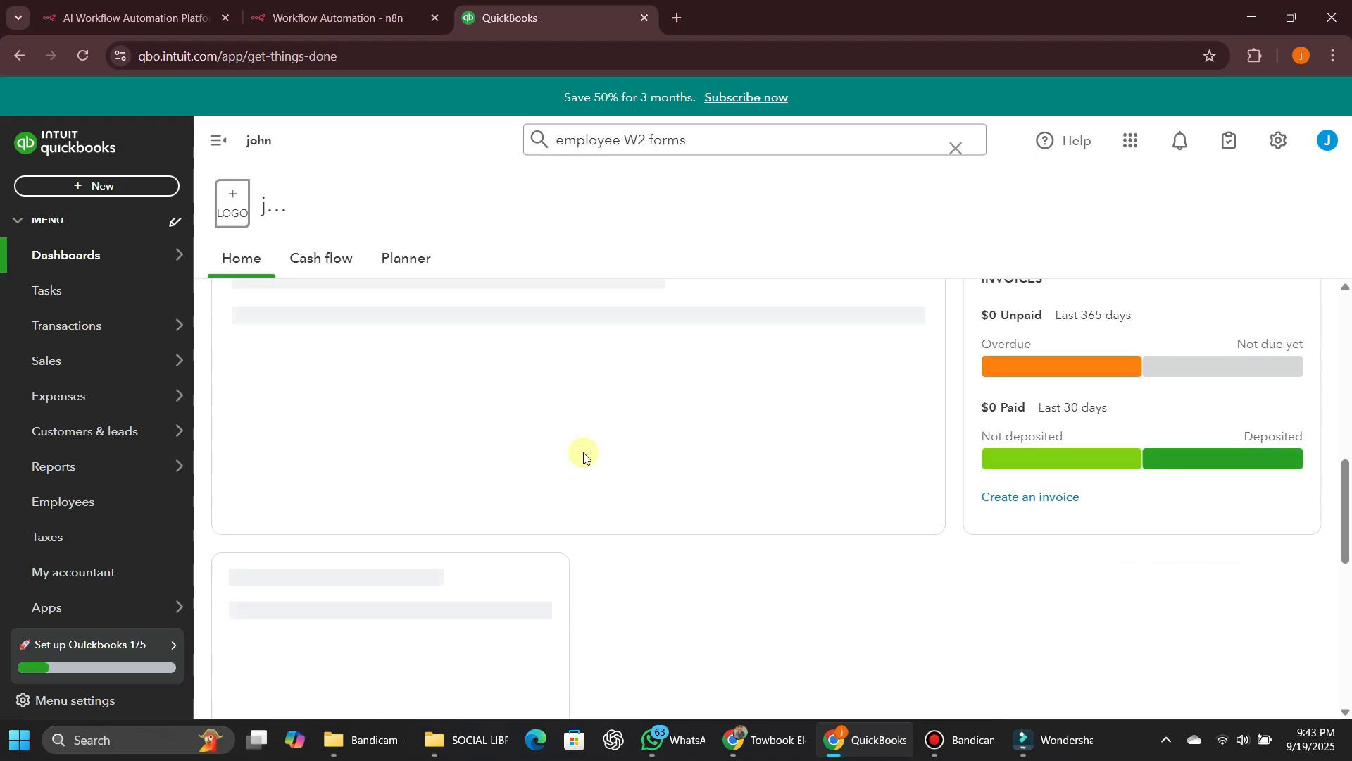
scroll(583, 452, up, 9)
scroll(583, 453, down, 4)
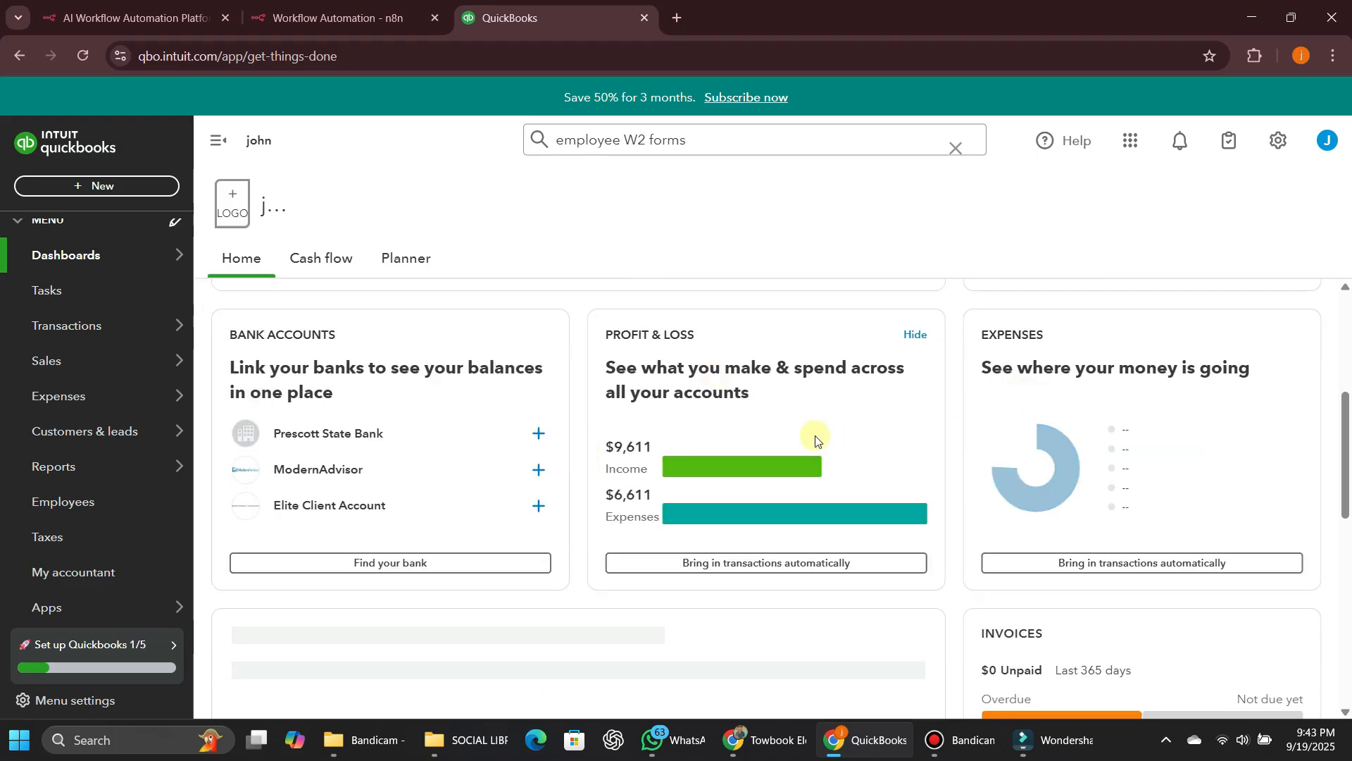
scroll(515, 483, down, 3)
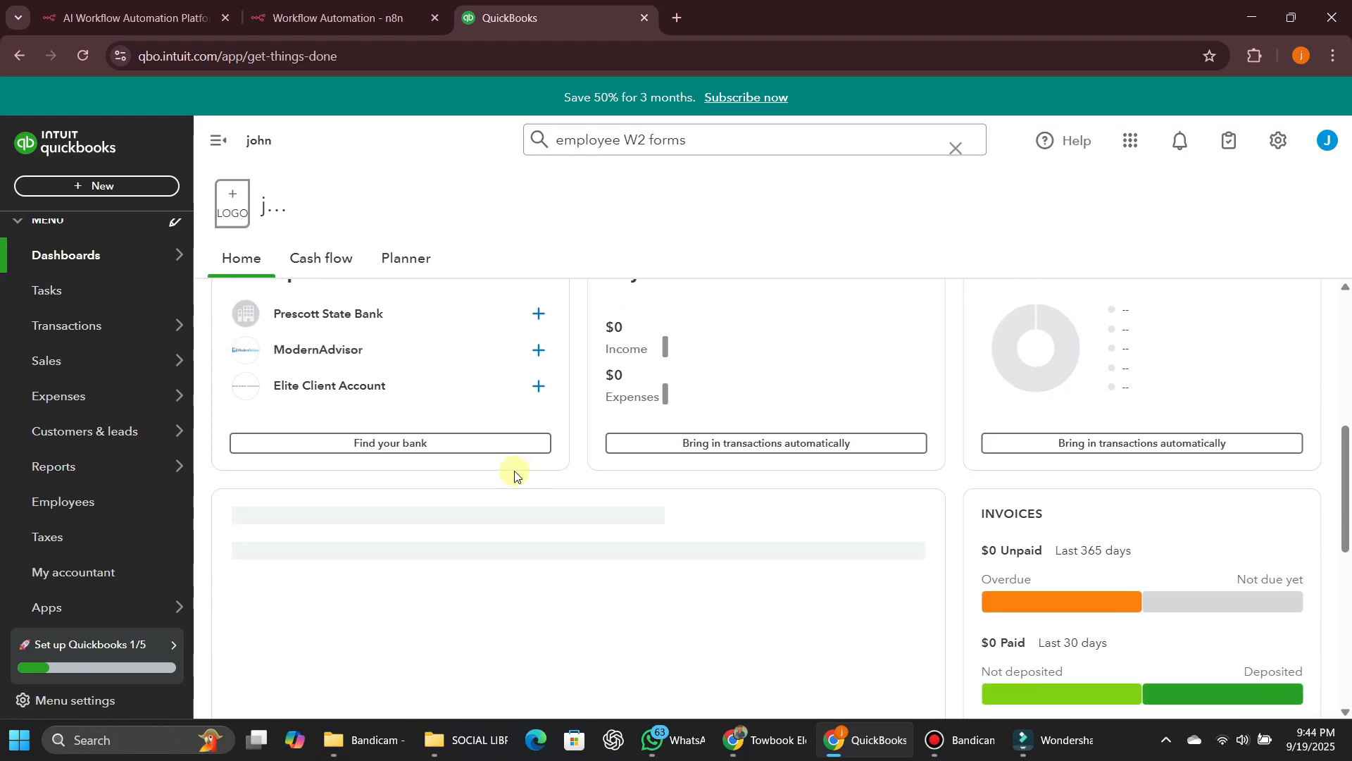
scroll(515, 476, down, 3)
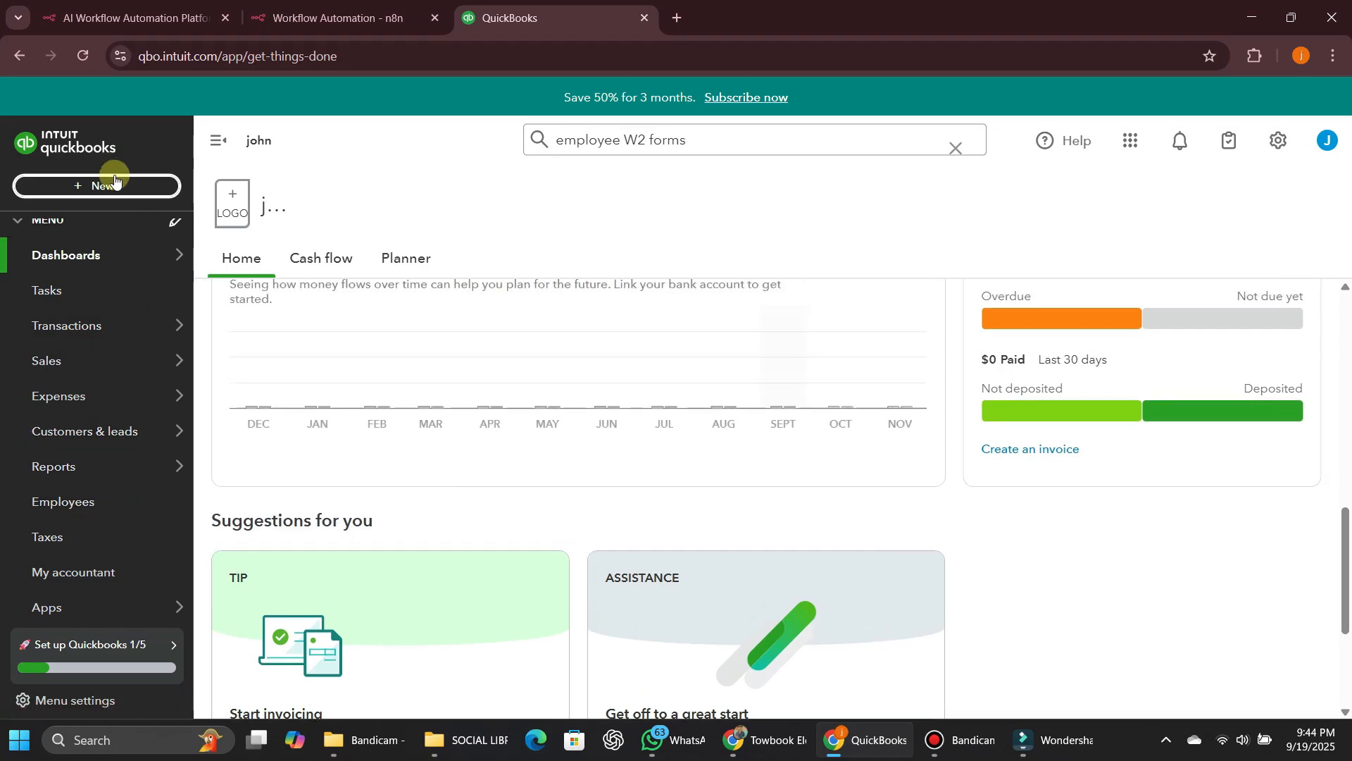
Review the kinds of new records that can be created, and open the company's account and settings.
click(115, 180)
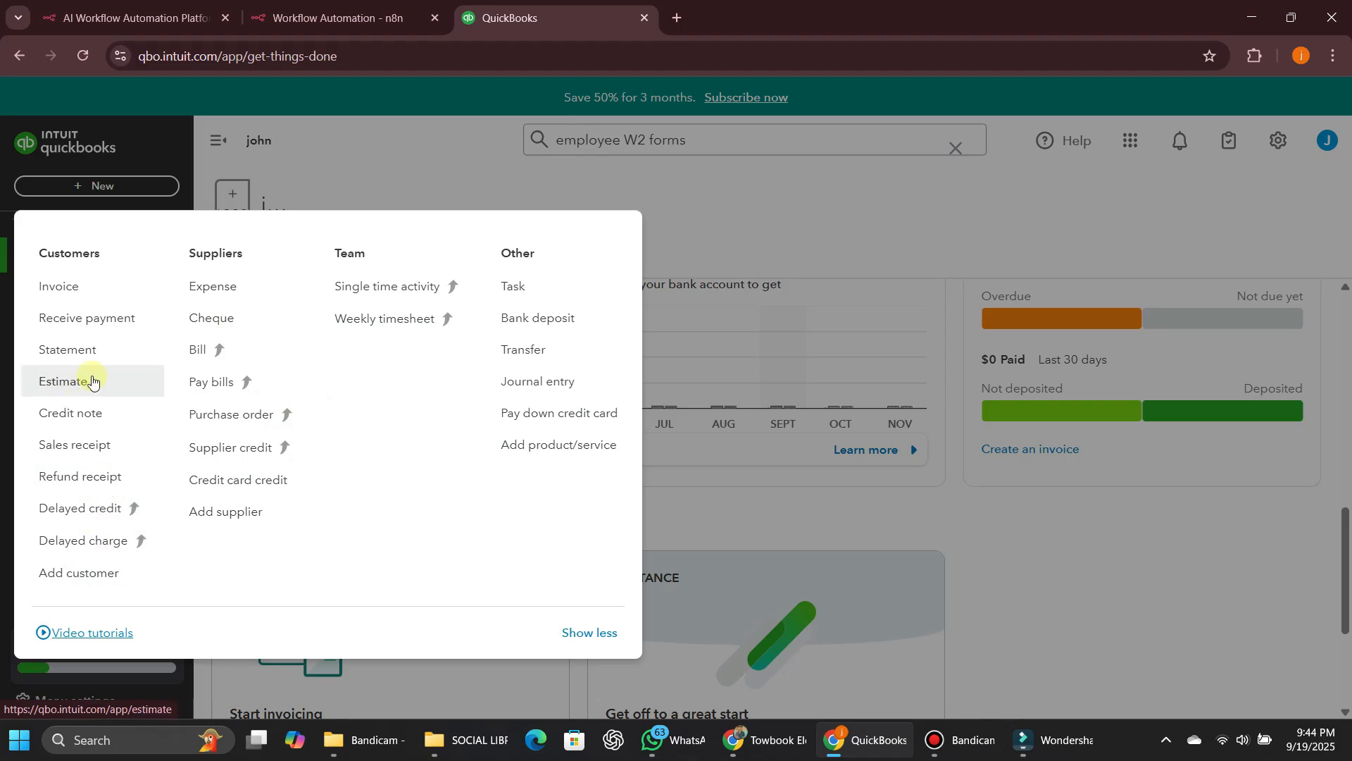
click(791, 189)
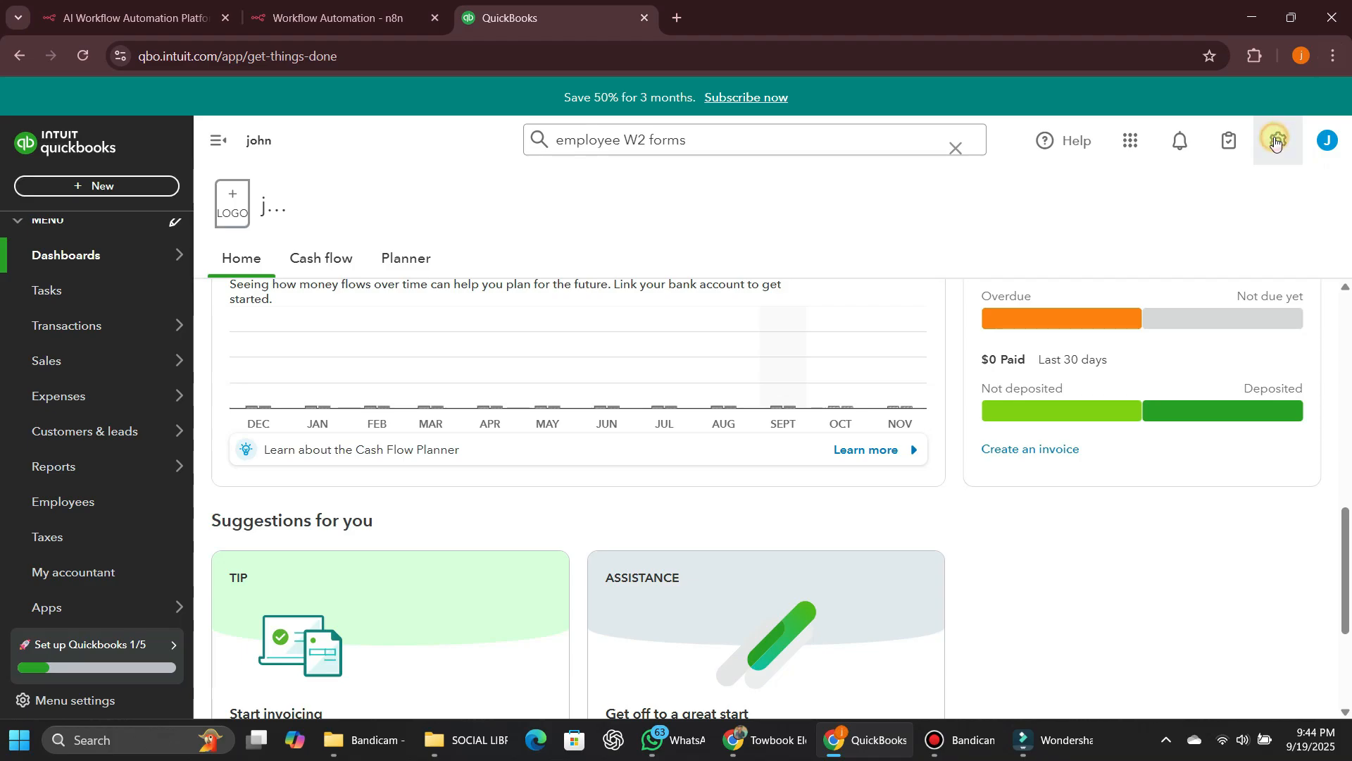
click(1277, 142)
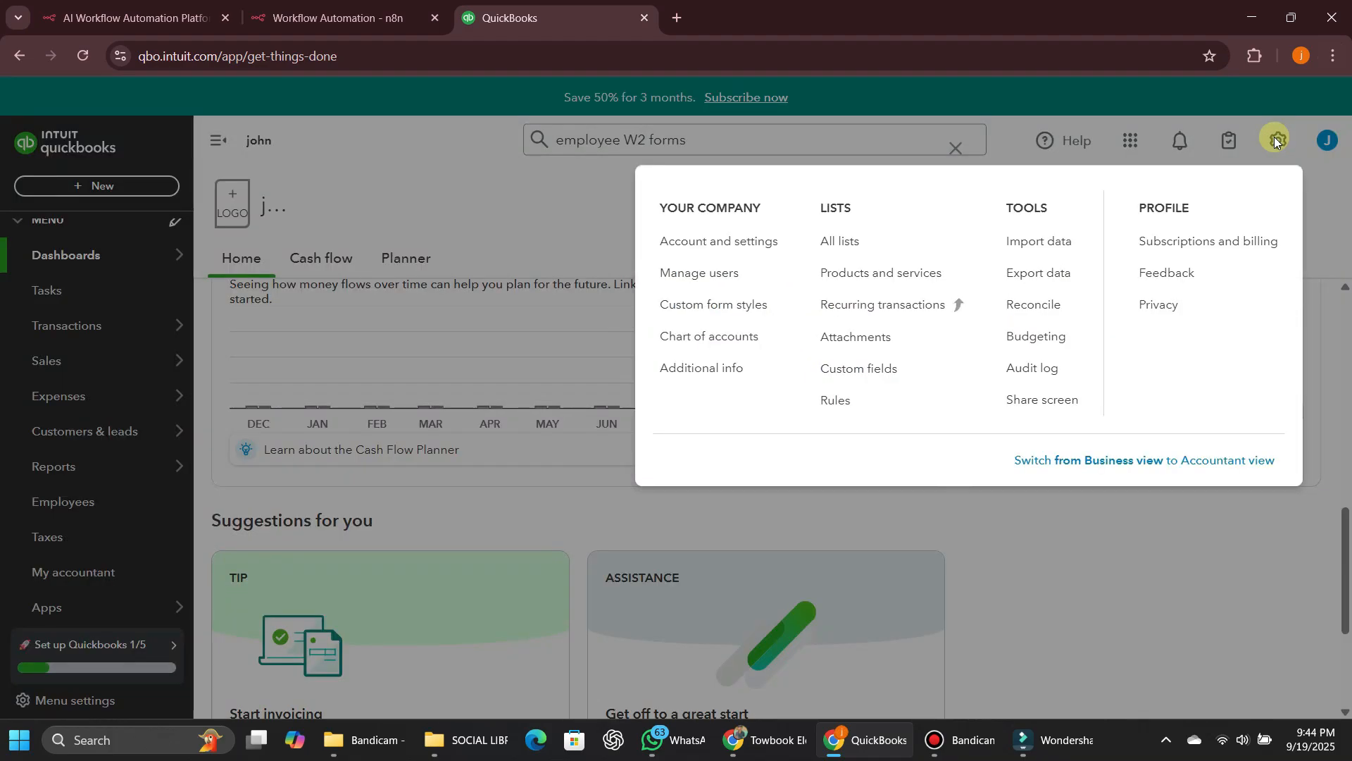
click(730, 254)
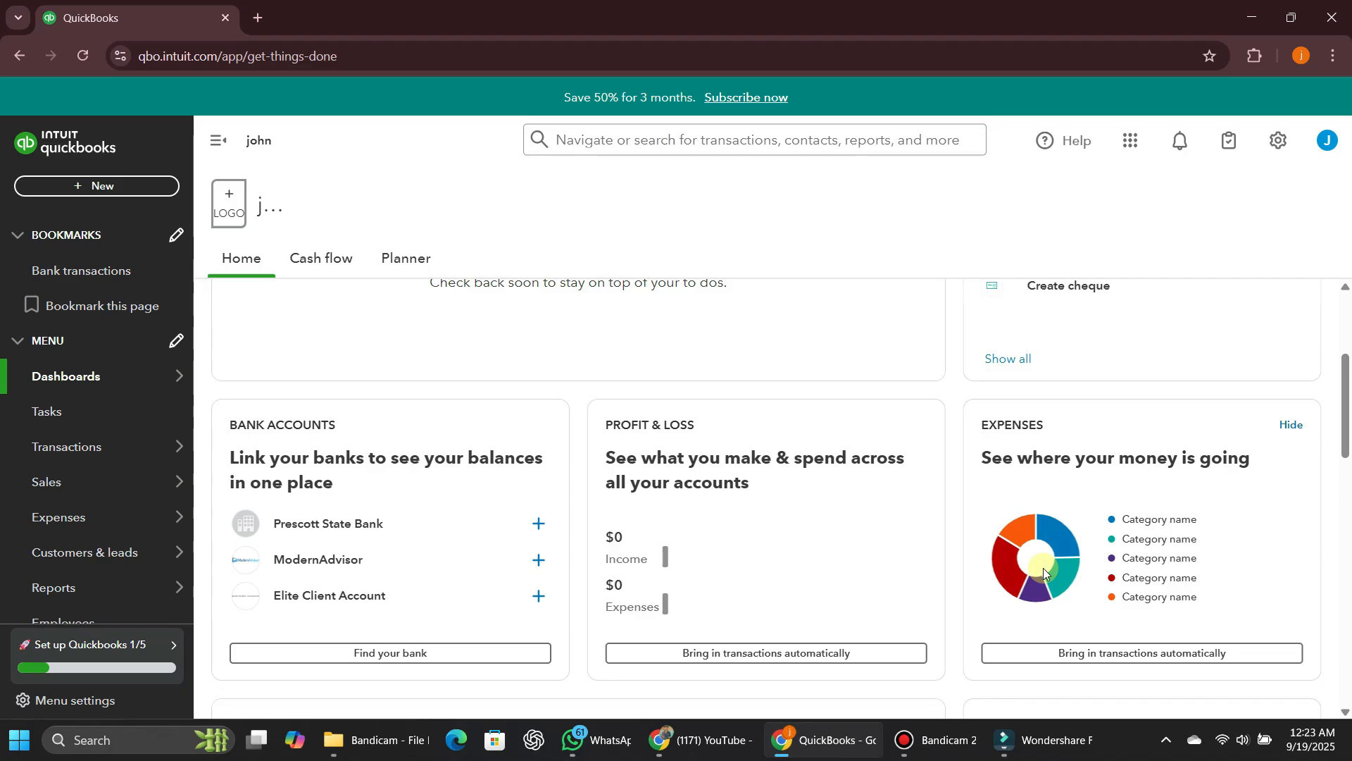
Open the password update form in the Intuit account manager from the user profile.
click(1325, 144)
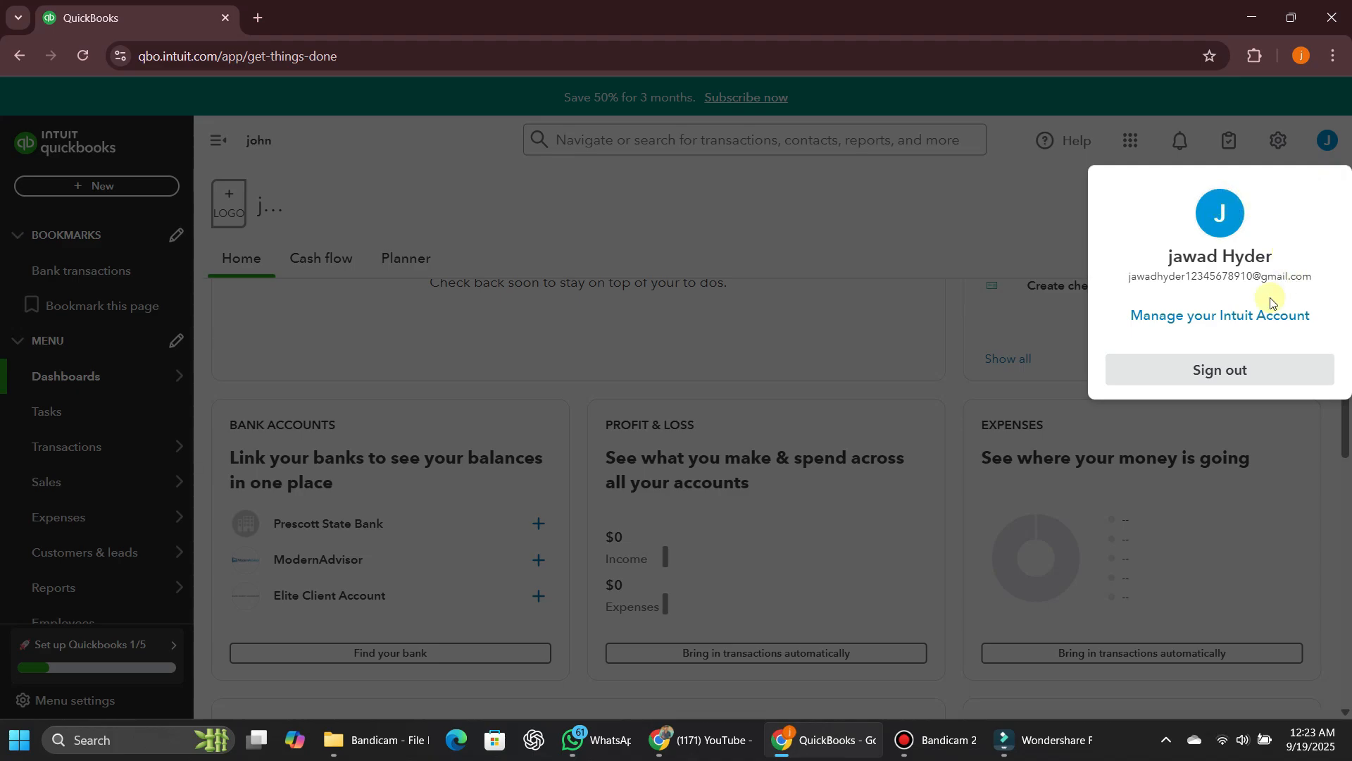
click(1227, 314)
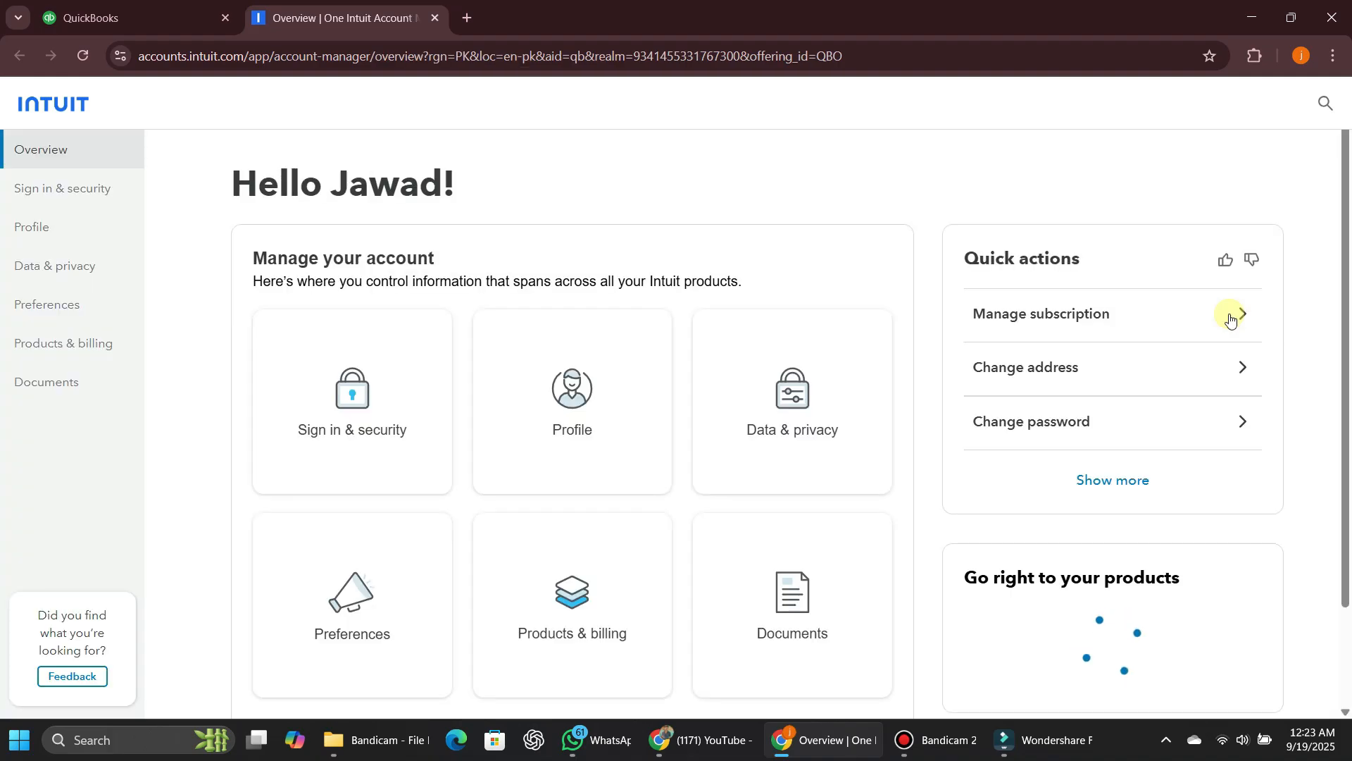
click(1242, 421)
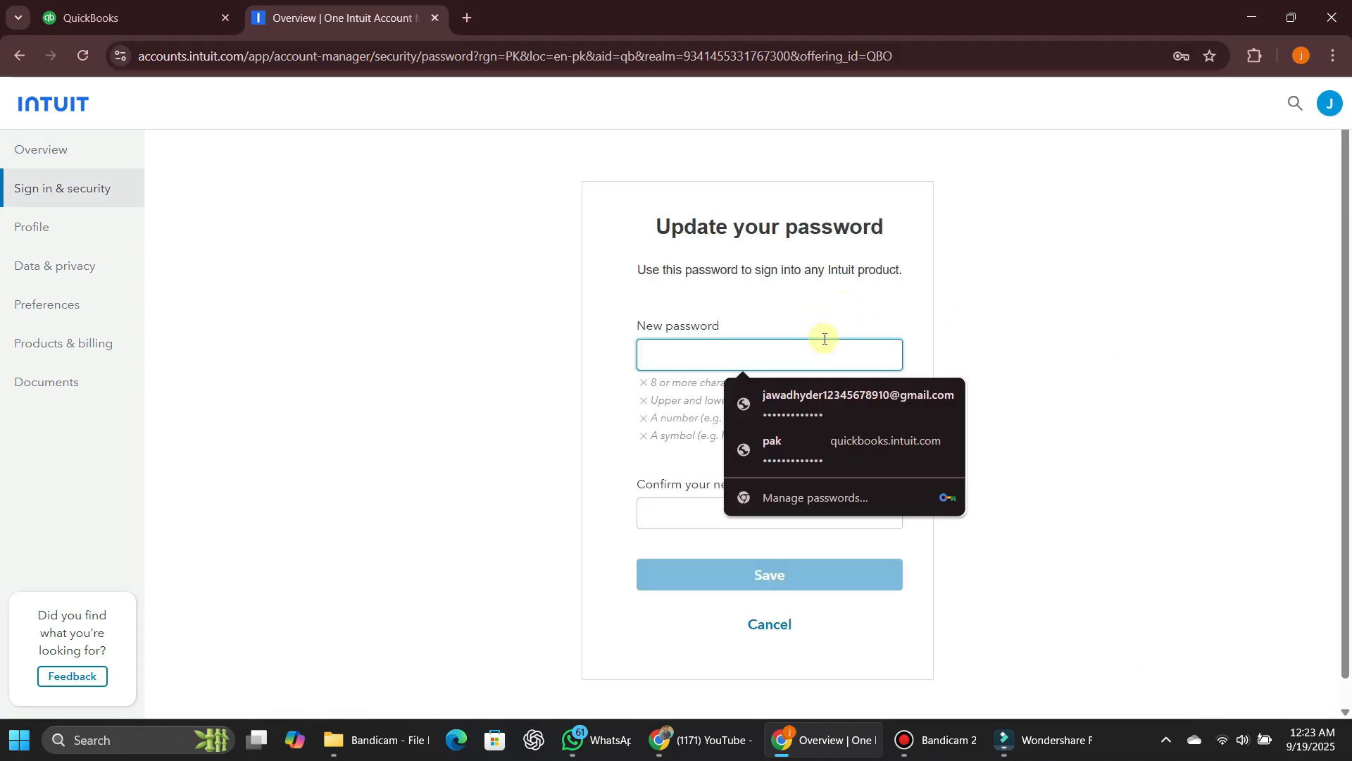
Check the new password and confirmation fields, and cancel the password update without entering anything.
click(592, 439)
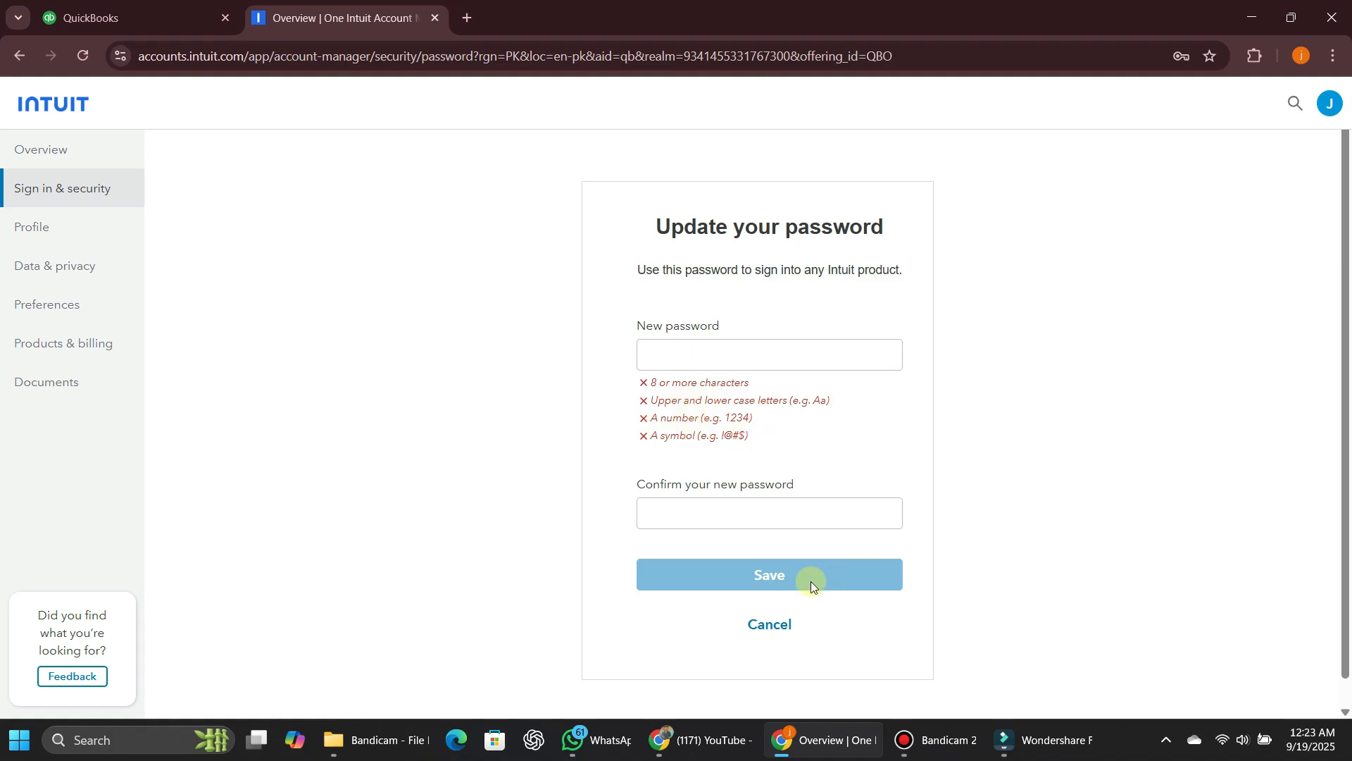
click(800, 517)
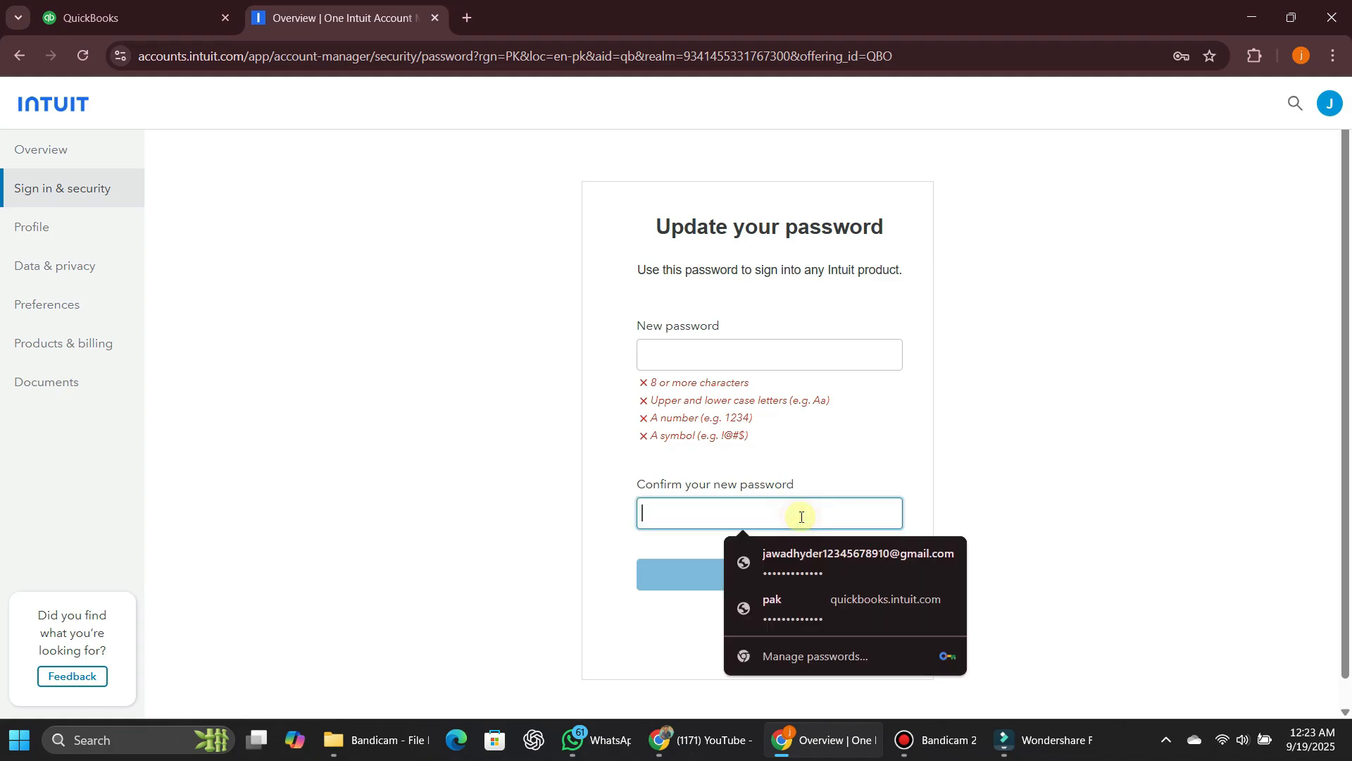
click(526, 552)
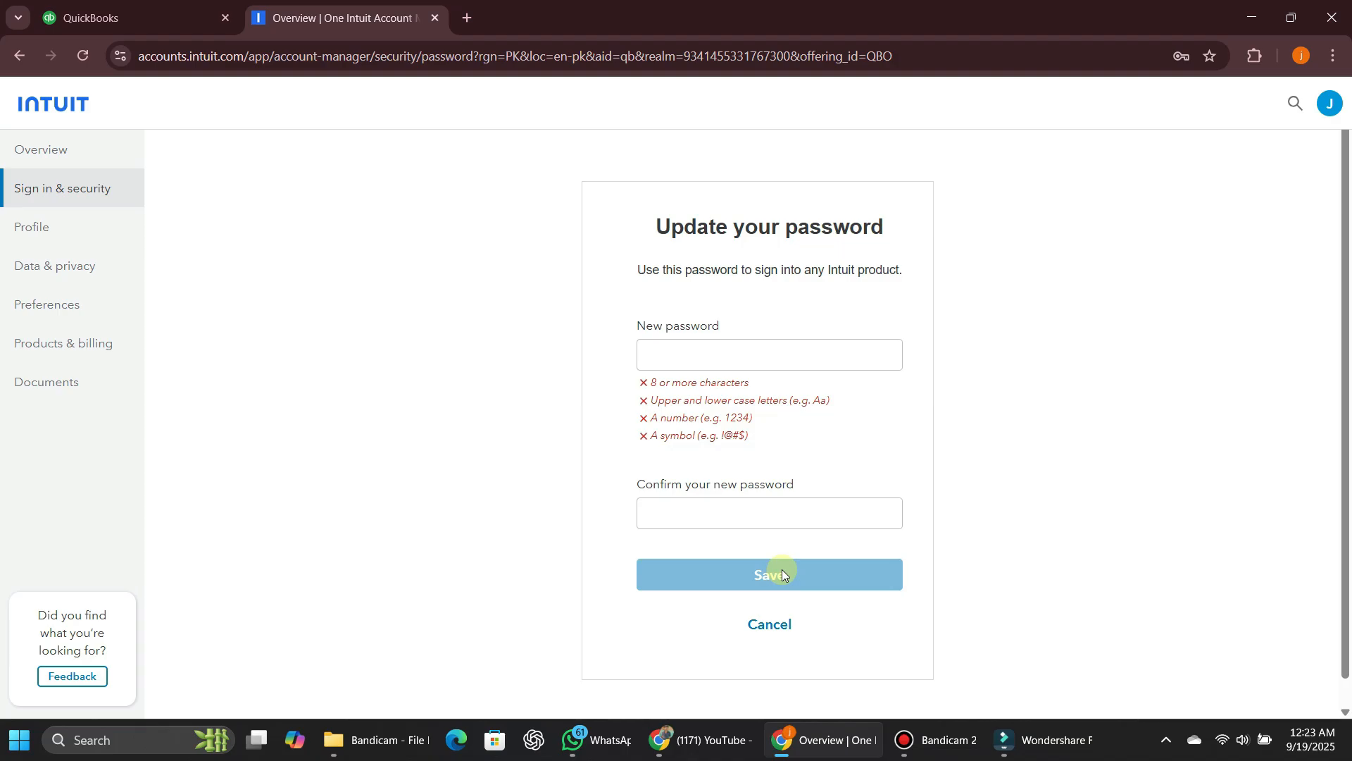
click(779, 623)
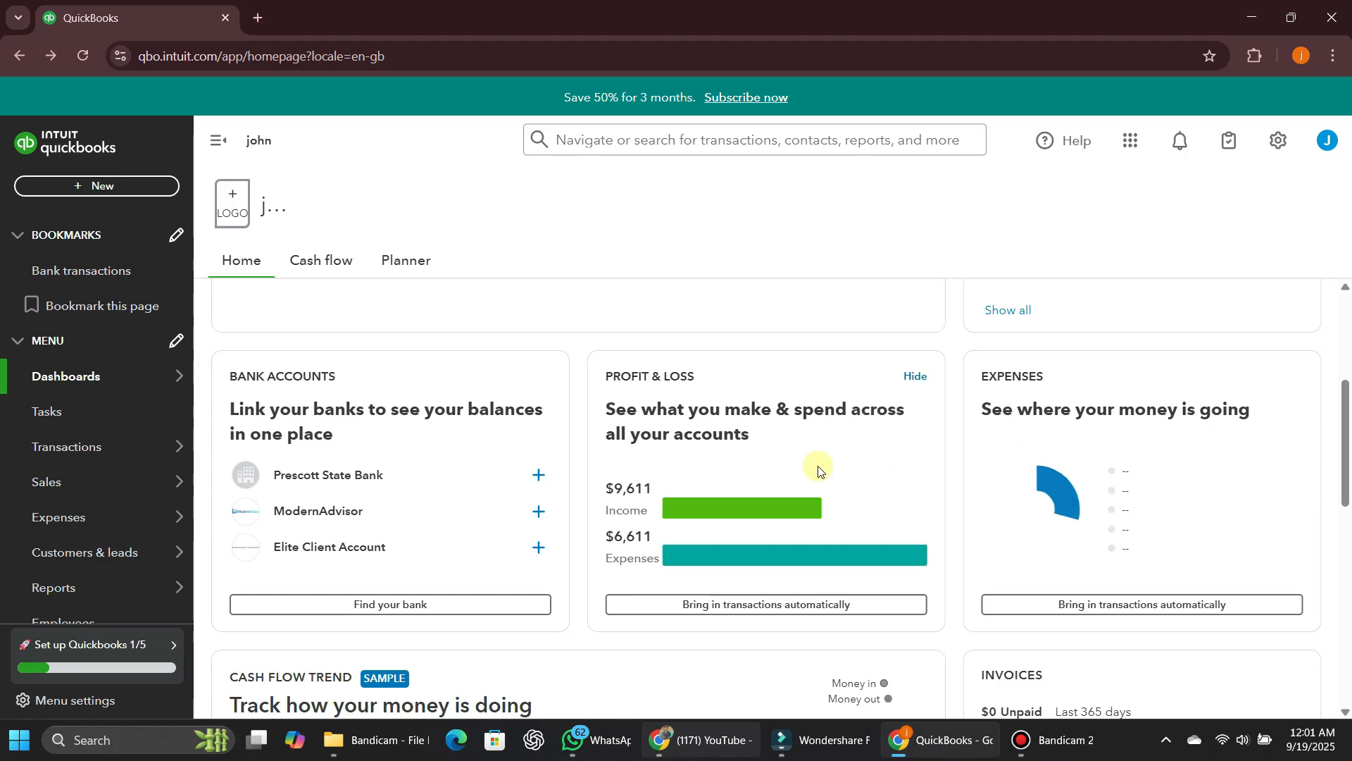
Start a new journal entry and look through the account choices for its first line.
click(147, 186)
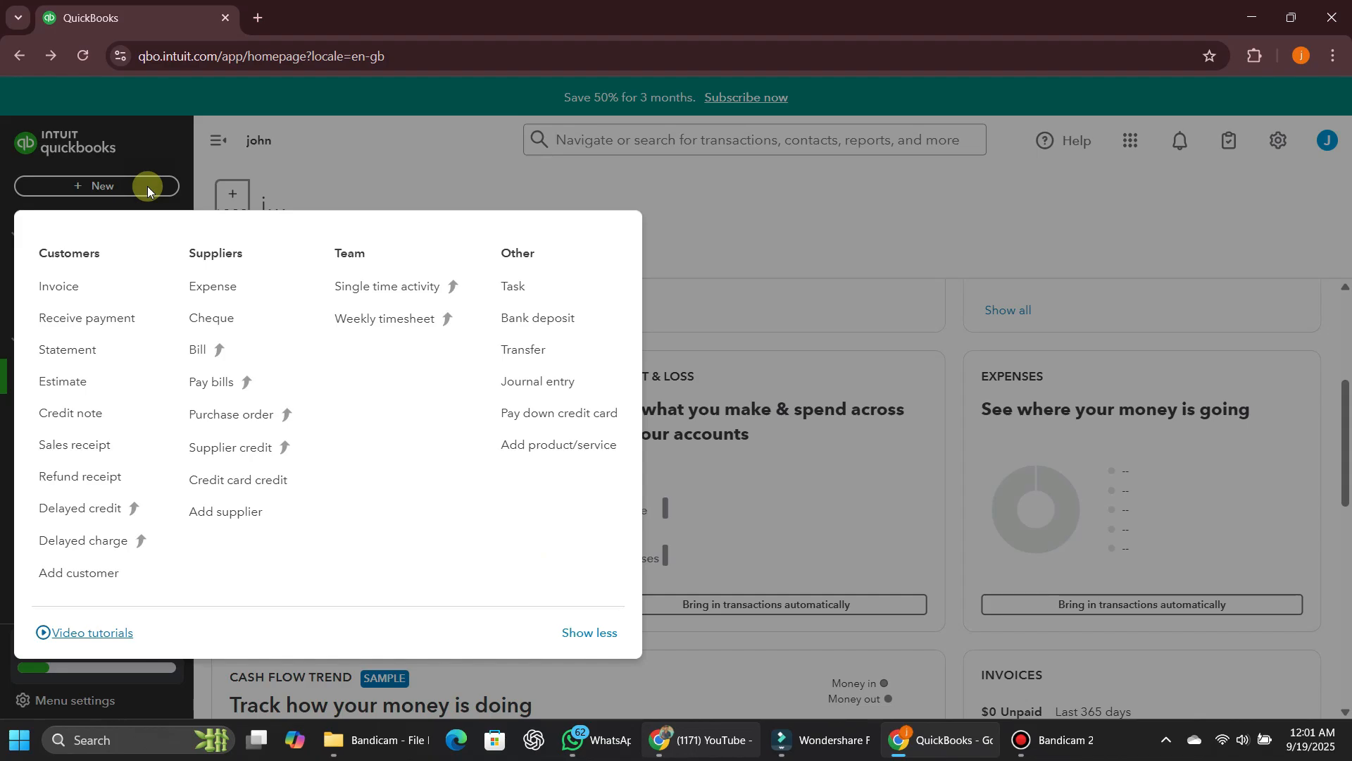
click(536, 382)
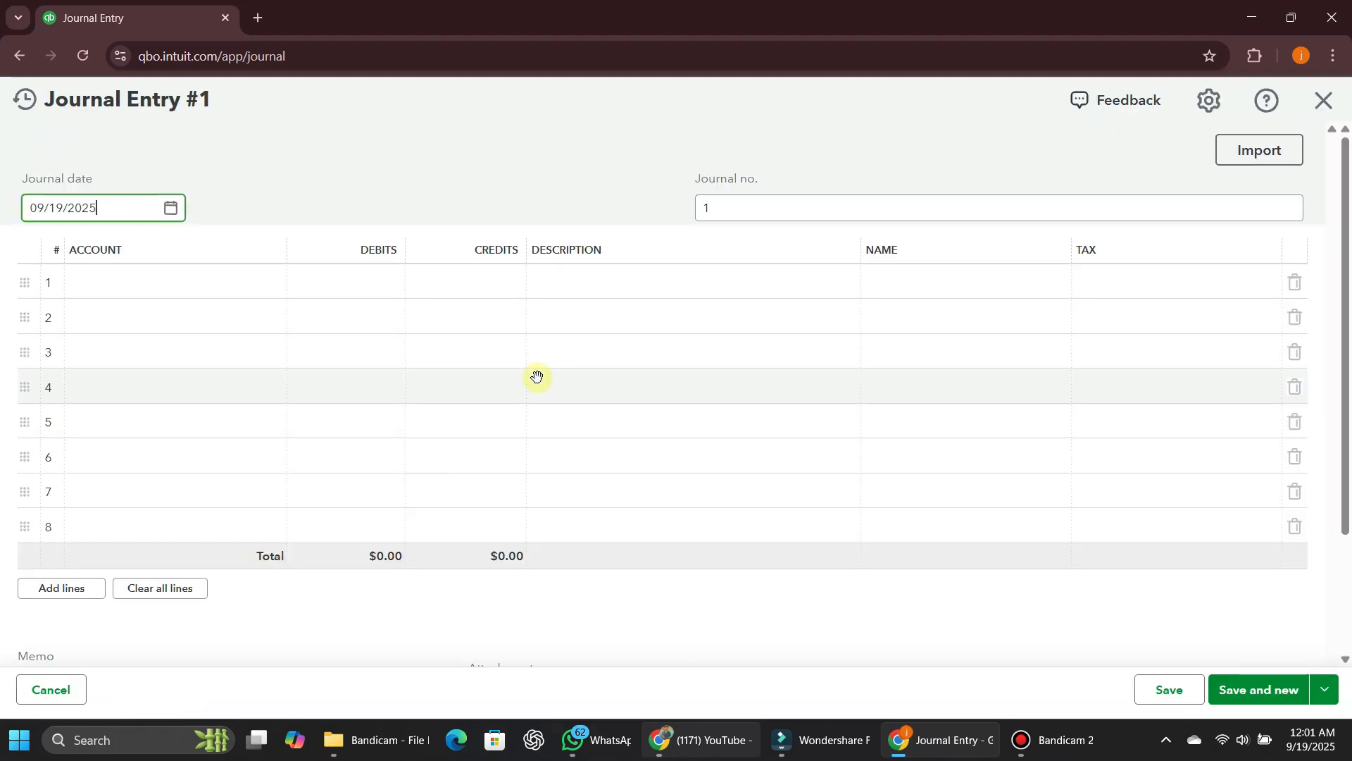
click(240, 288)
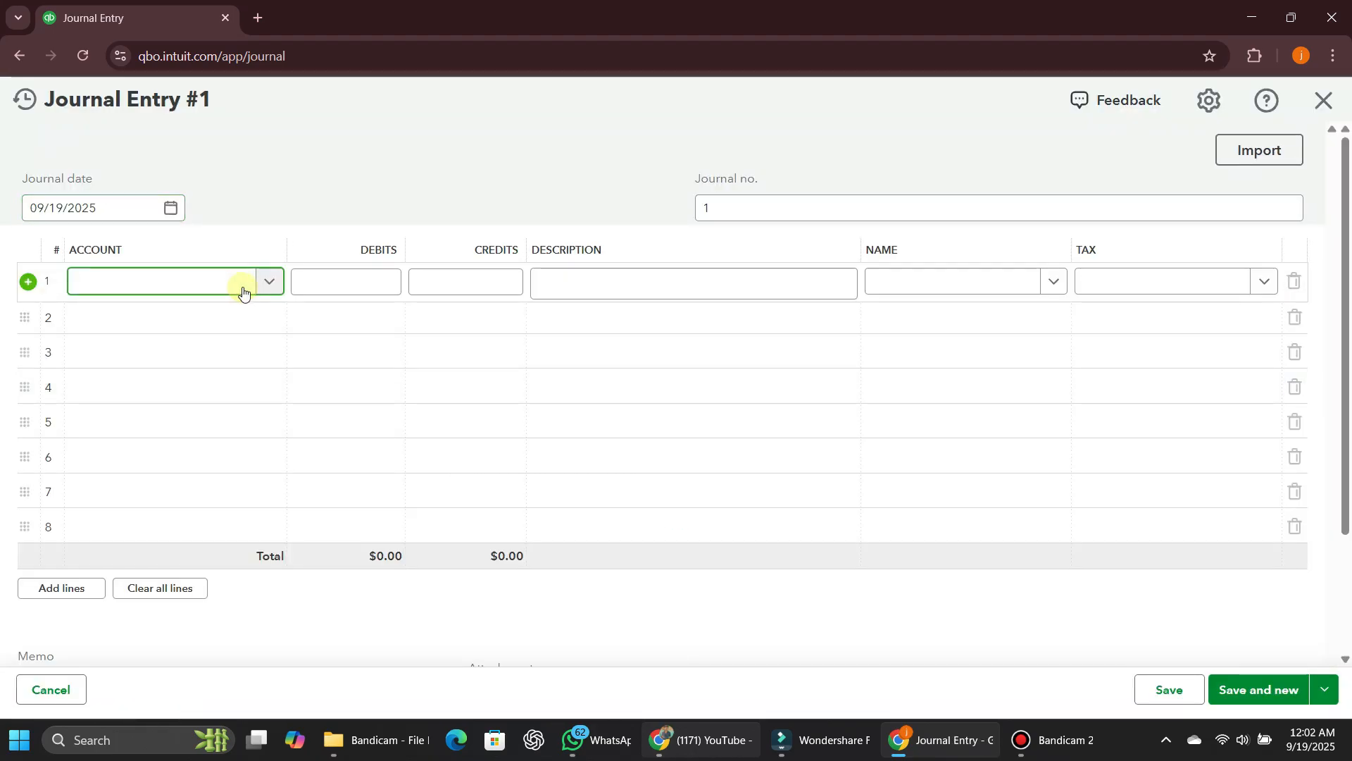
click(271, 282)
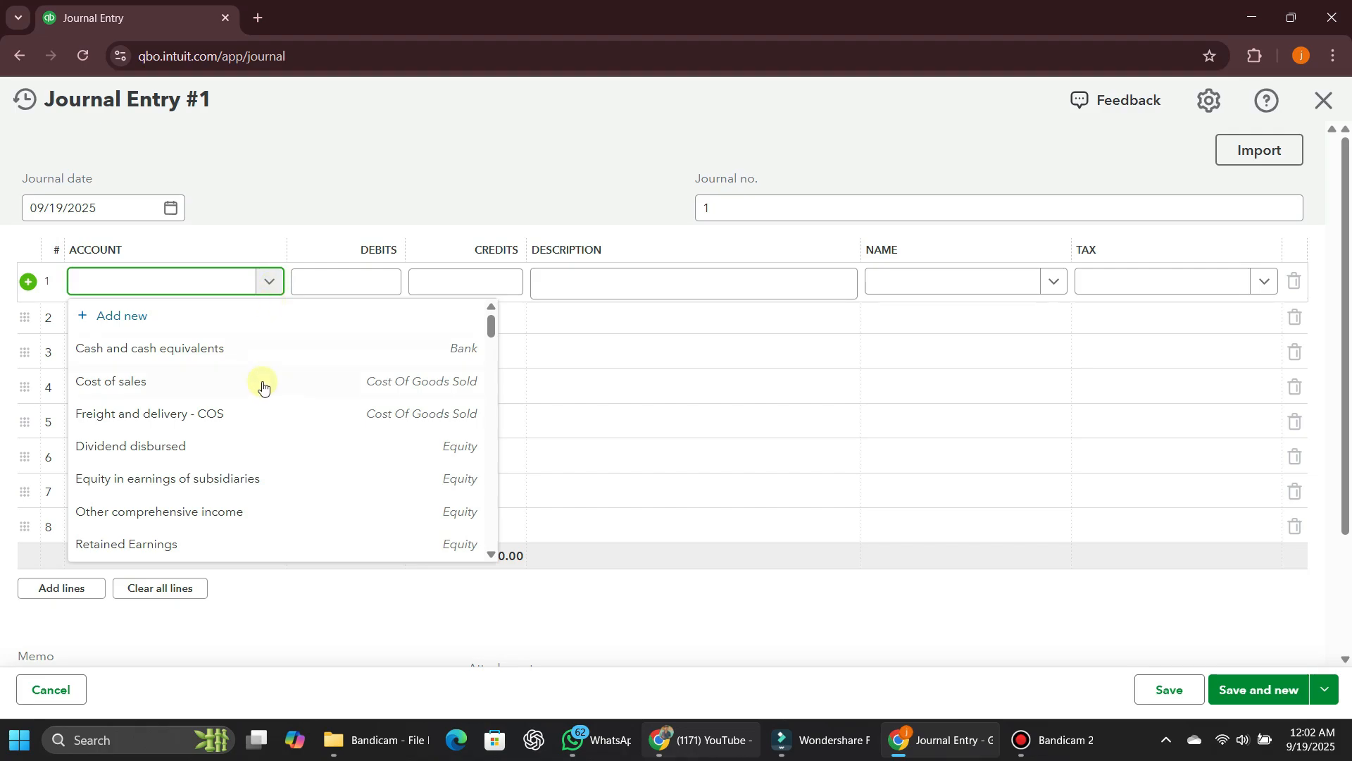
scroll(260, 395, down, 5)
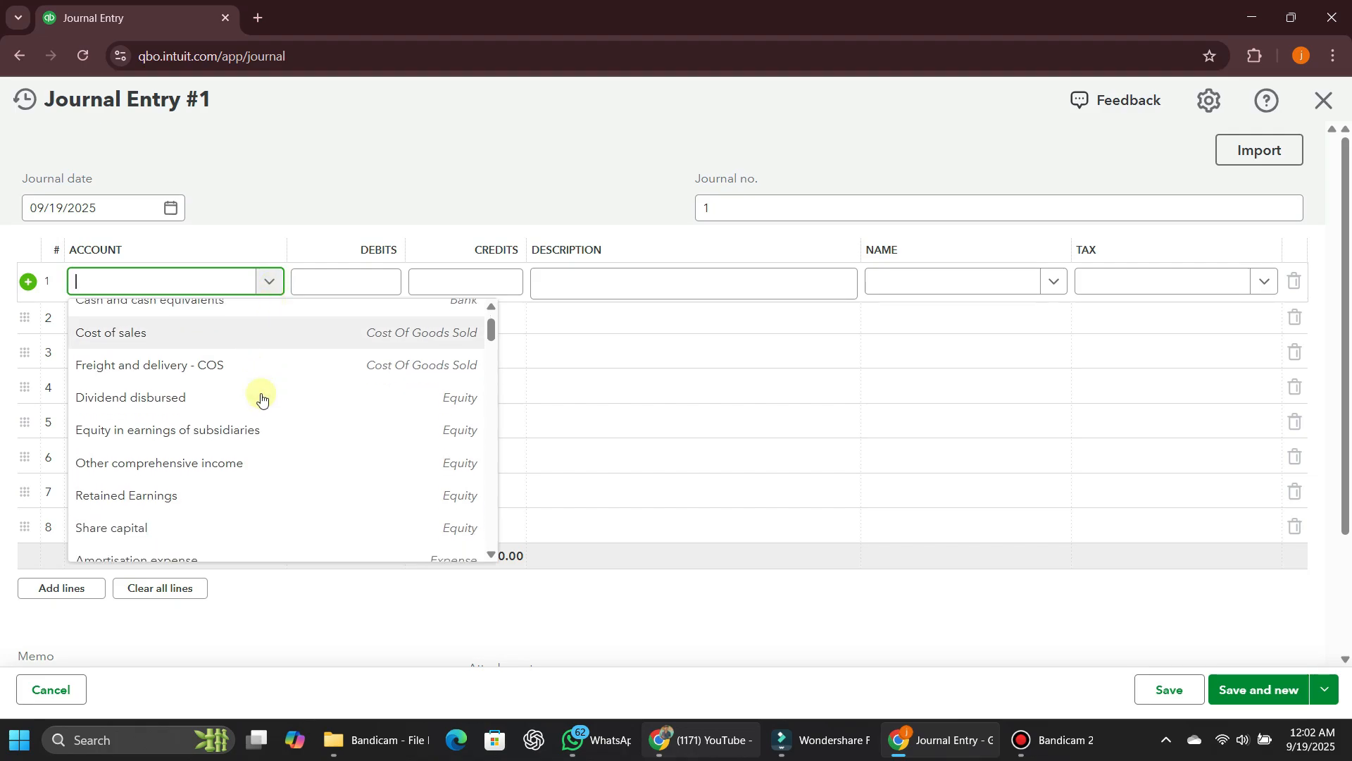
click(272, 282)
Enter 23 as the debit and 23 as the credit on the first journal line, leaving the description empty.
click(327, 285)
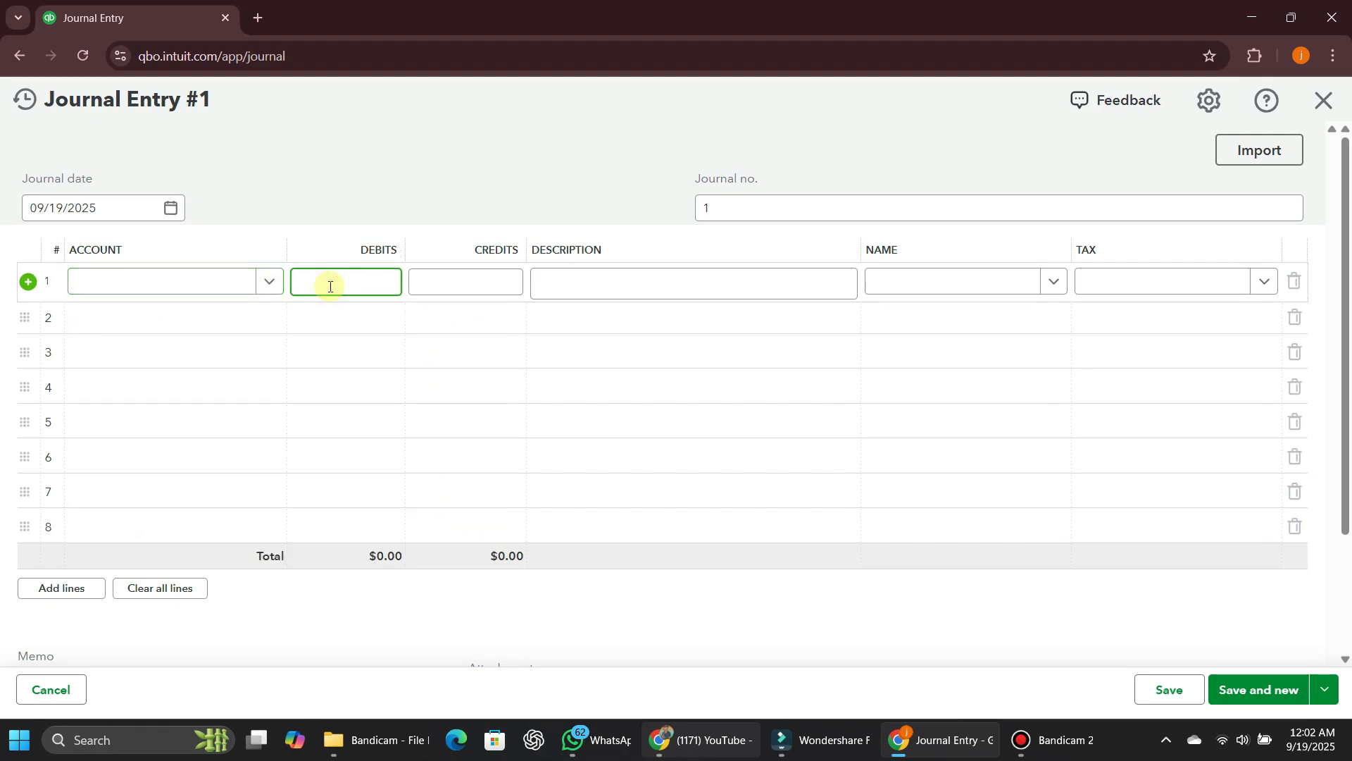
text(23)
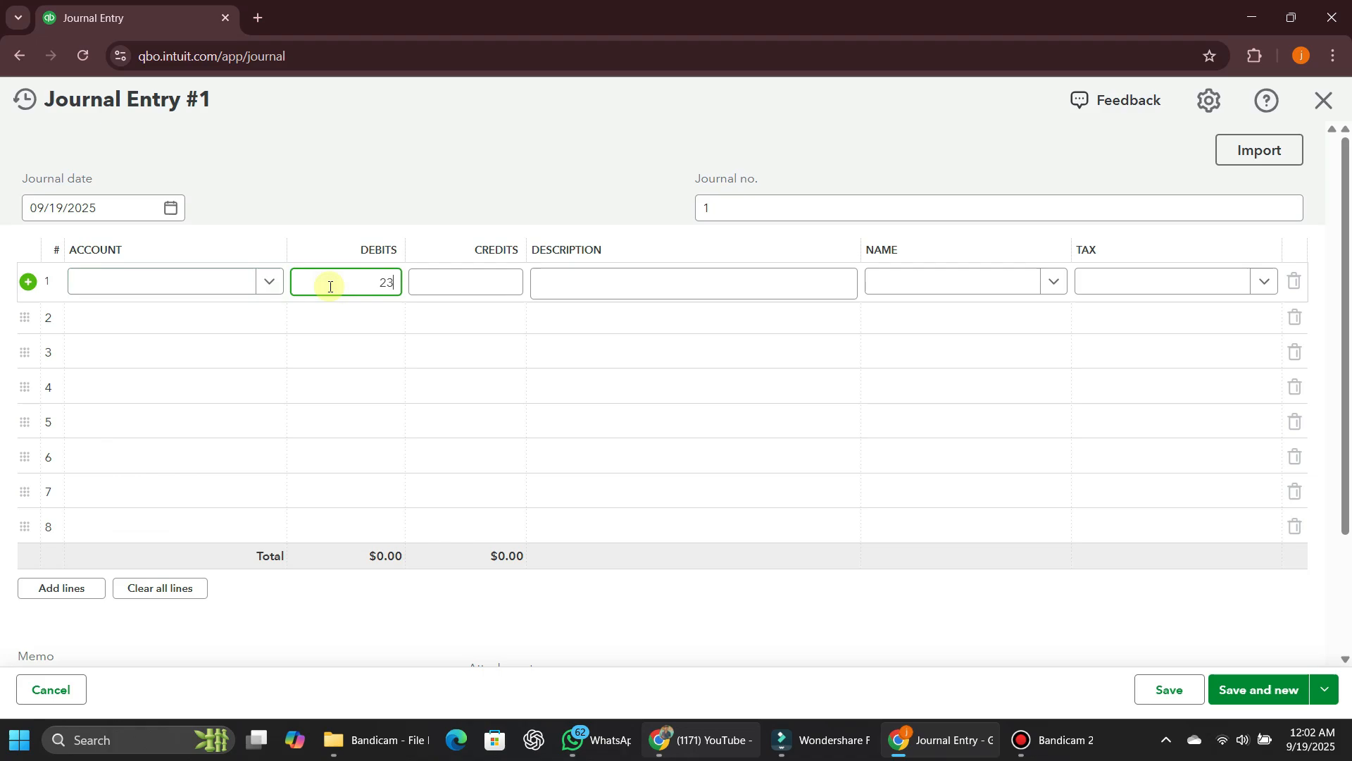
click(443, 282)
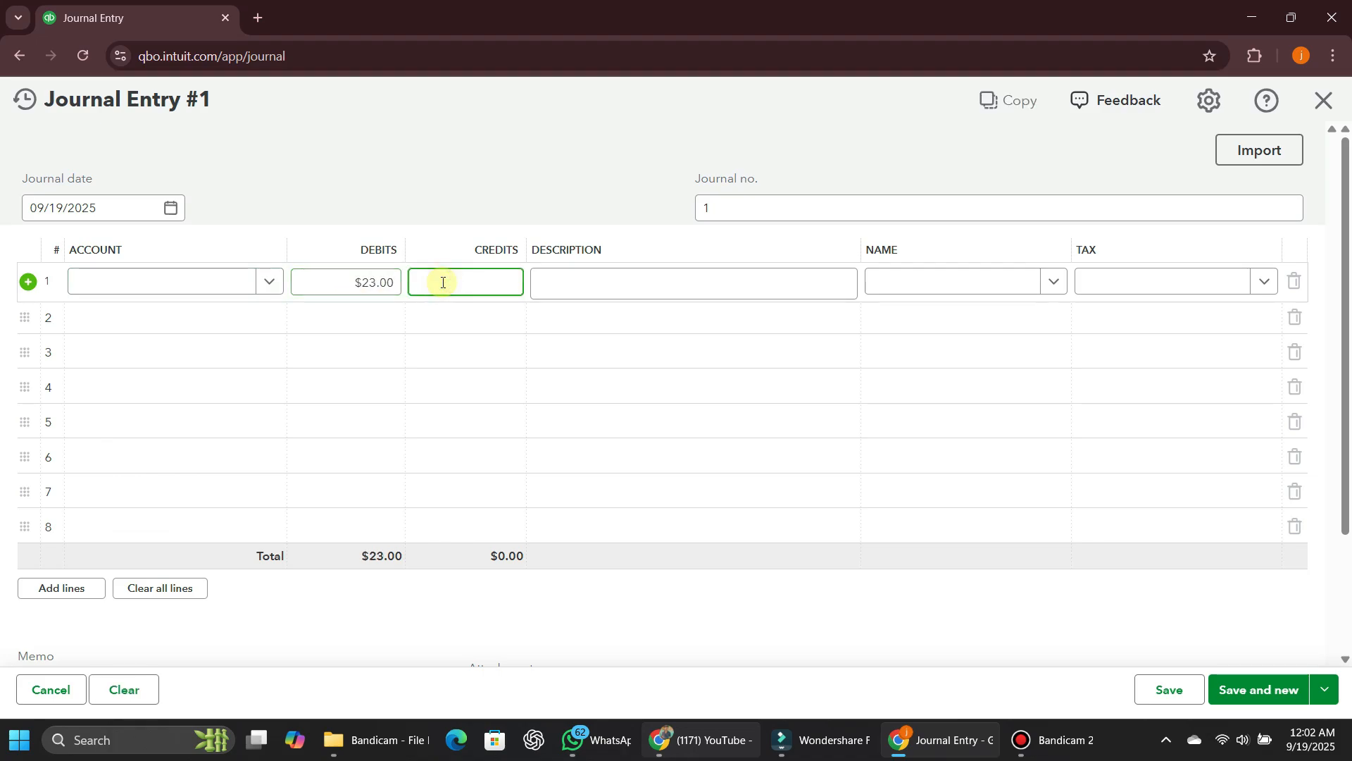
text(23)
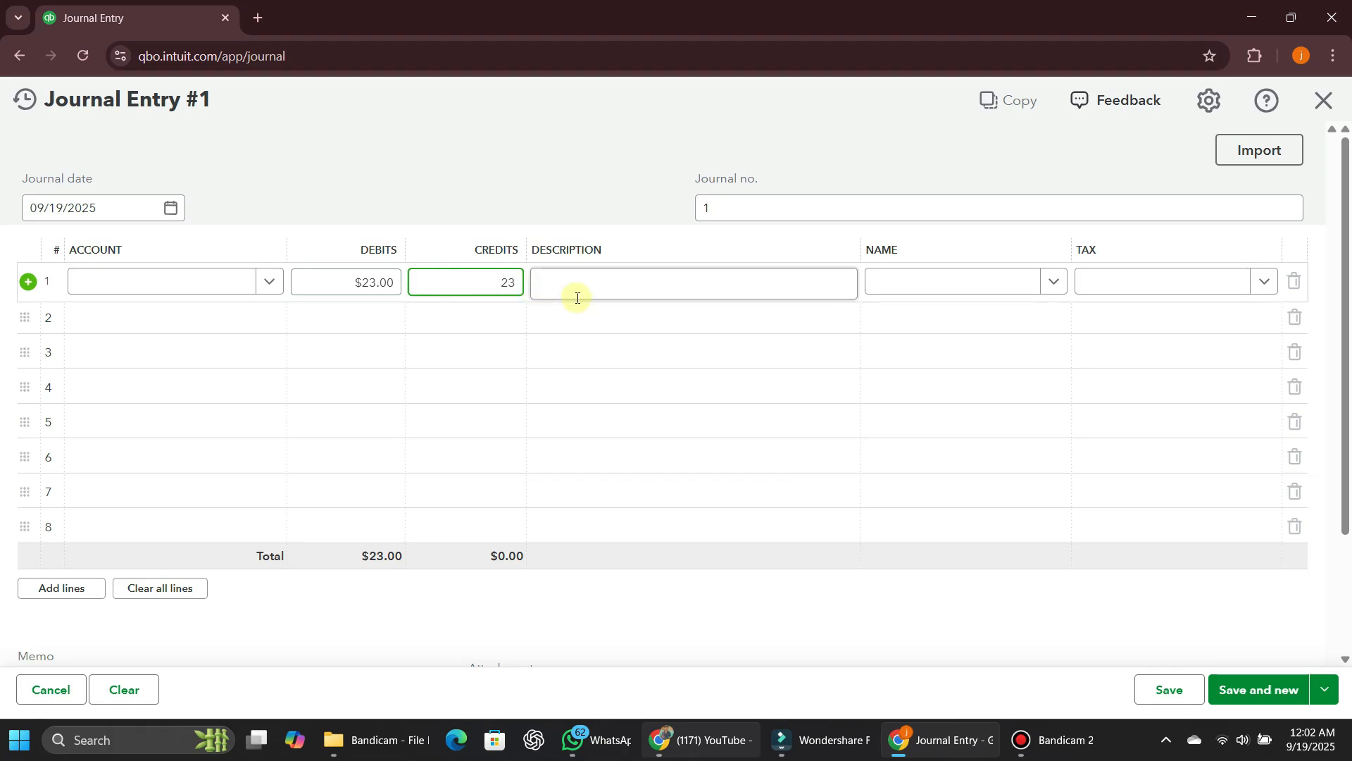
click(577, 298)
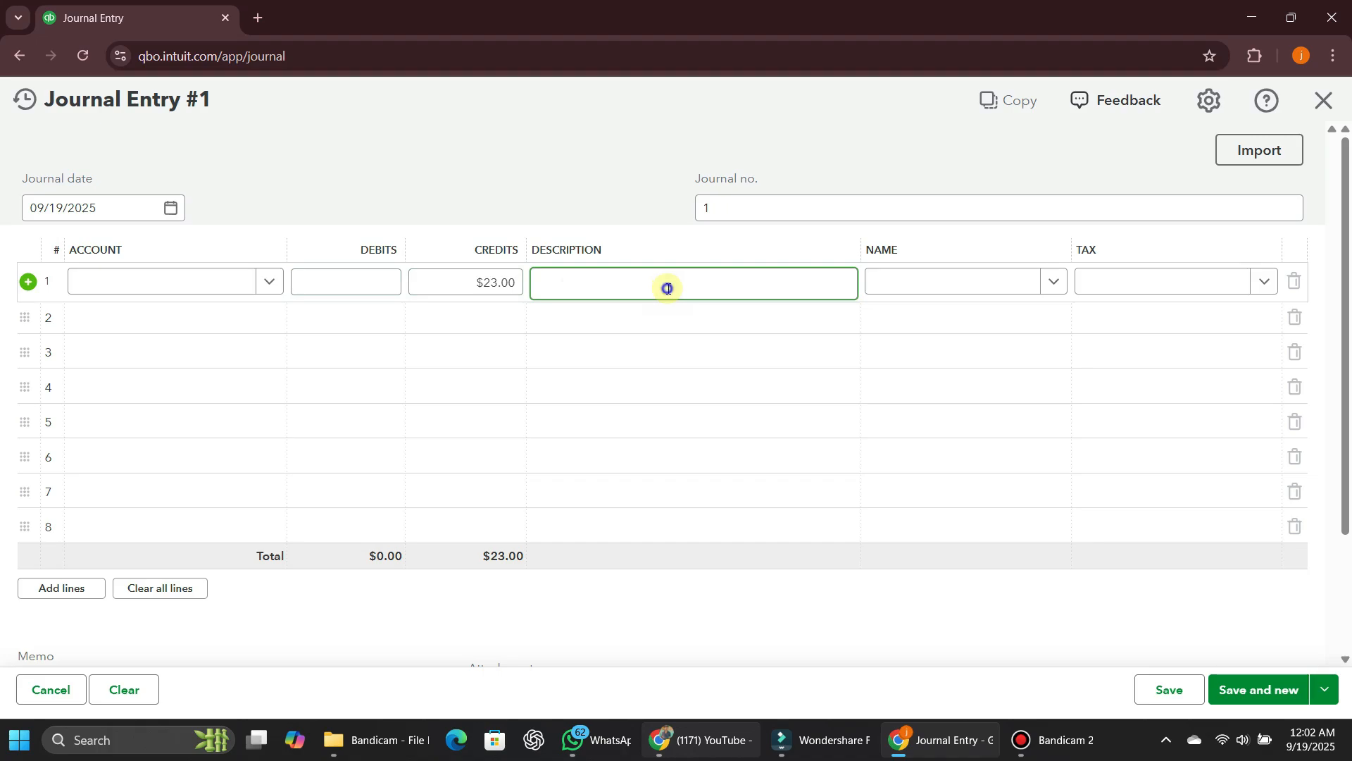
right_click(668, 288)
click(481, 279)
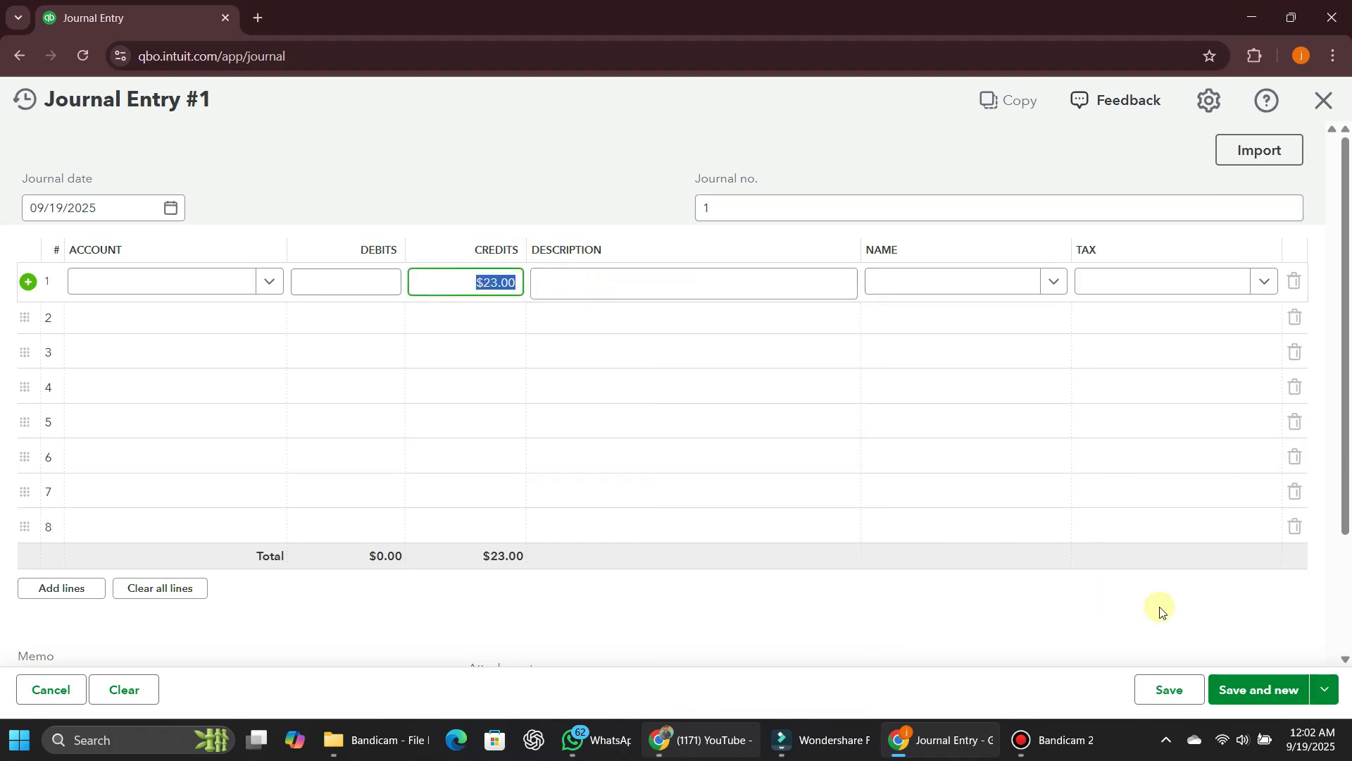
Save the journal entry.
click(1174, 694)
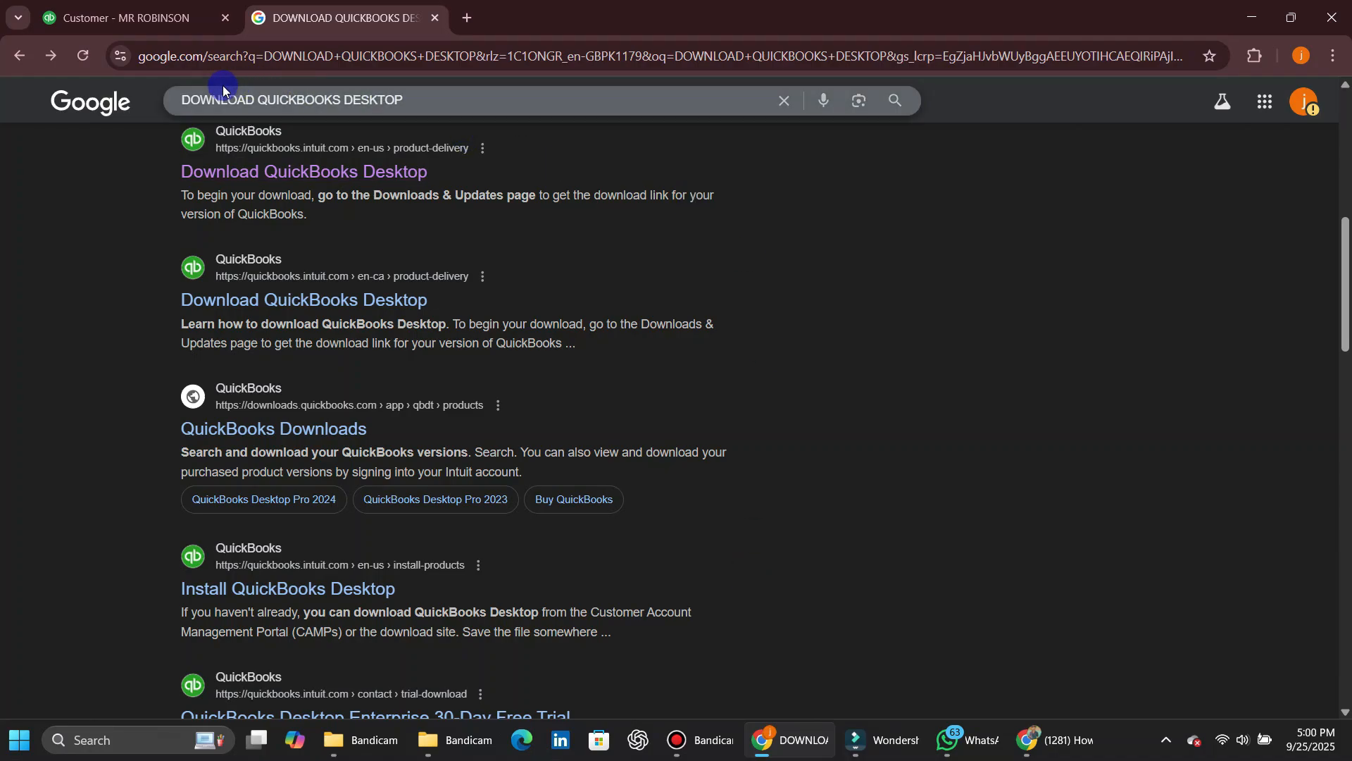
Open the Download QuickBooks Desktop support article from the search results and go to its Downloads & Updates page.
click(177, 96)
drag(409, 99, 176, 100)
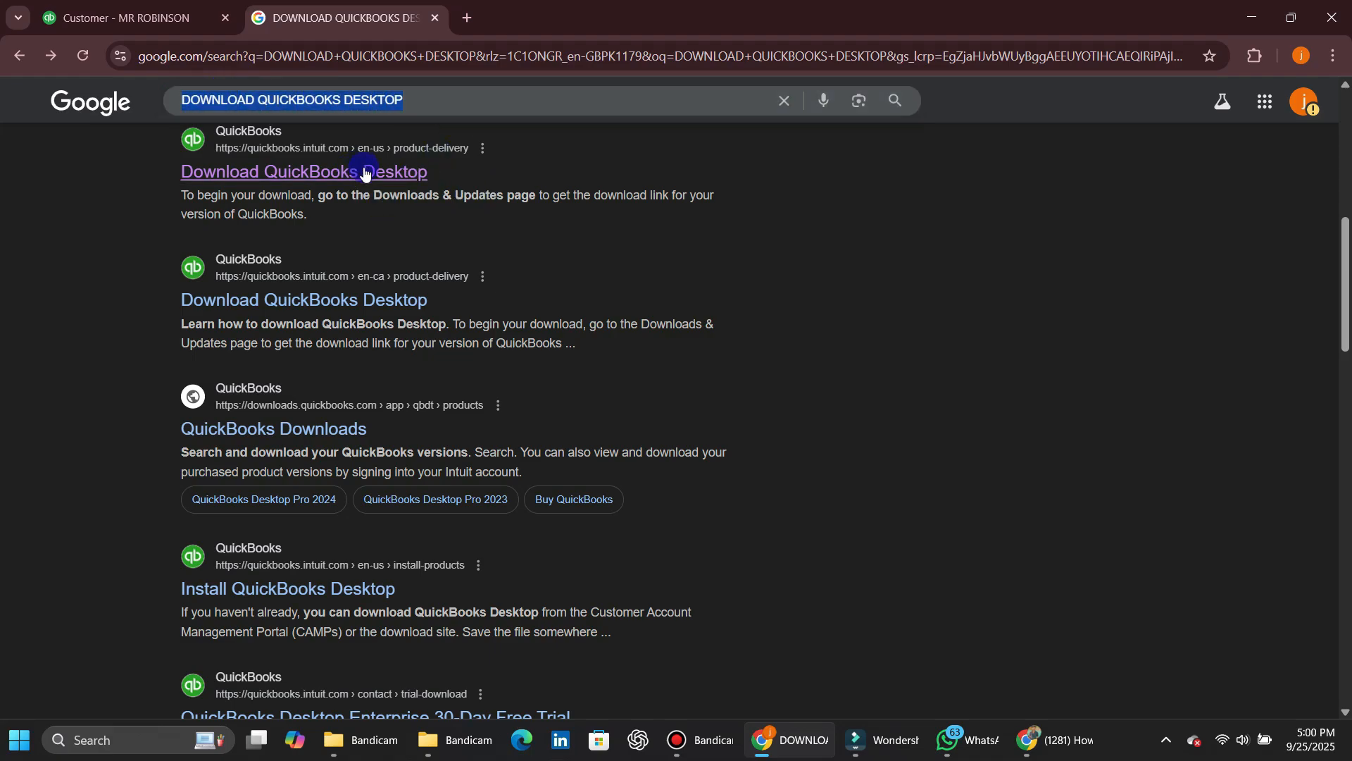
click(335, 174)
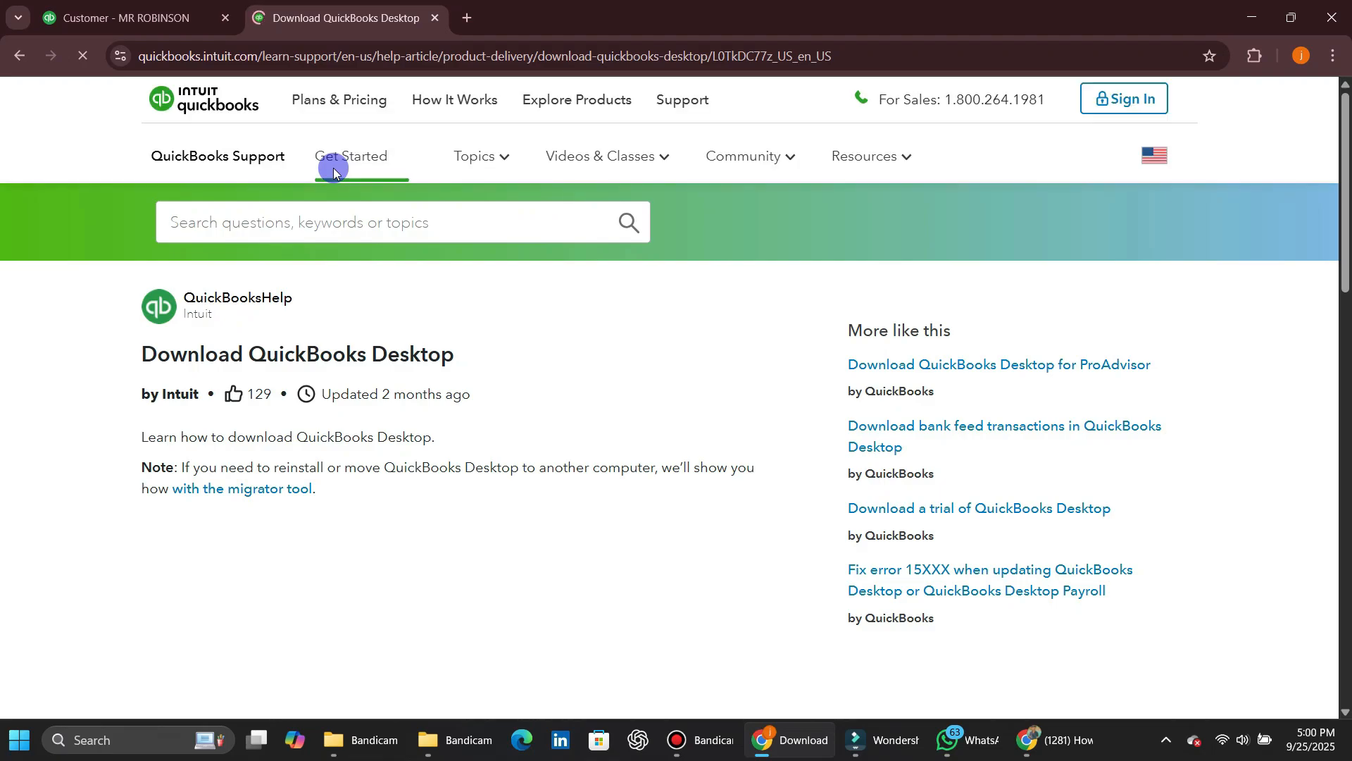
scroll(448, 381, down, 8)
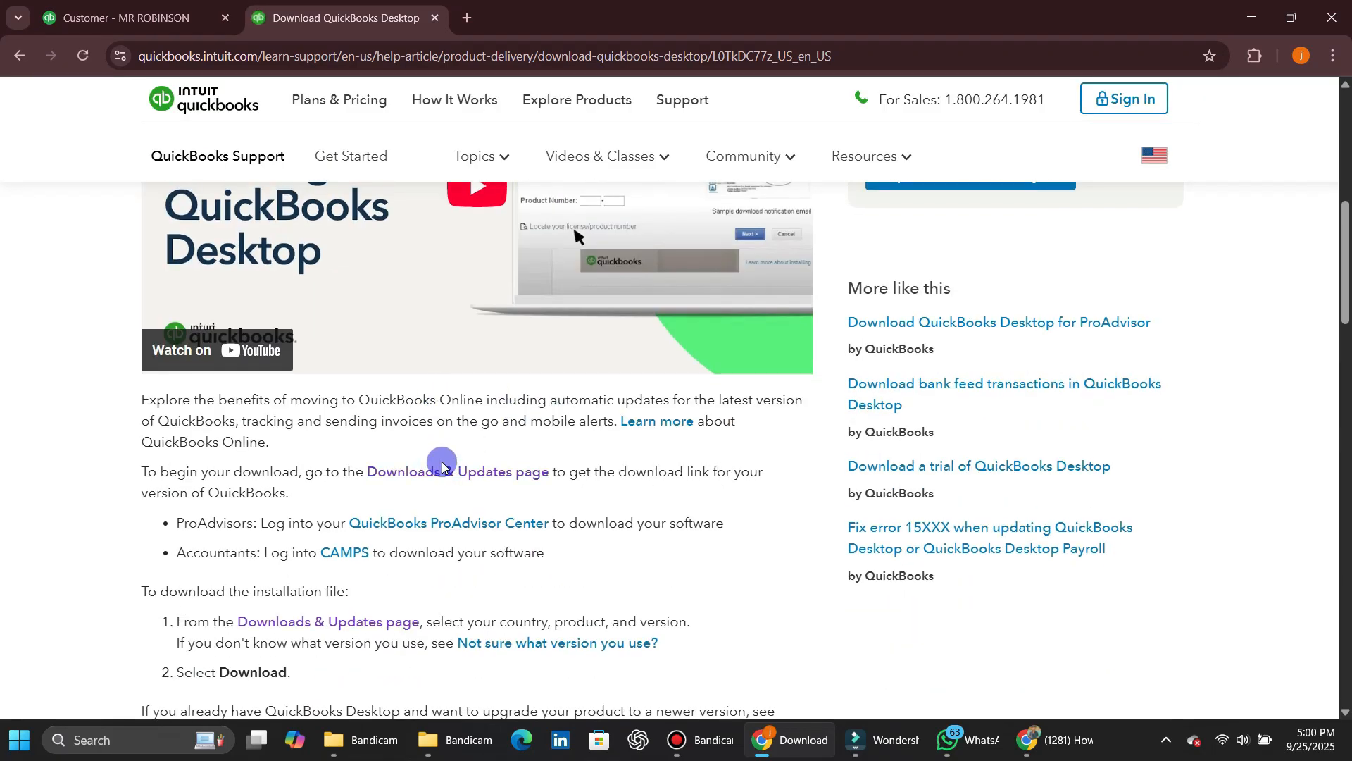
click(435, 474)
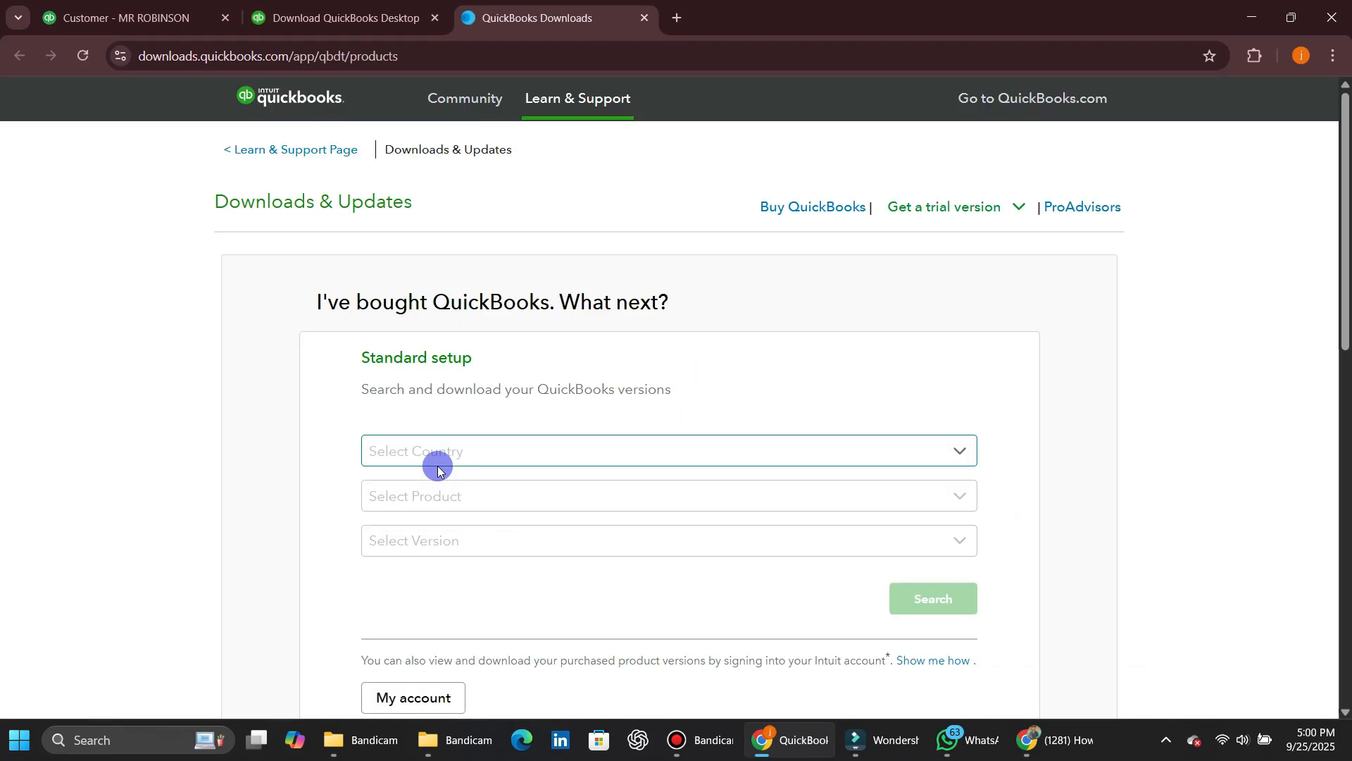
Search the downloads for country United States (US), product QuickBooks Desktop Pro and version 2024.
click(695, 451)
click(595, 490)
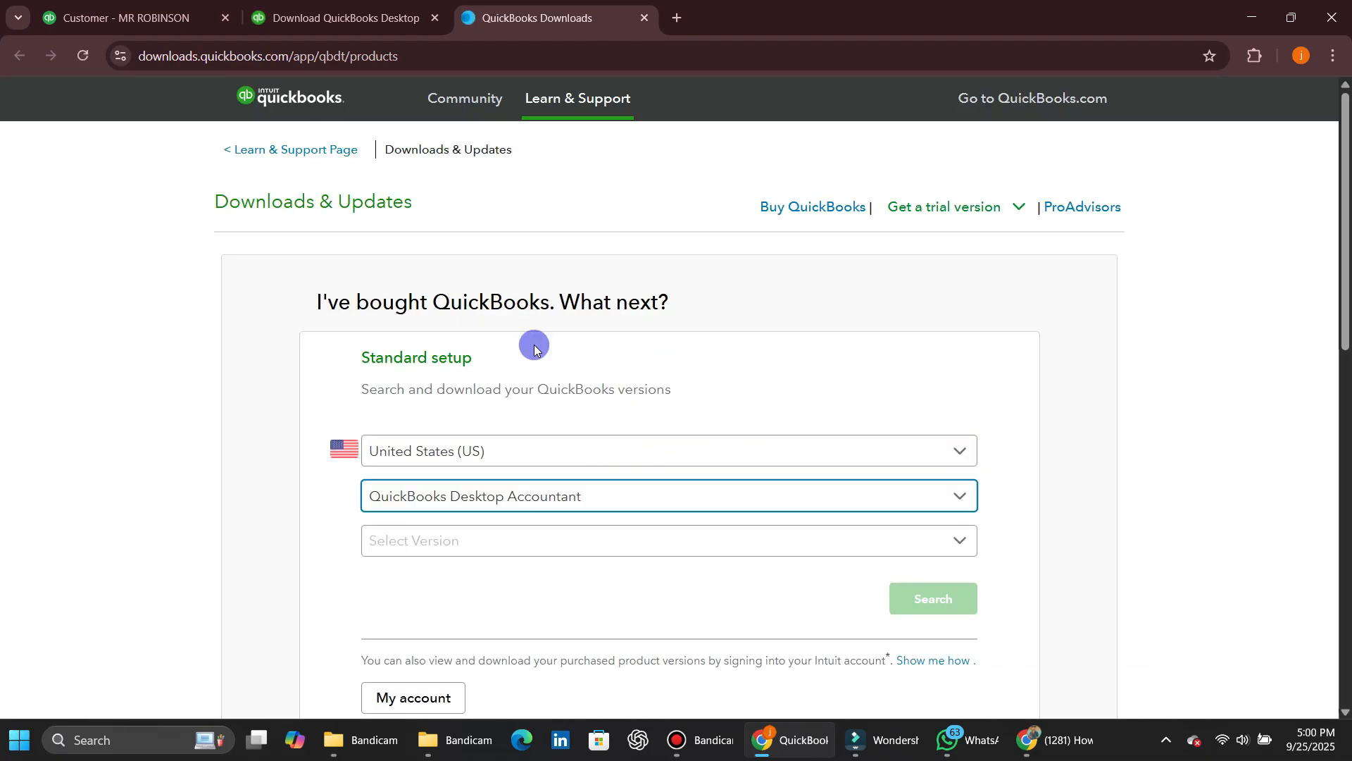
click(590, 501)
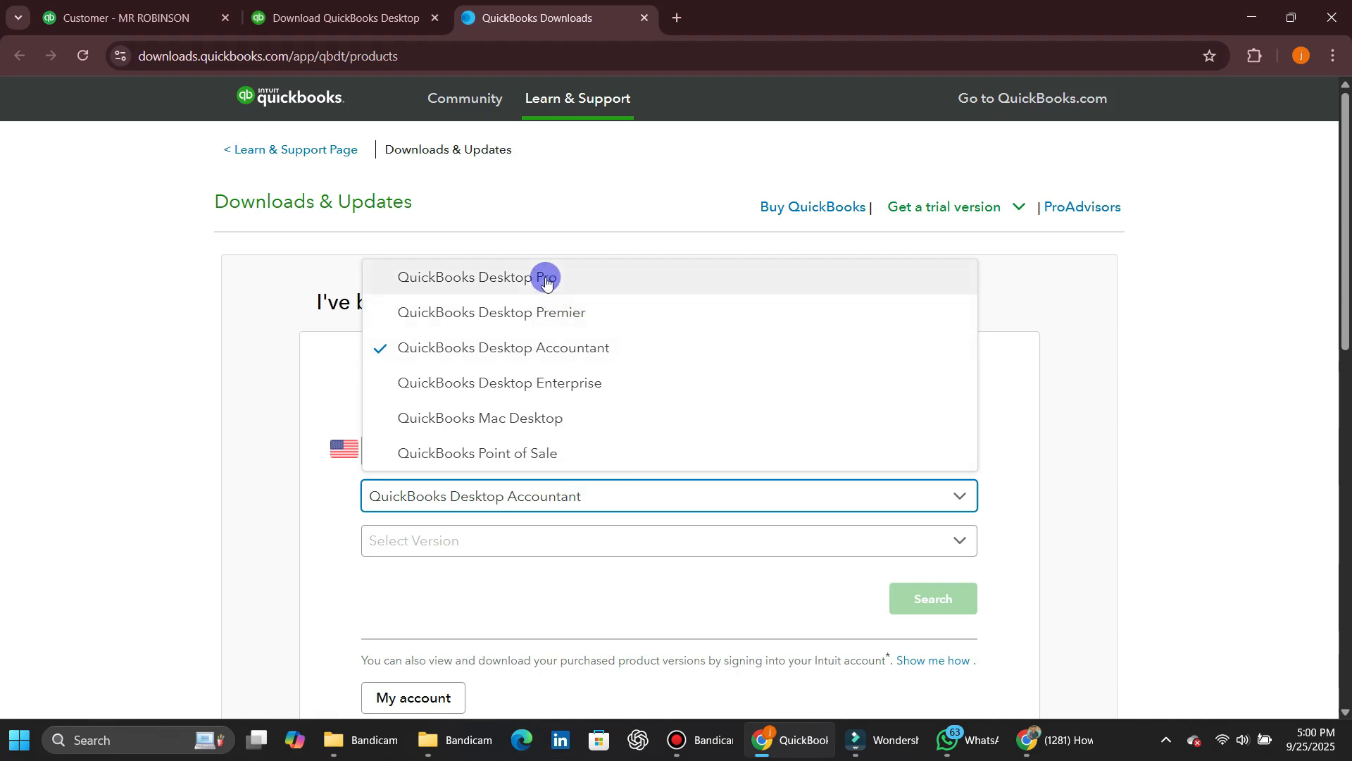
click(543, 274)
click(625, 545)
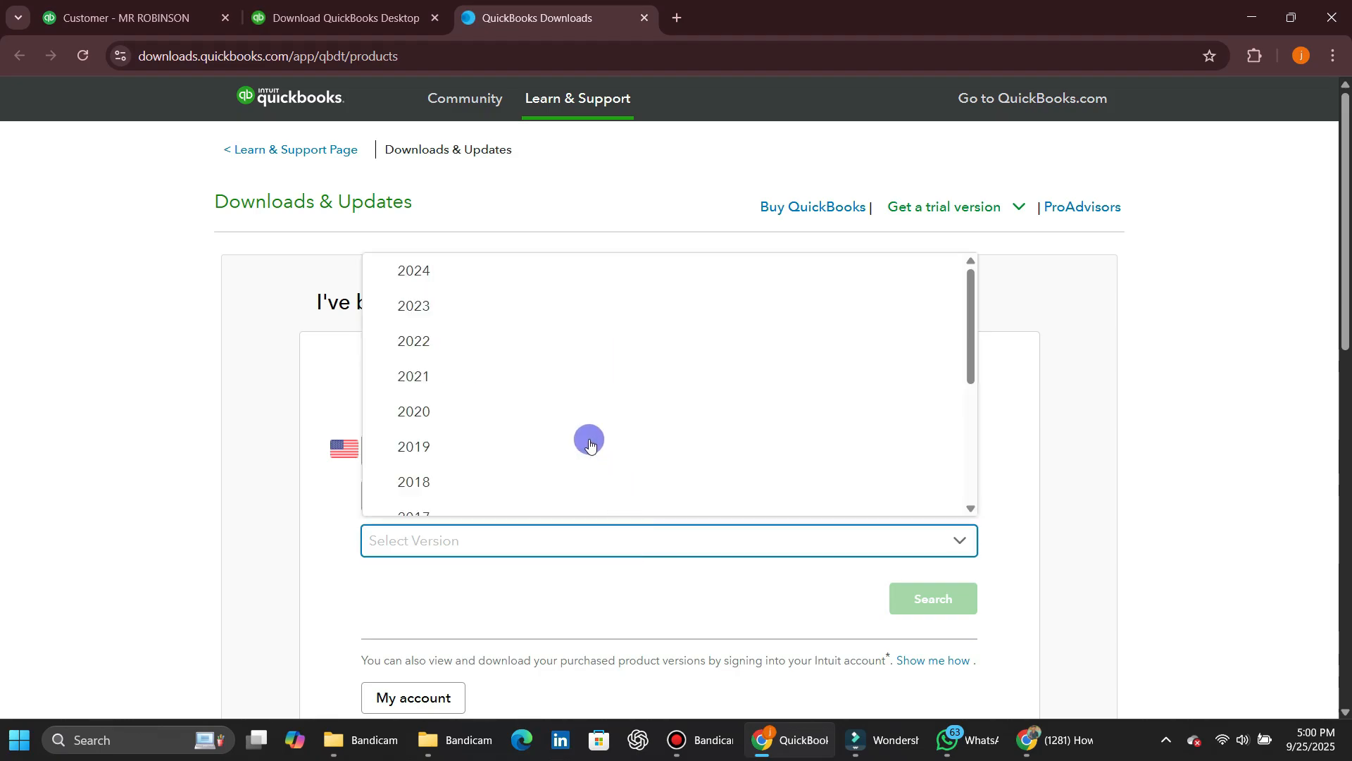
click(490, 290)
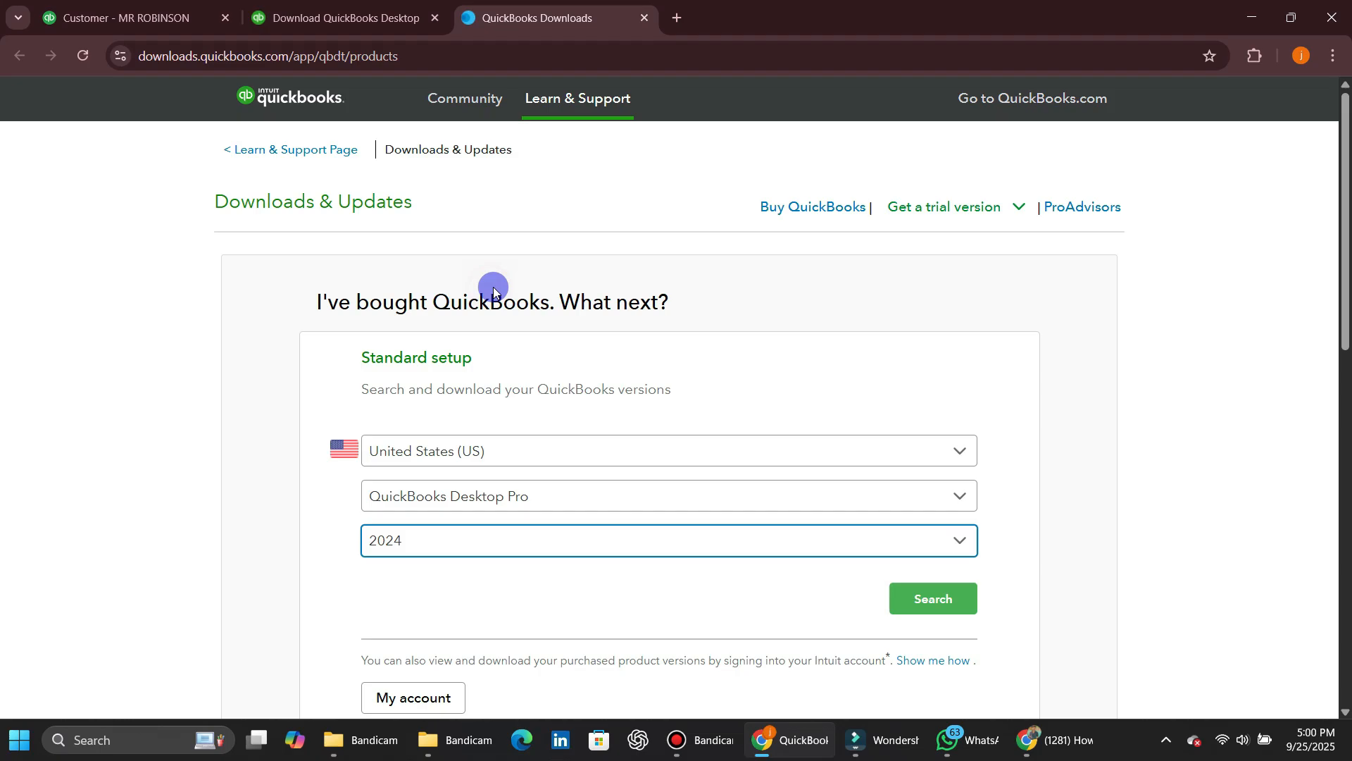
click(929, 601)
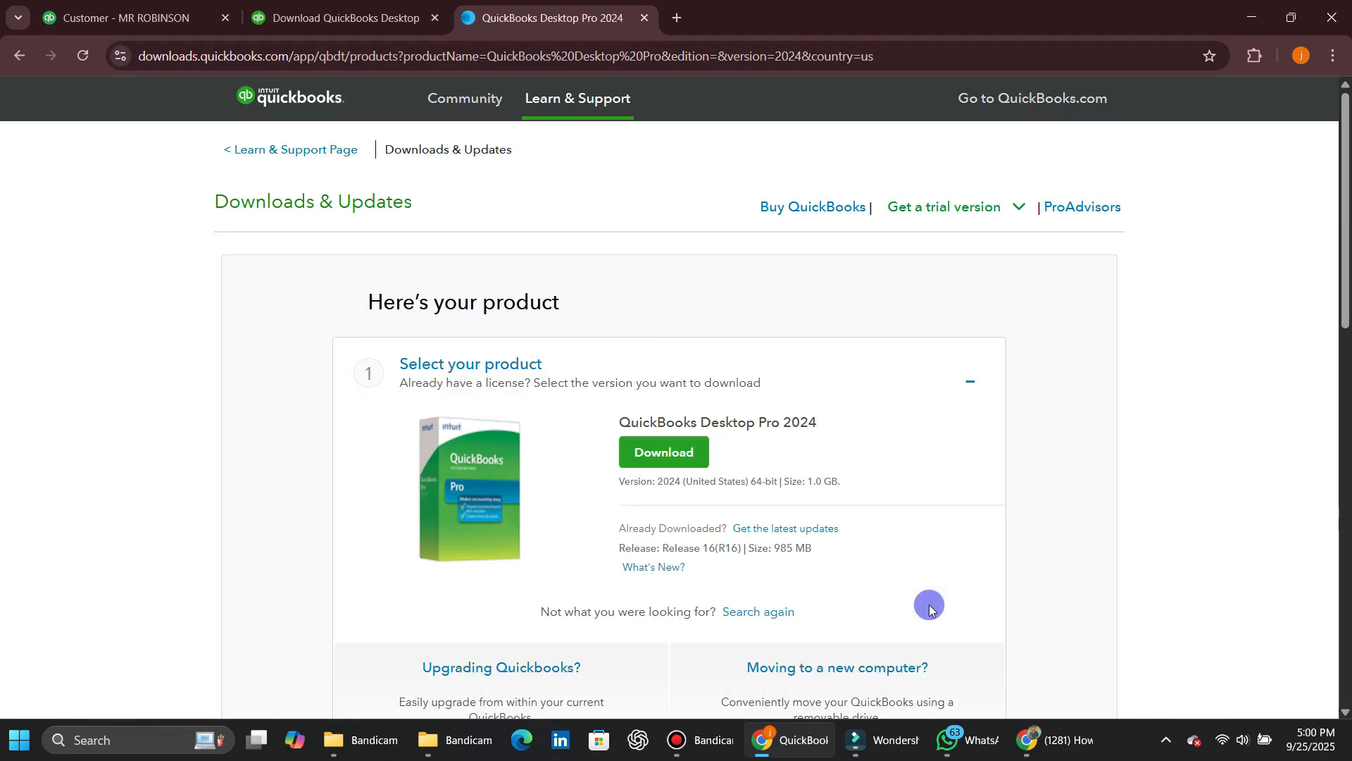
Download the QuickBooks Desktop Pro 2024 installer, check its download progress and look over the installation help on the page.
click(679, 455)
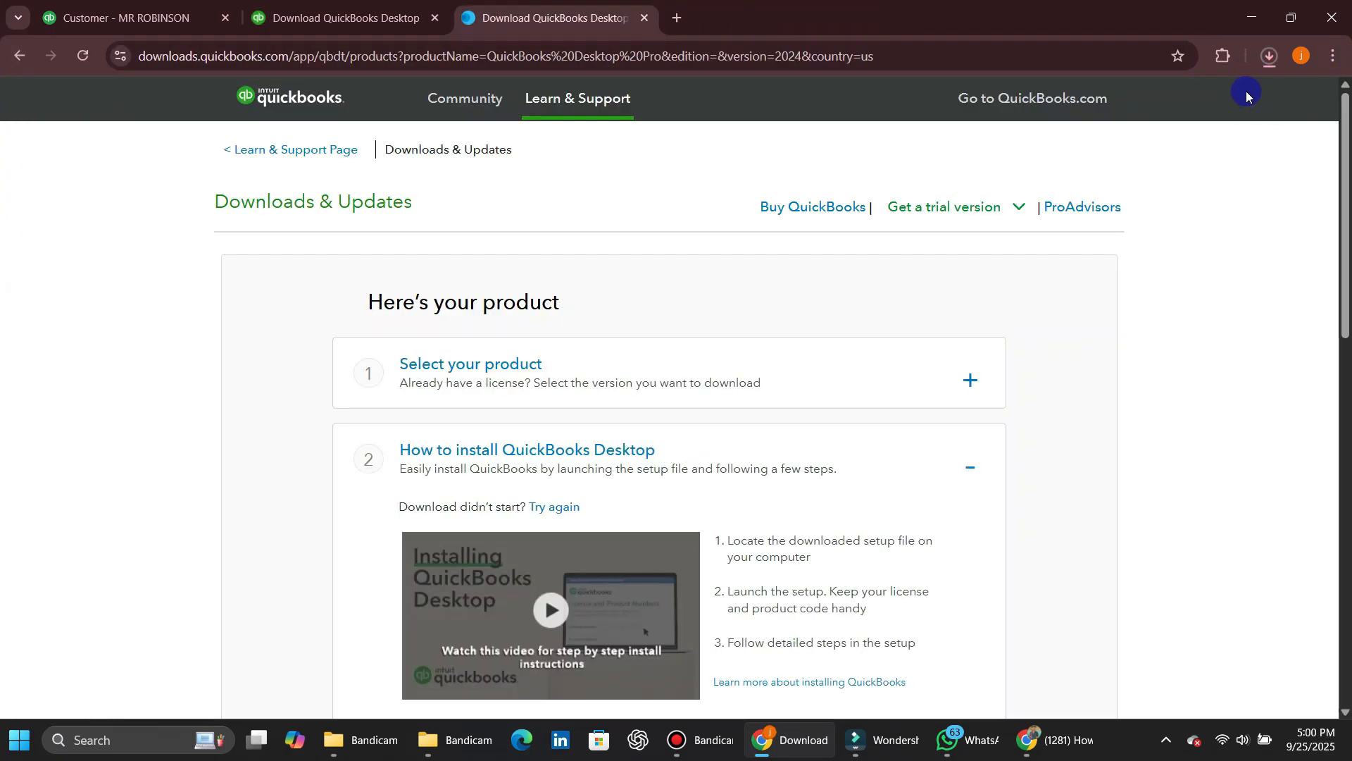
click(1265, 63)
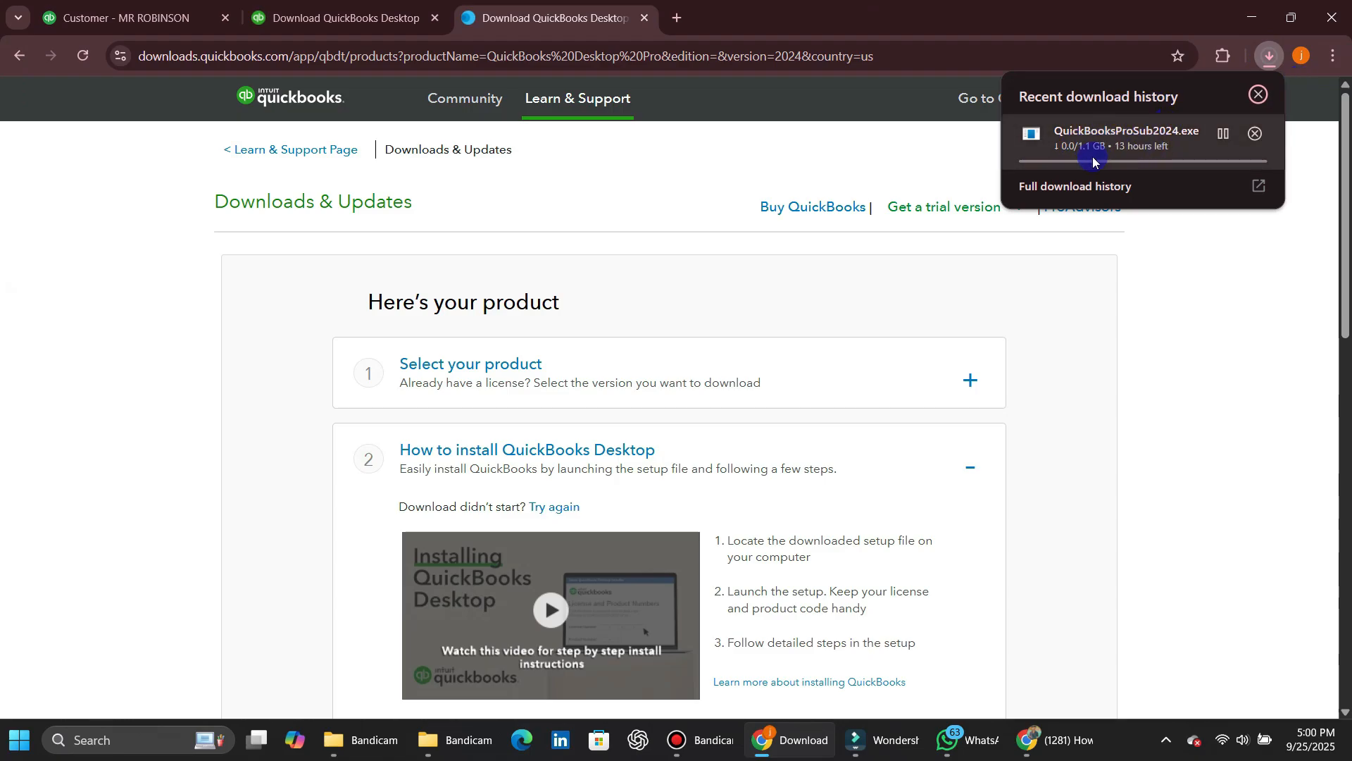
click(743, 242)
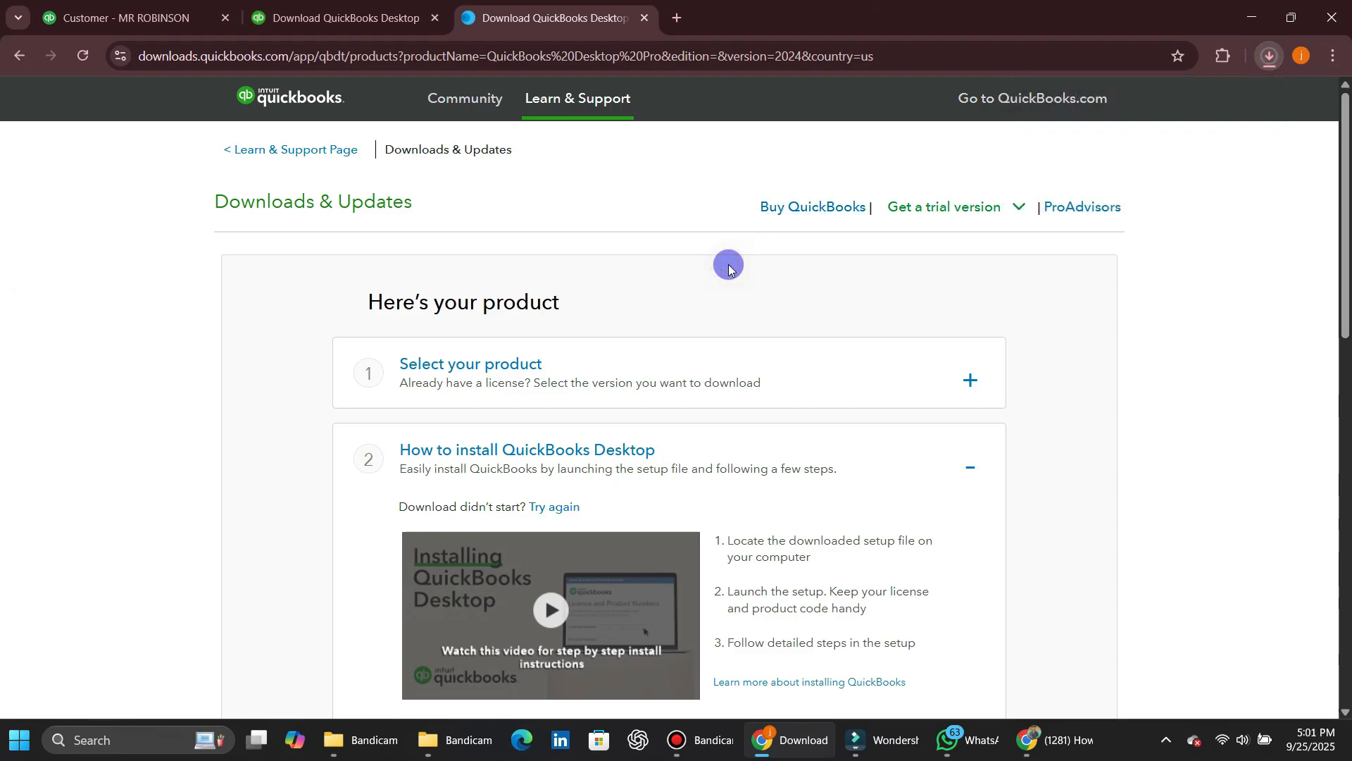
scroll(736, 253, down, 5)
scroll(729, 267, down, 9)
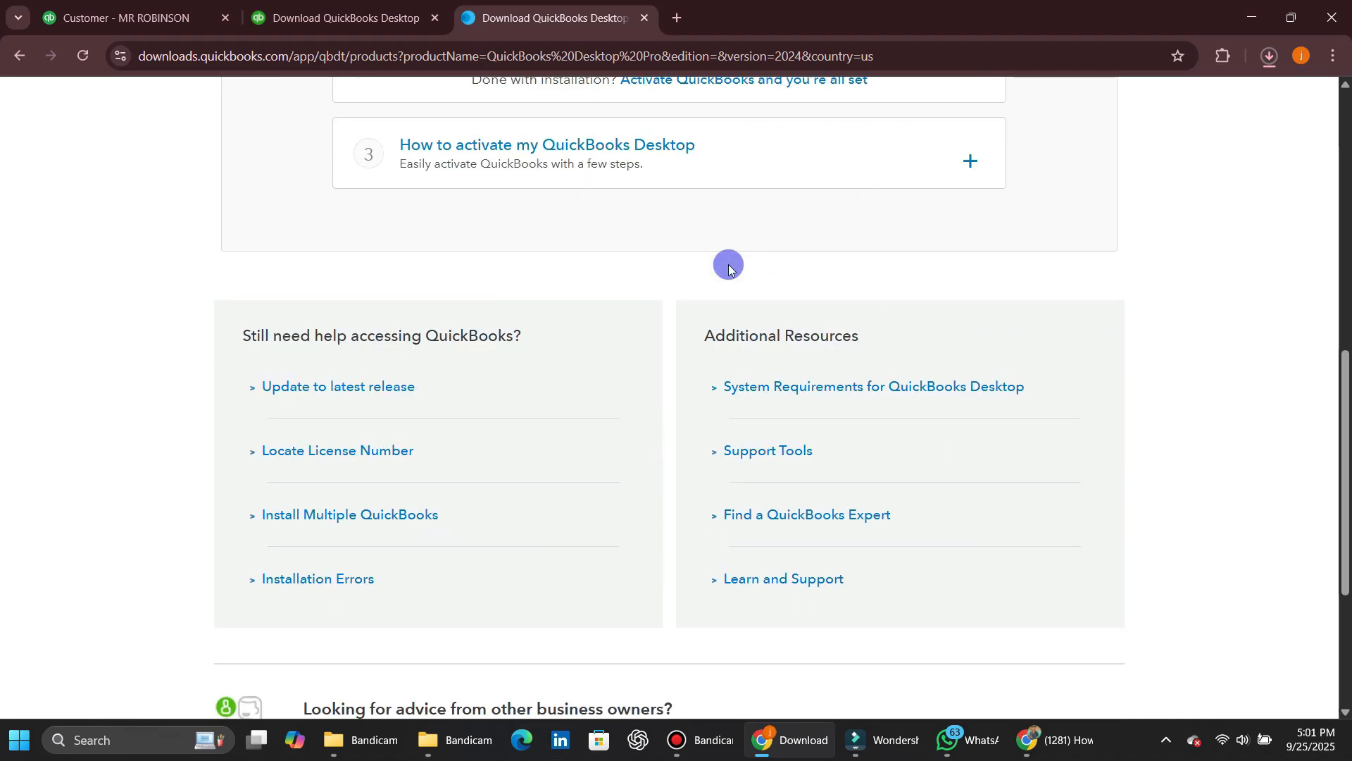
scroll(729, 268, up, 7)
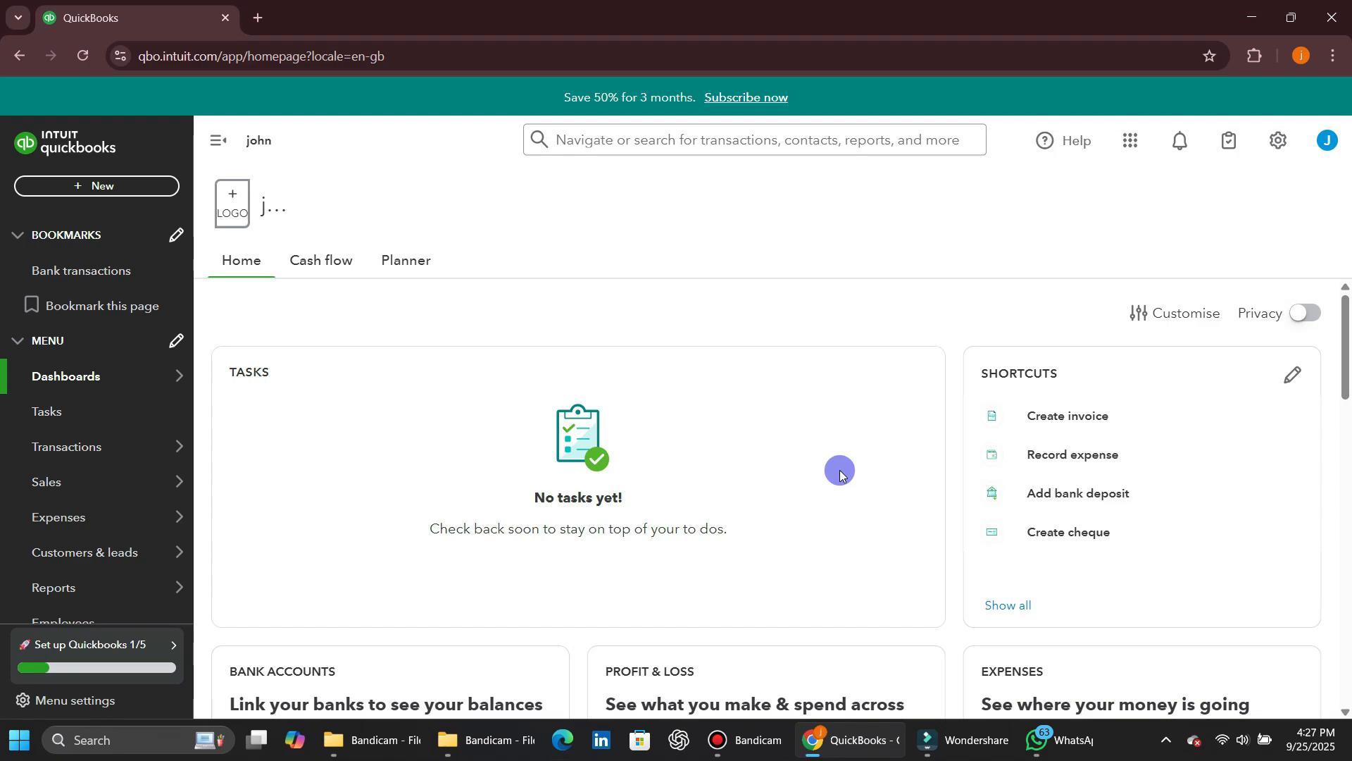
Open the bank transactions page and read the steps for connecting a bank or credit card and reviewing transactions.
mouse_move(133, 444)
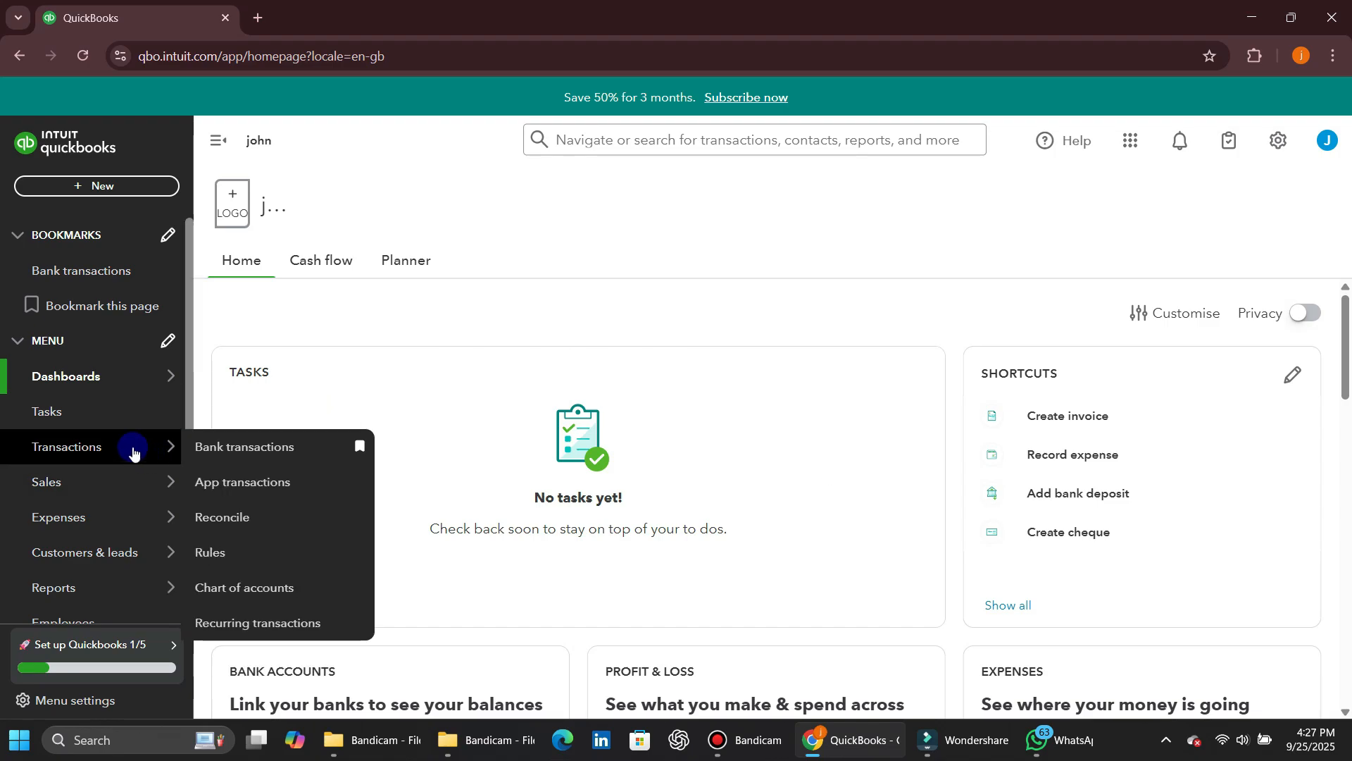
click(250, 446)
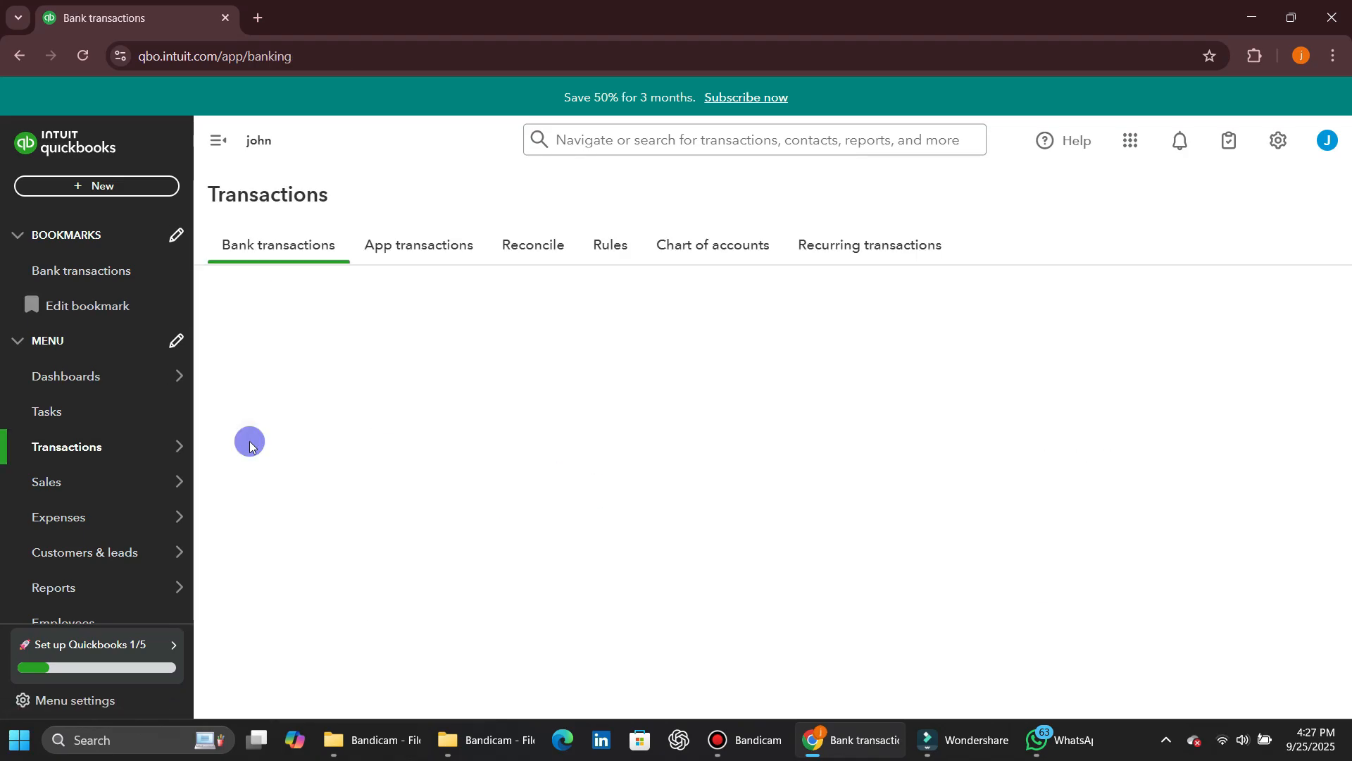
scroll(254, 444, down, 1)
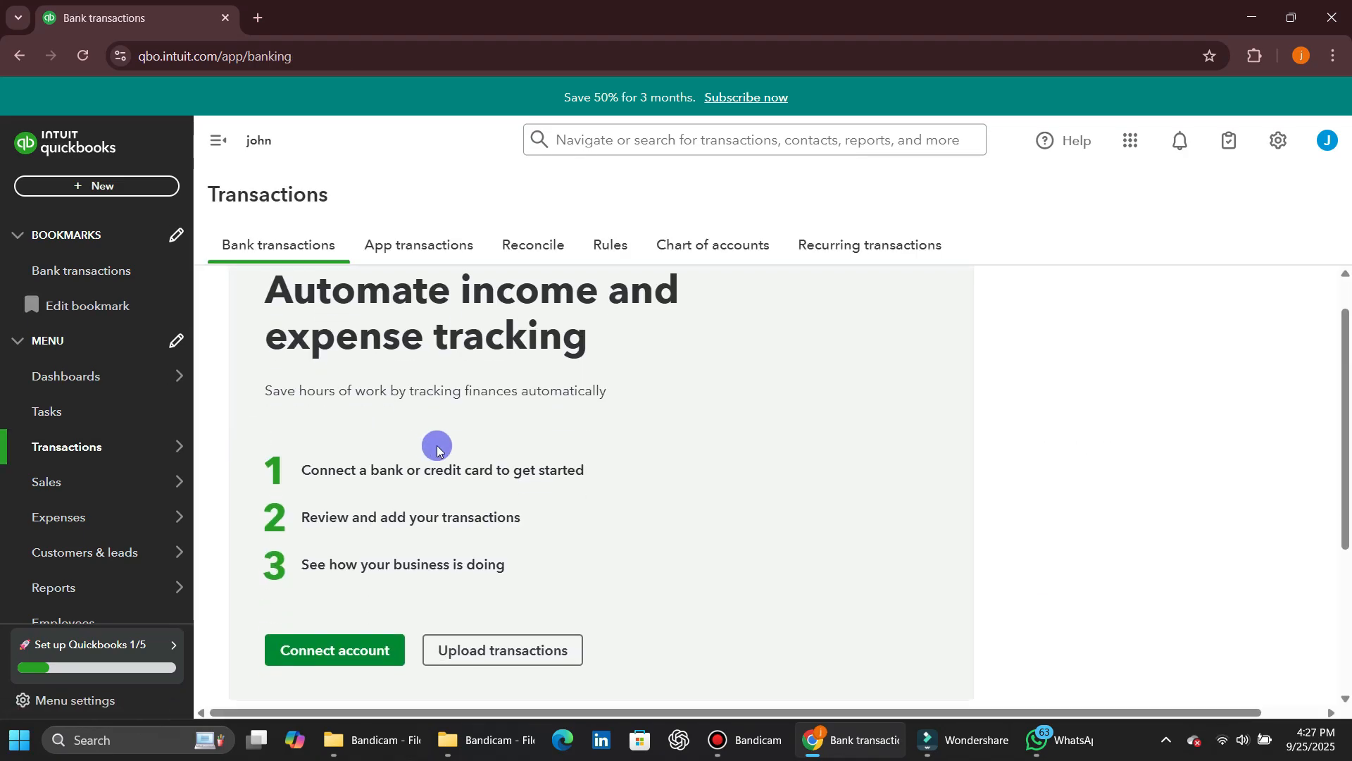
drag(300, 475, 622, 466)
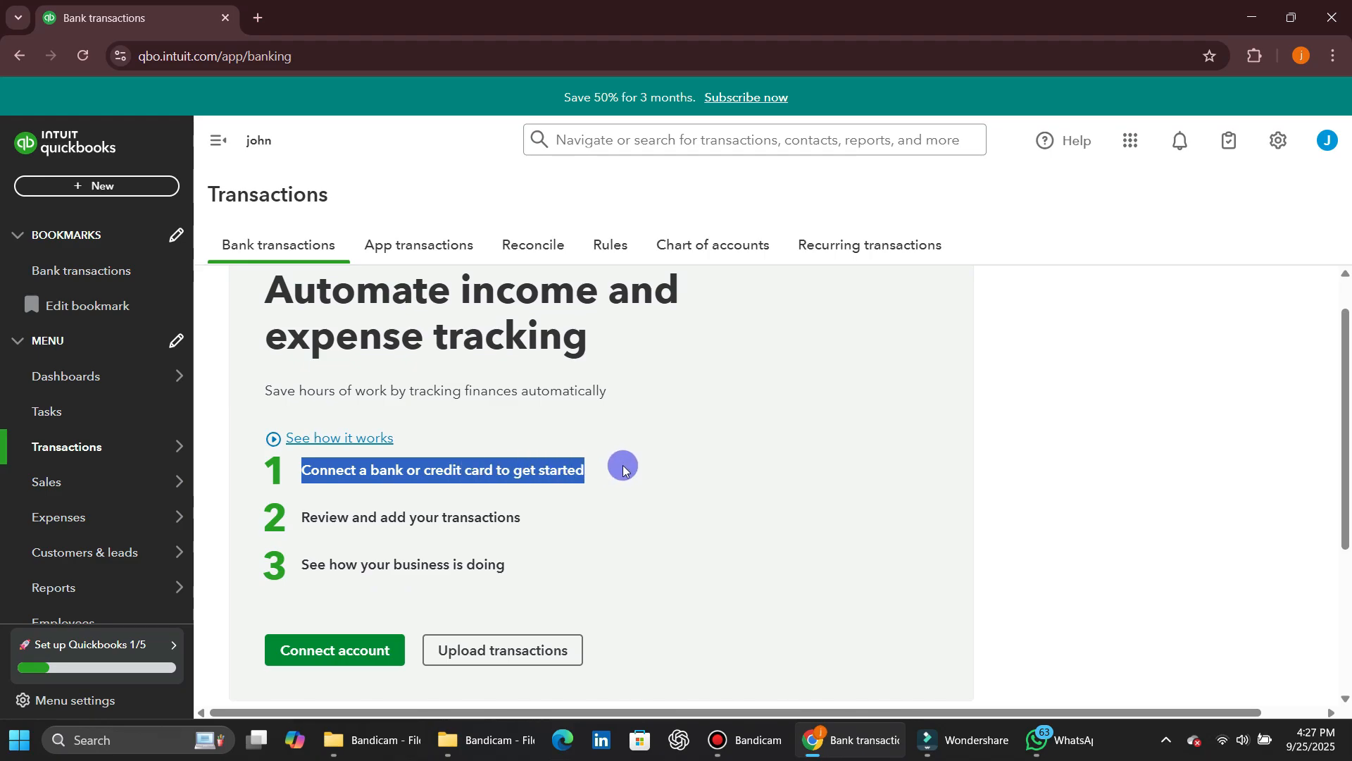
drag(285, 522, 552, 529)
scroll(551, 529, down, 1)
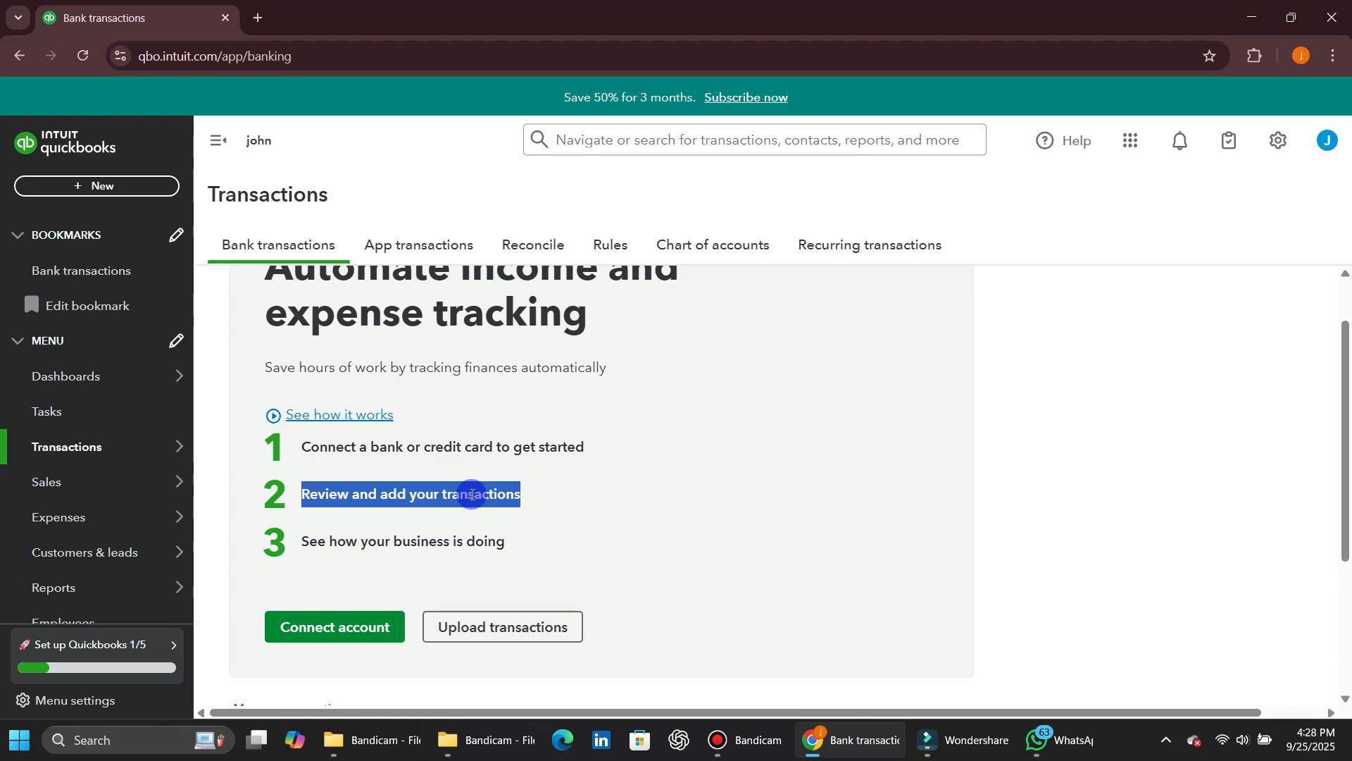
click(525, 493)
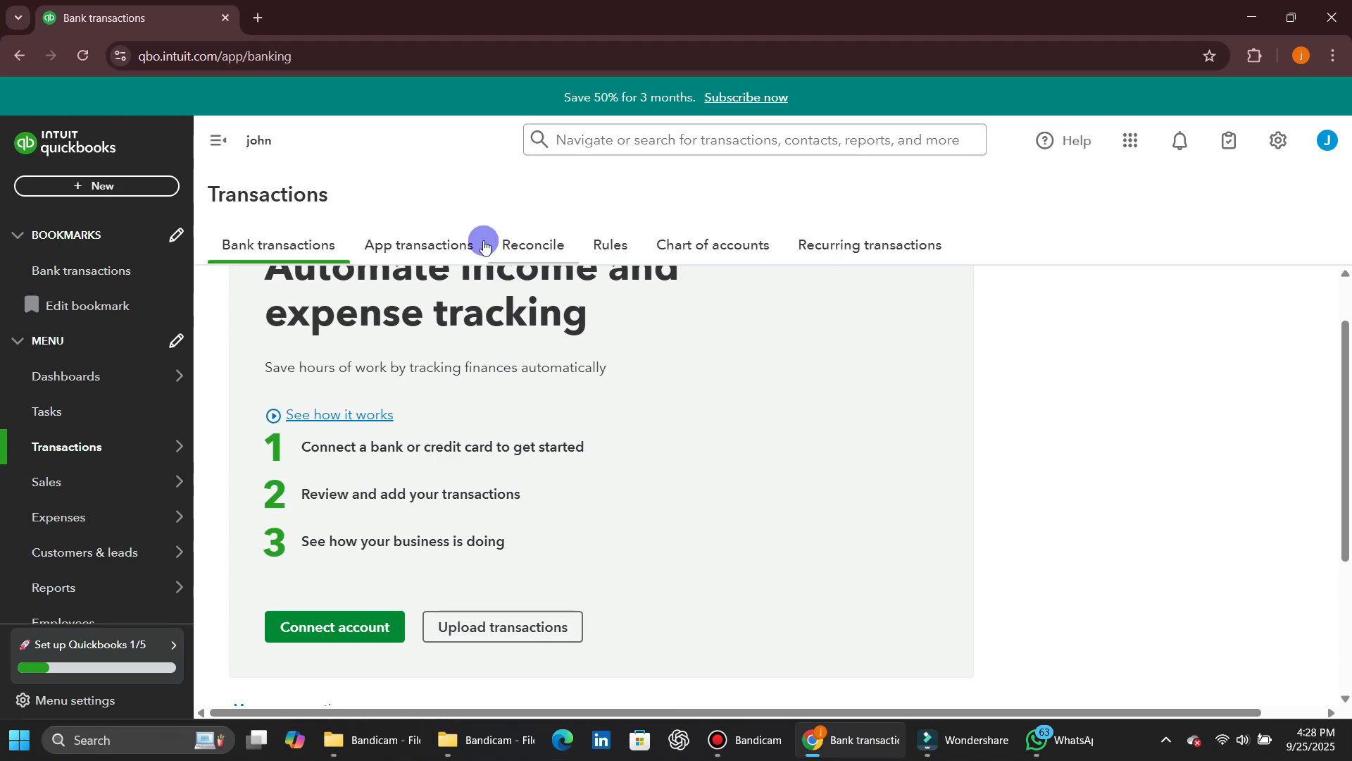
Look through the app transactions, reconcile, rules, chart of accounts and recurring transactions pages.
click(440, 248)
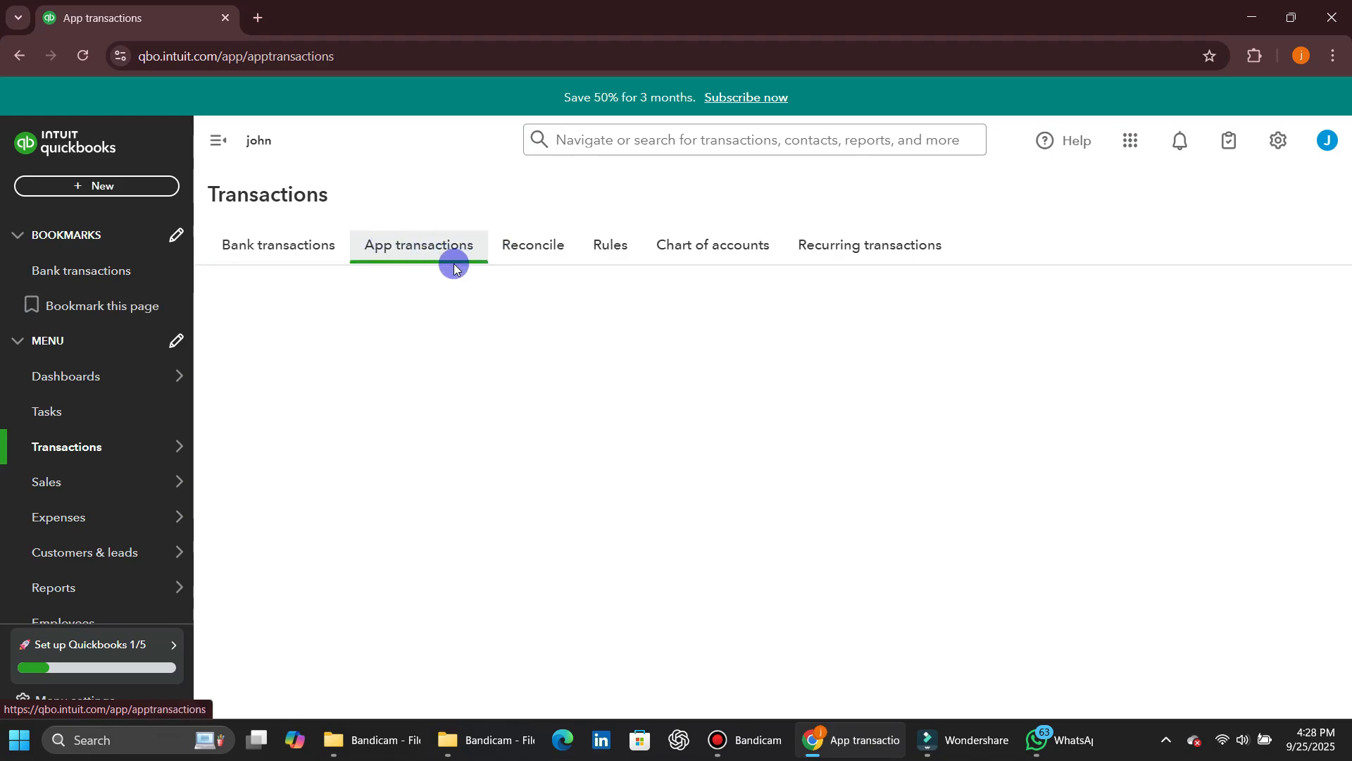
click(522, 254)
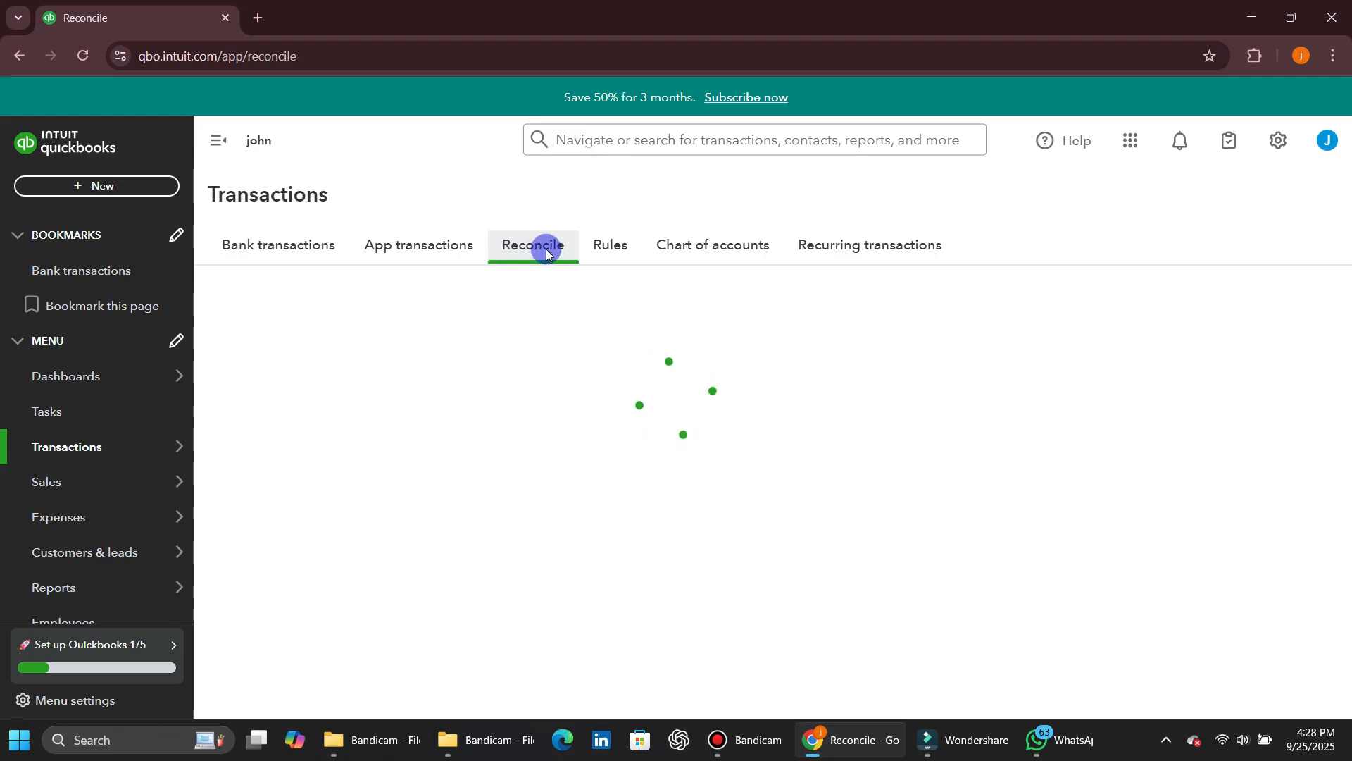
click(617, 254)
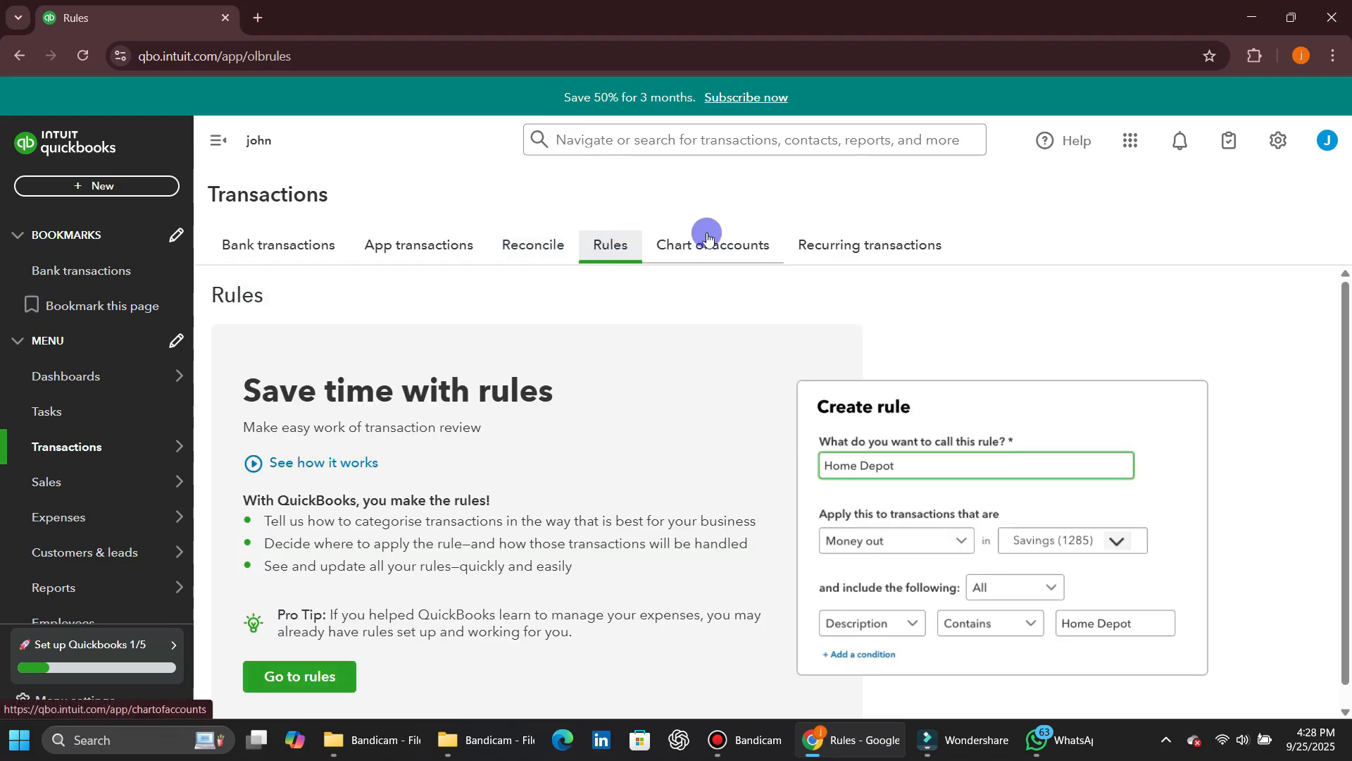
click(709, 243)
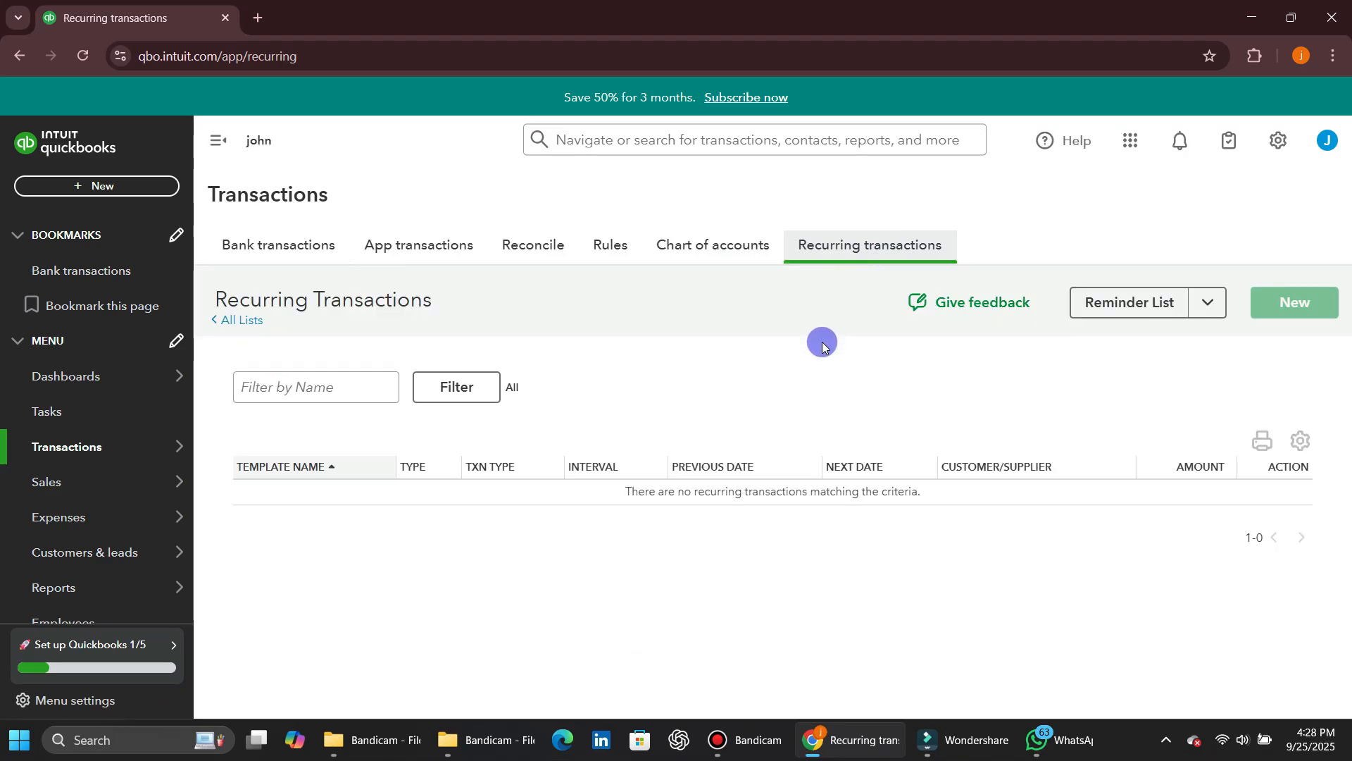
View the cash flow dashboard and return to the Home dashboard.
mouse_move(80, 520)
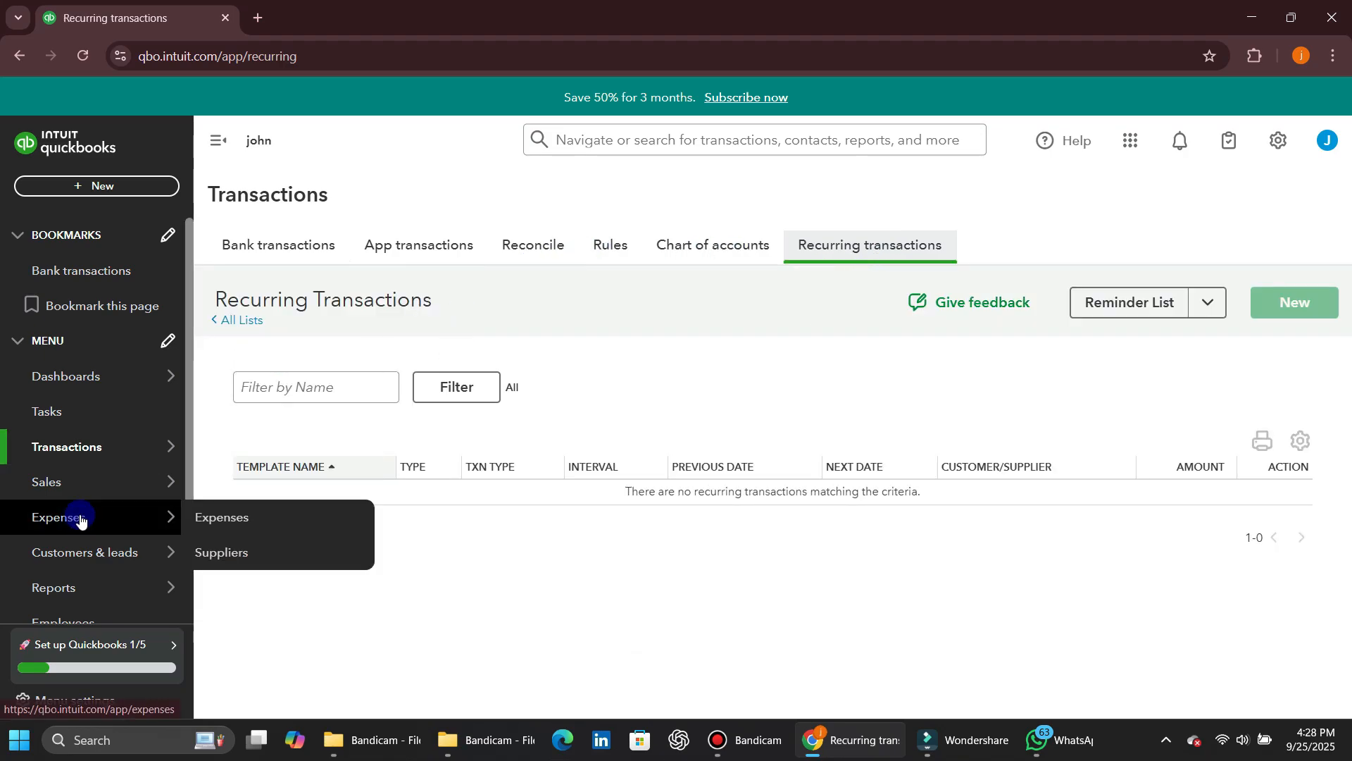
scroll(80, 520, down, 2)
scroll(80, 520, up, 2)
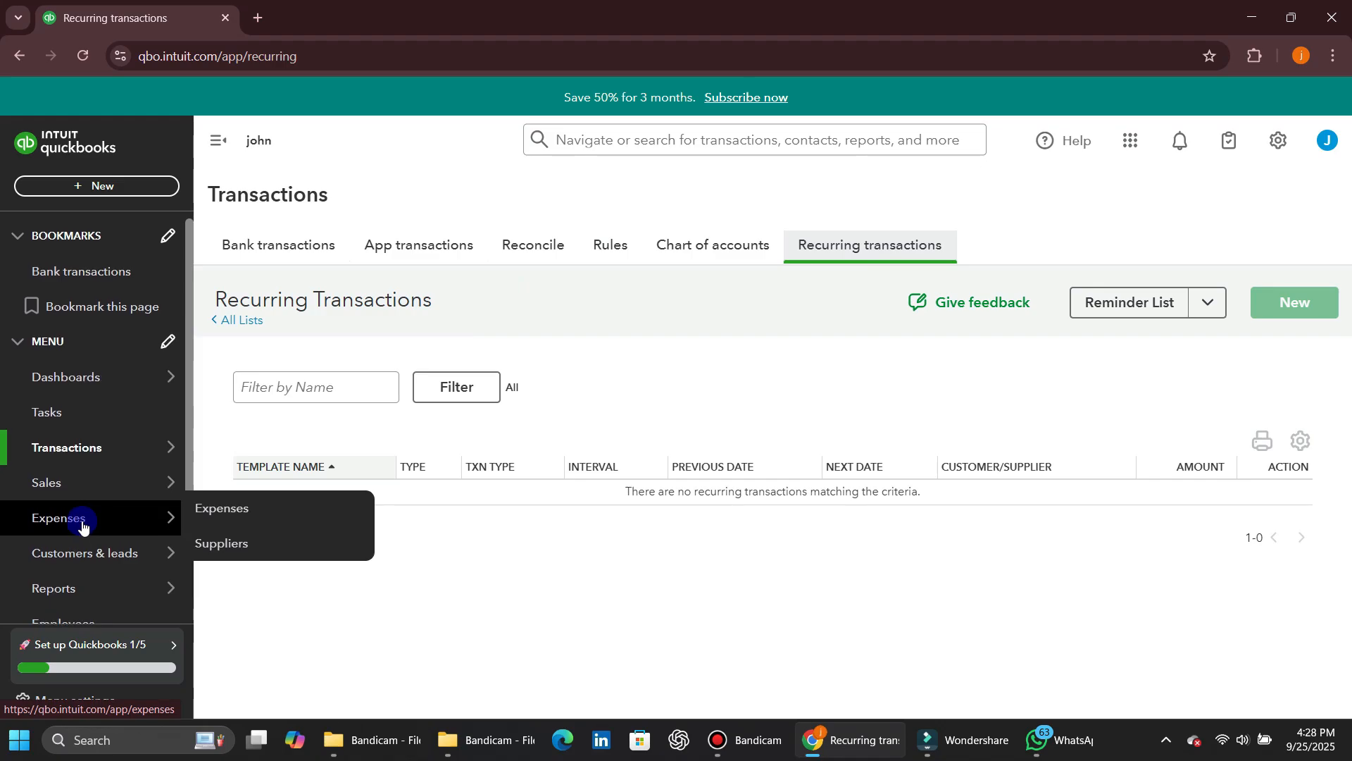
click(59, 380)
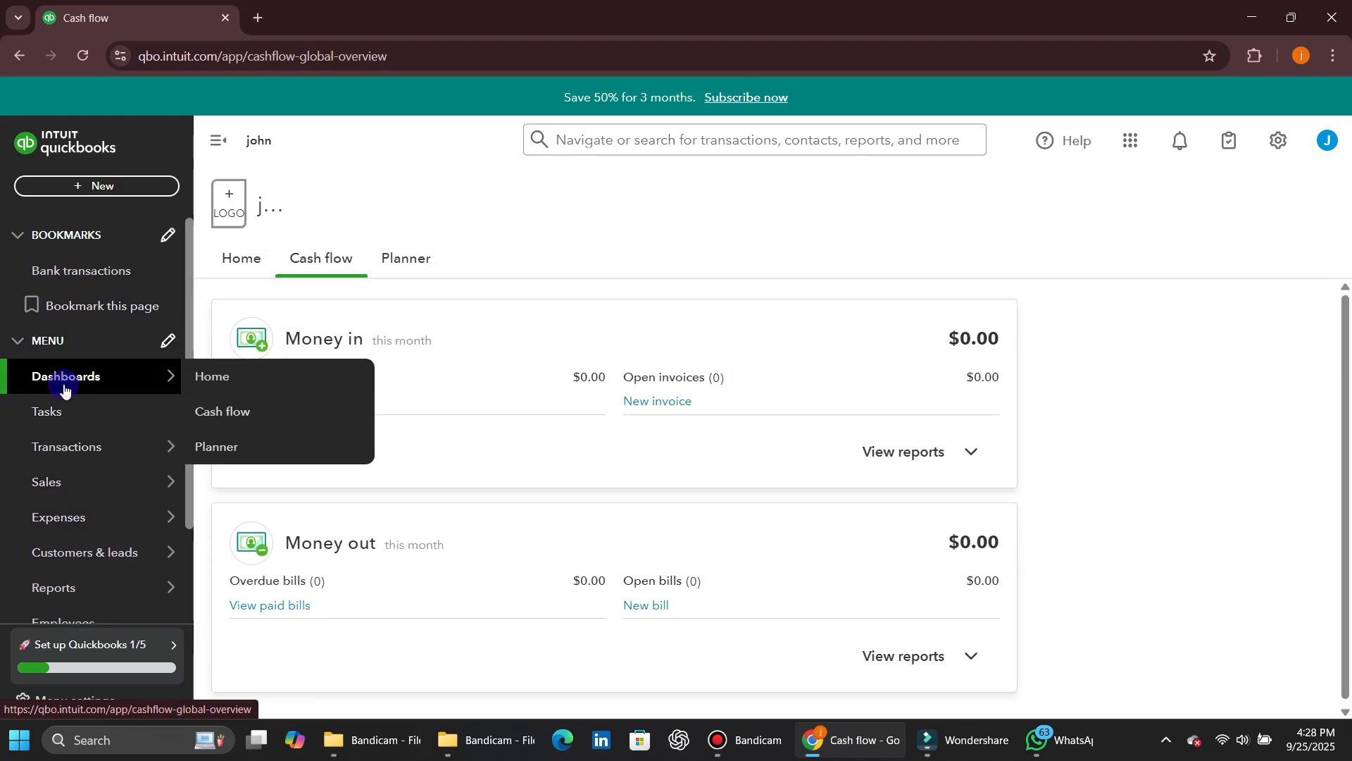
click(240, 259)
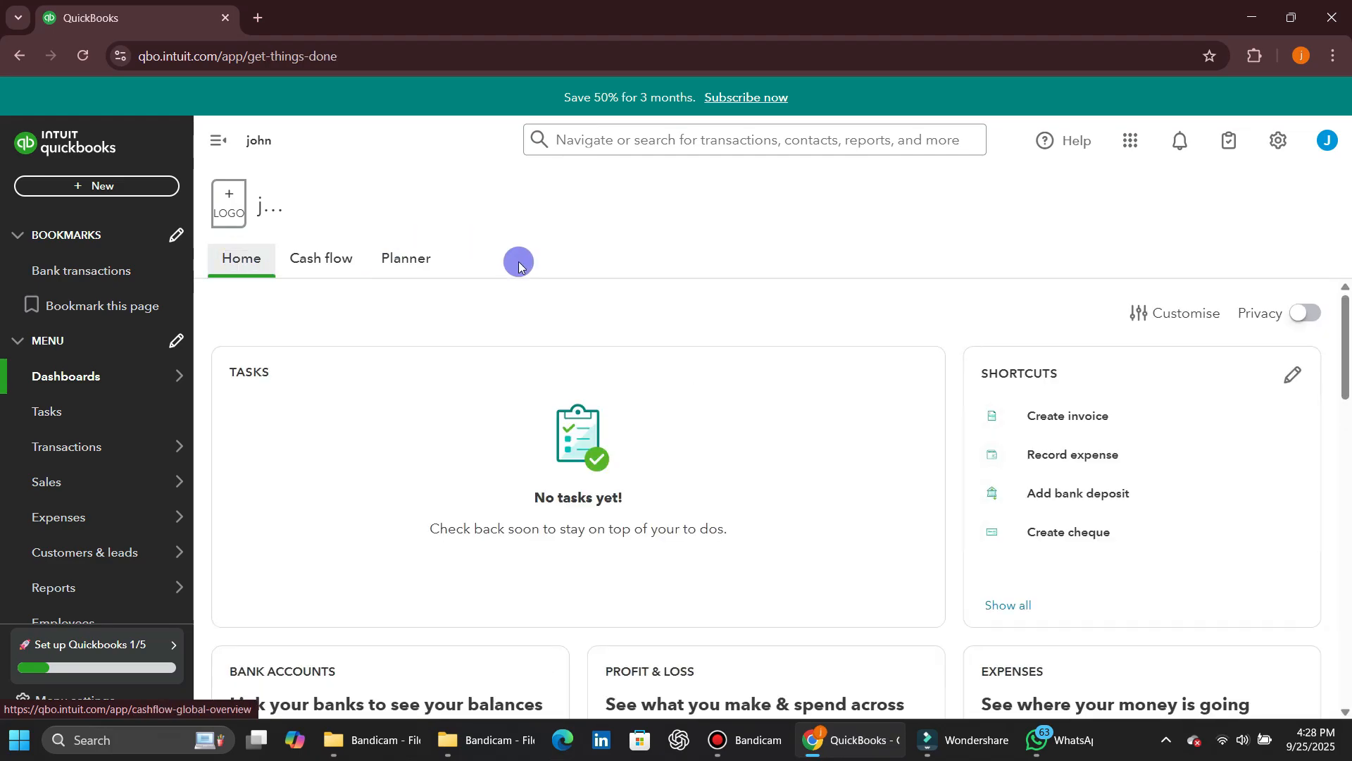
Examine the Home dashboard's bank accounts, profit and loss, expenses, cash flow, invoices and shortcuts cards.
scroll(556, 434, down, 5)
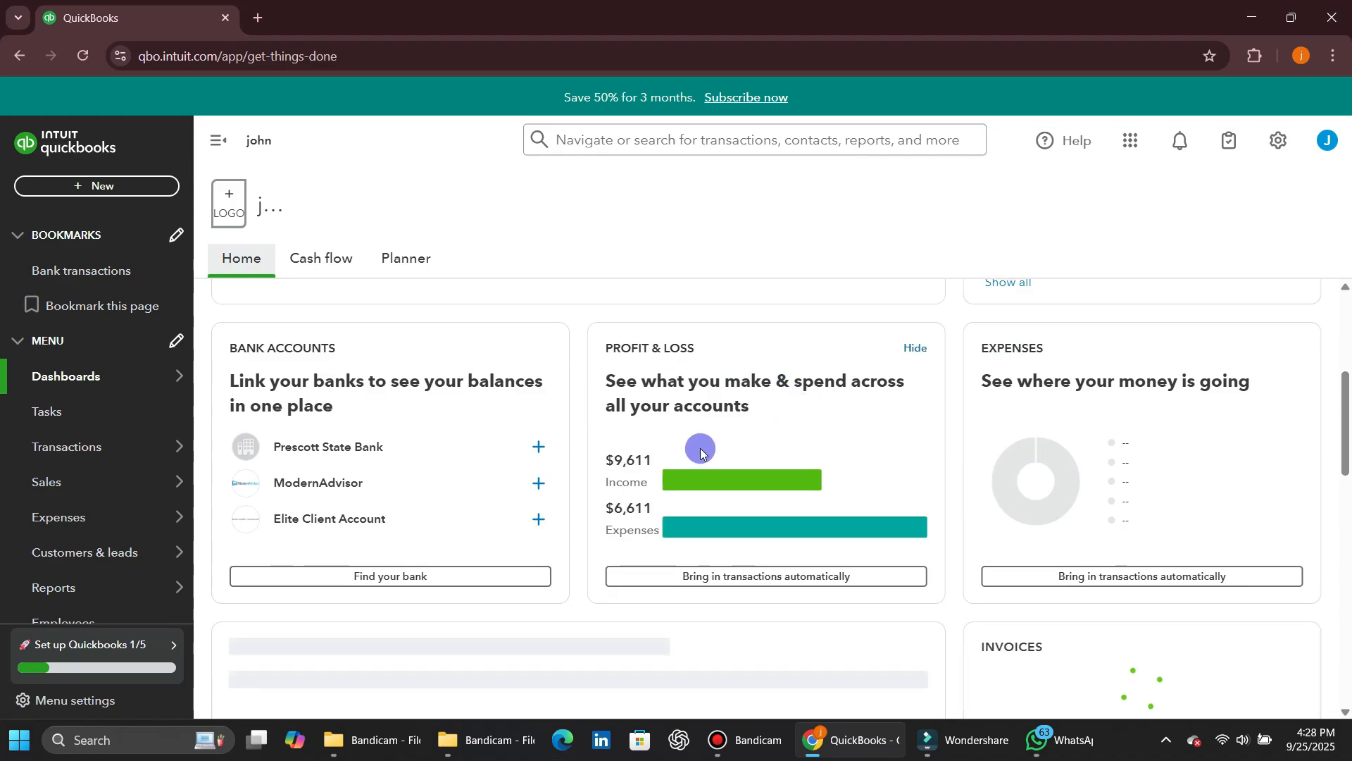
scroll(1102, 435, down, 3)
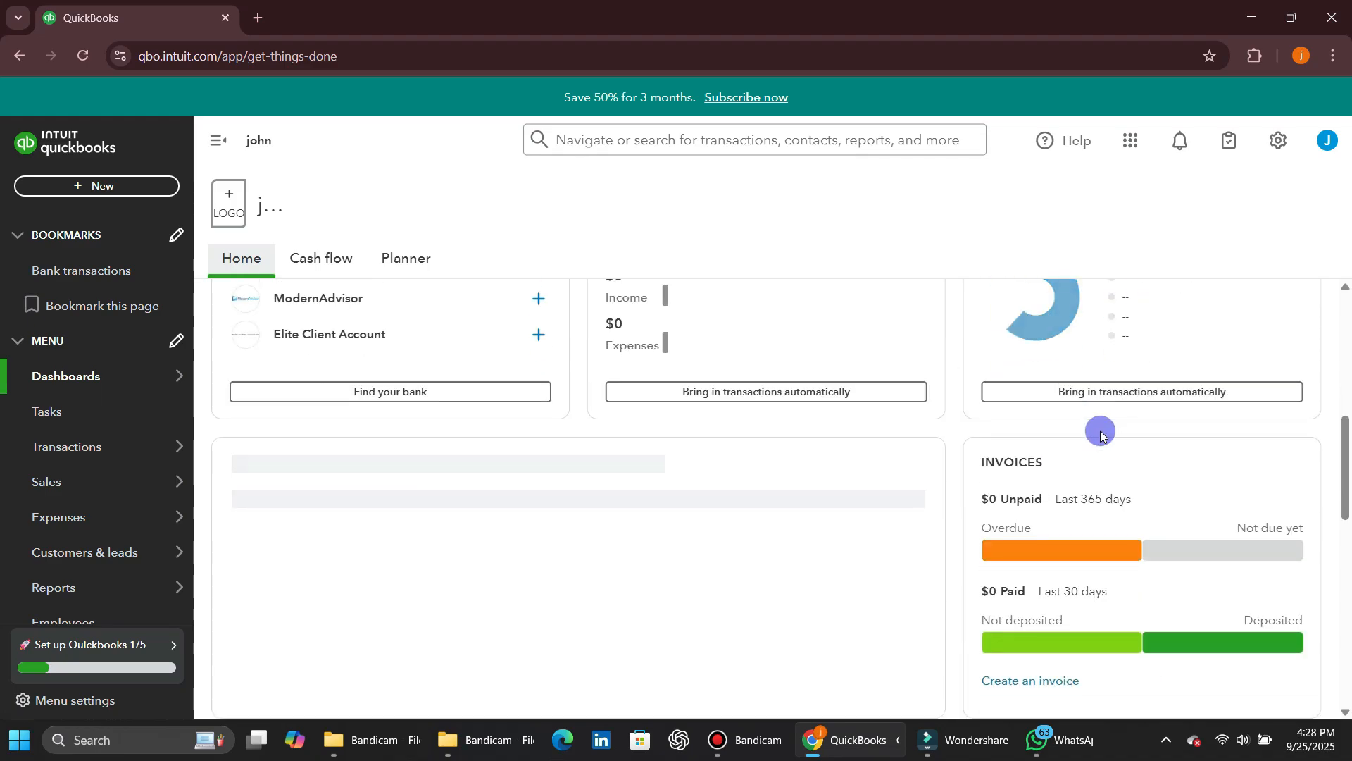
scroll(756, 539, down, 5)
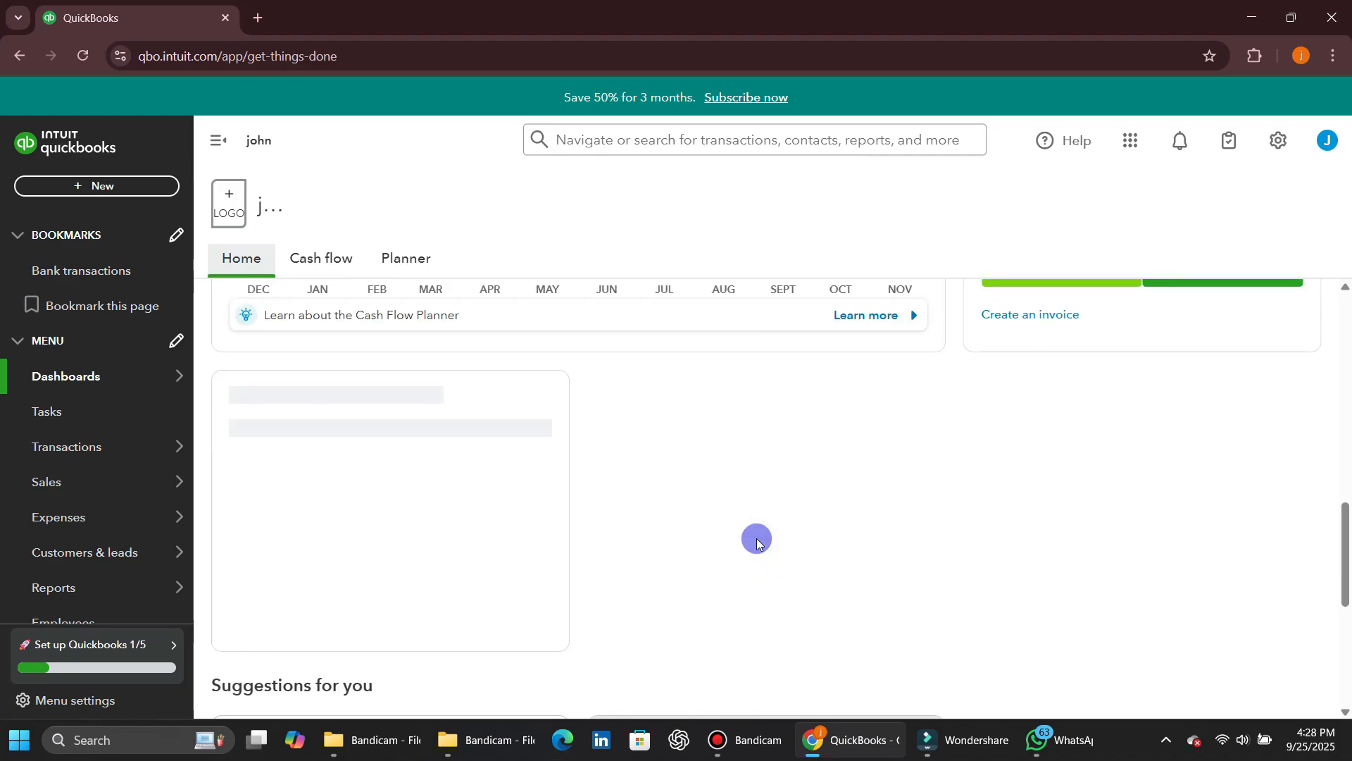
scroll(757, 540, up, 3)
scroll(730, 413, up, 3)
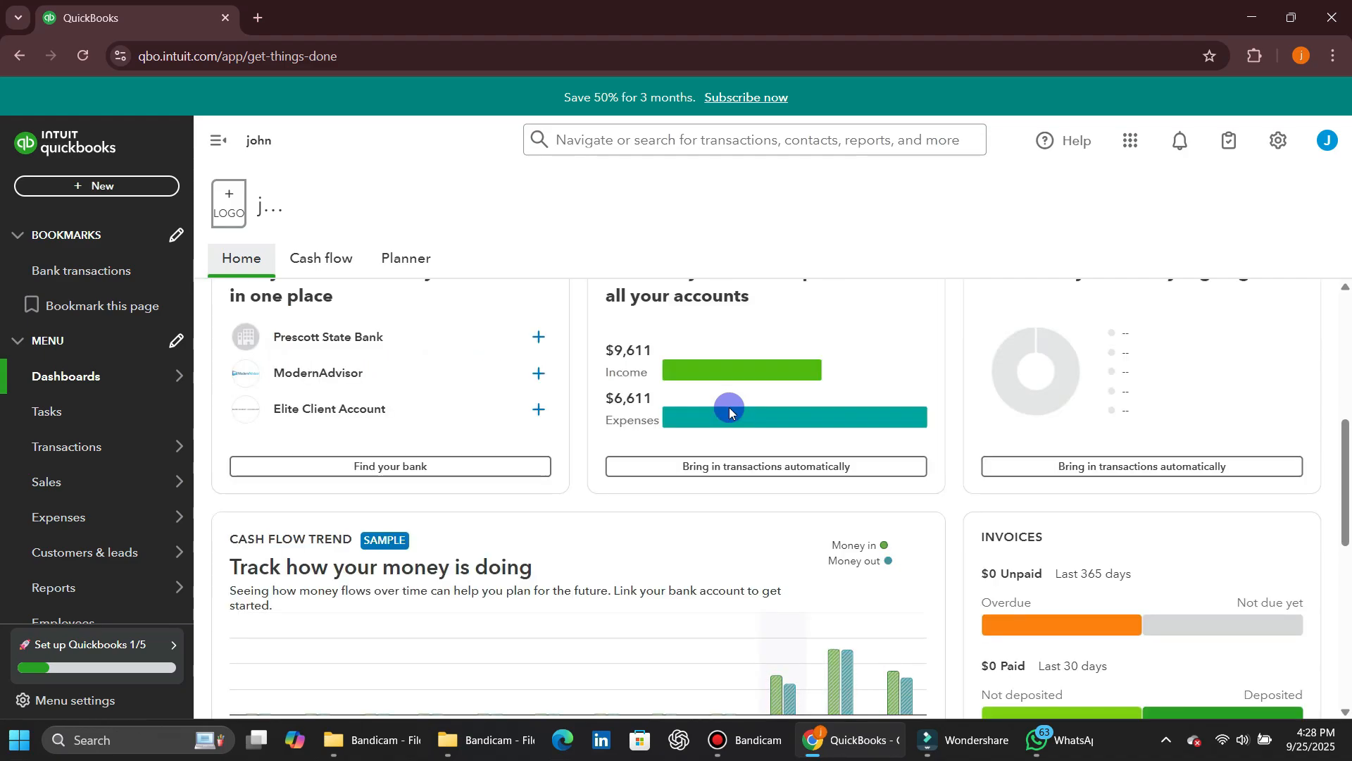
scroll(730, 410, up, 1)
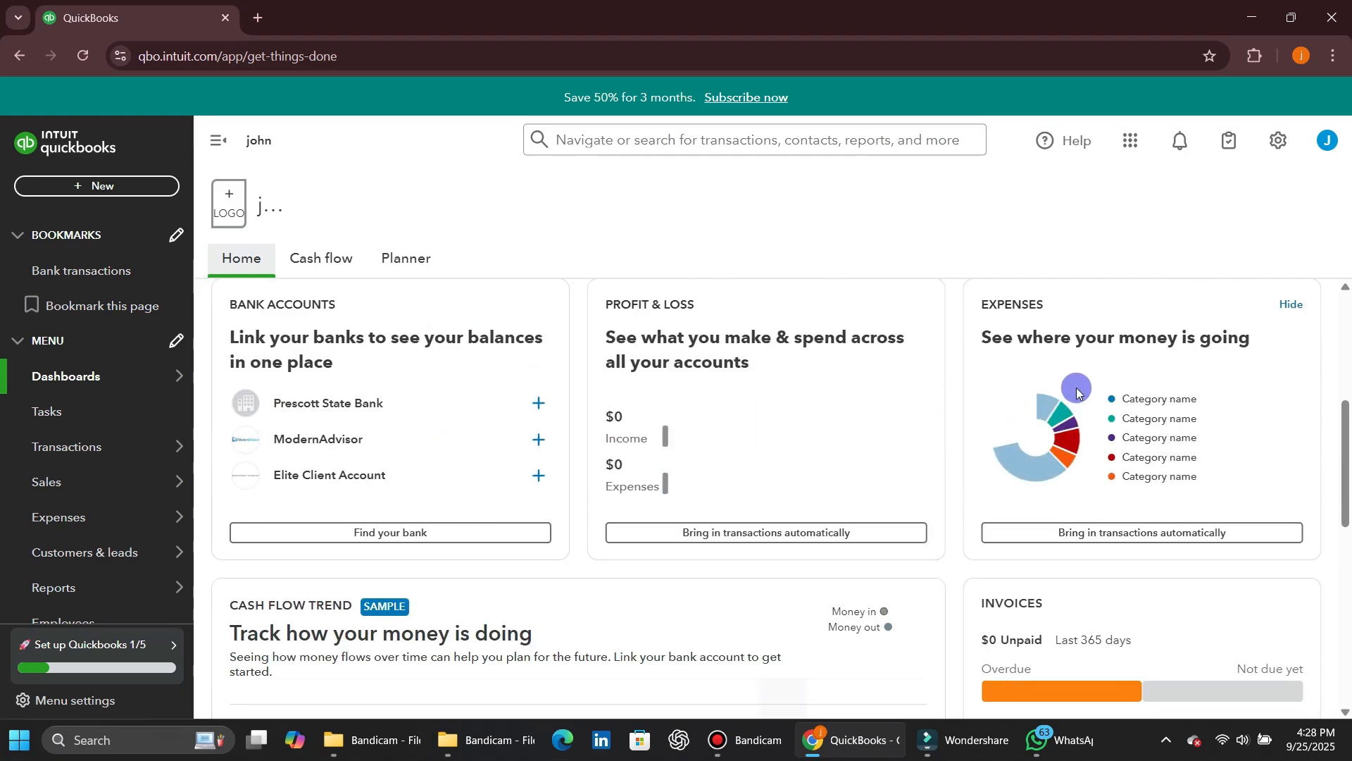
scroll(1078, 392, up, 2)
scroll(1076, 393, up, 2)
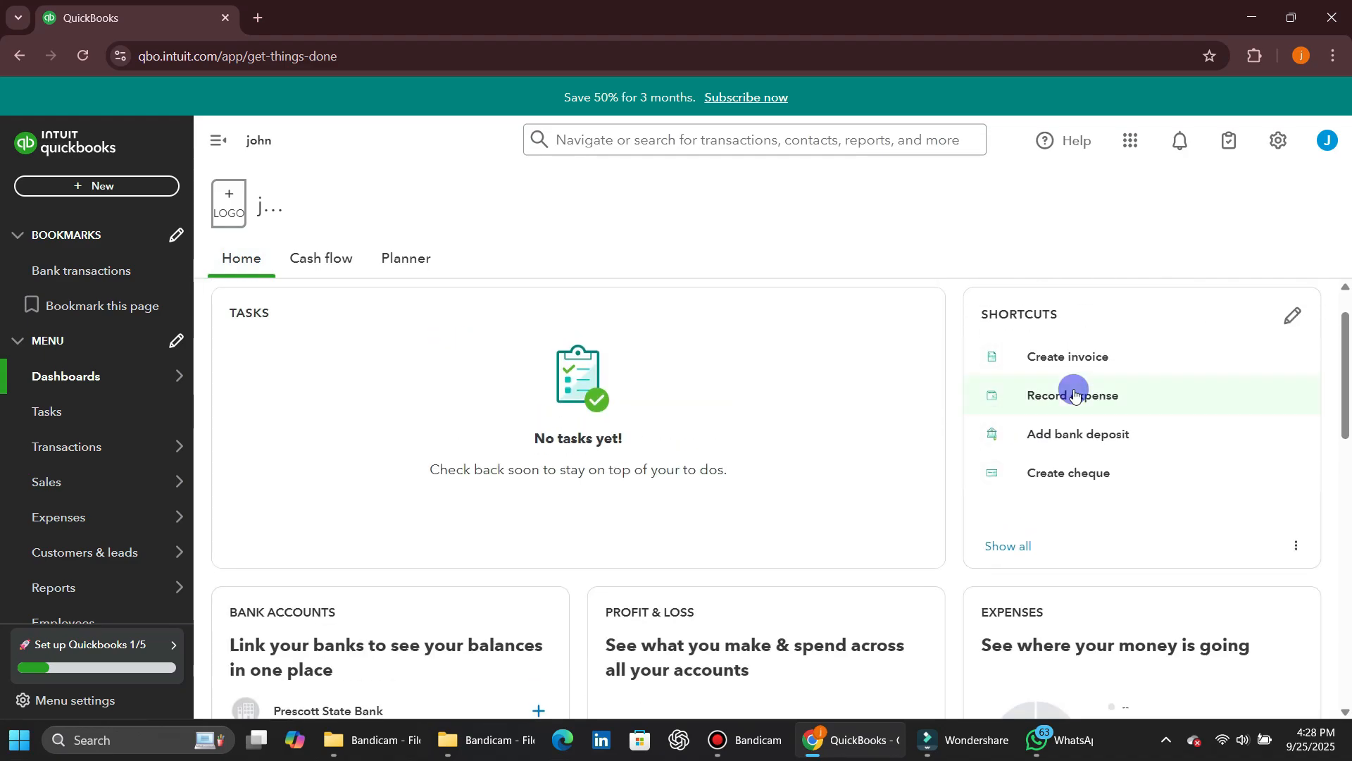
Look over the remaining Home dashboard cards, the My apps list and the expenses and sales page options.
scroll(1076, 394, down, 4)
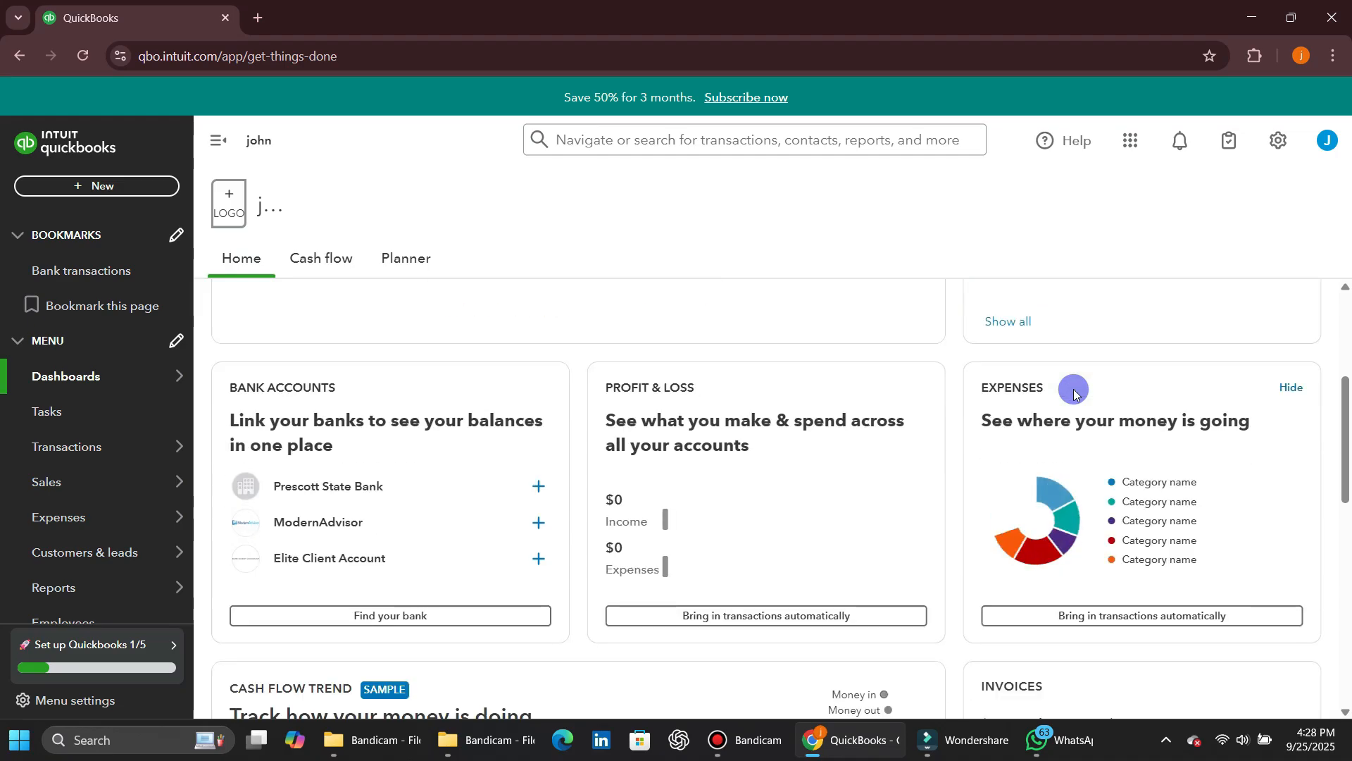
scroll(1075, 394, down, 2)
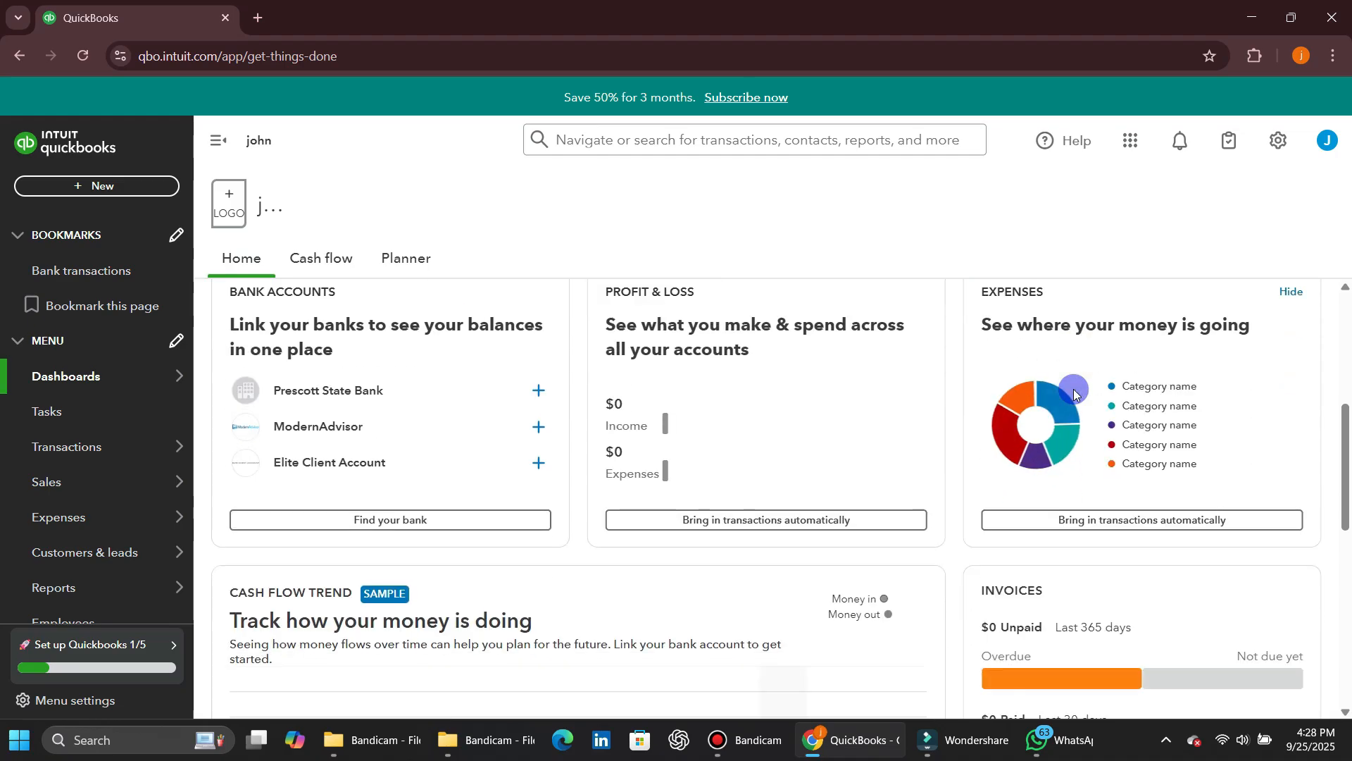
click(1141, 144)
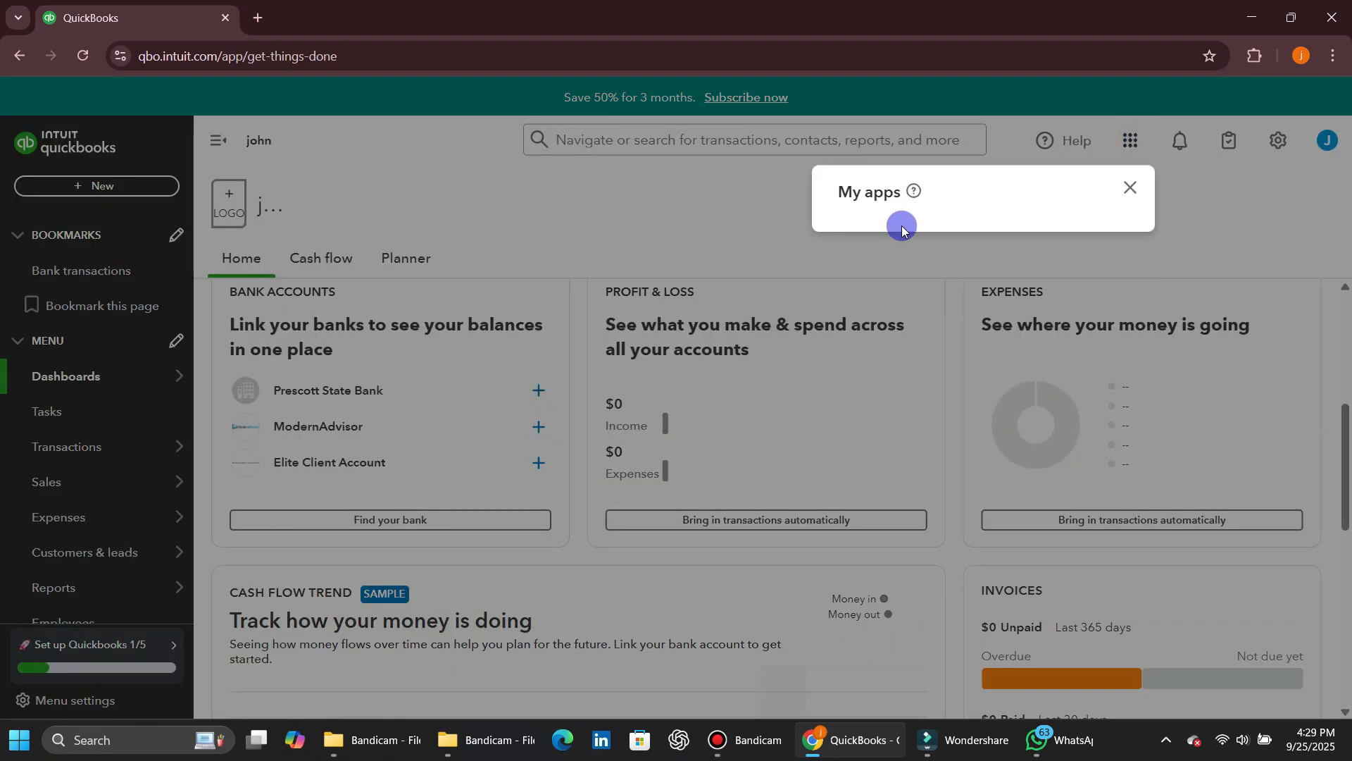
click(1131, 187)
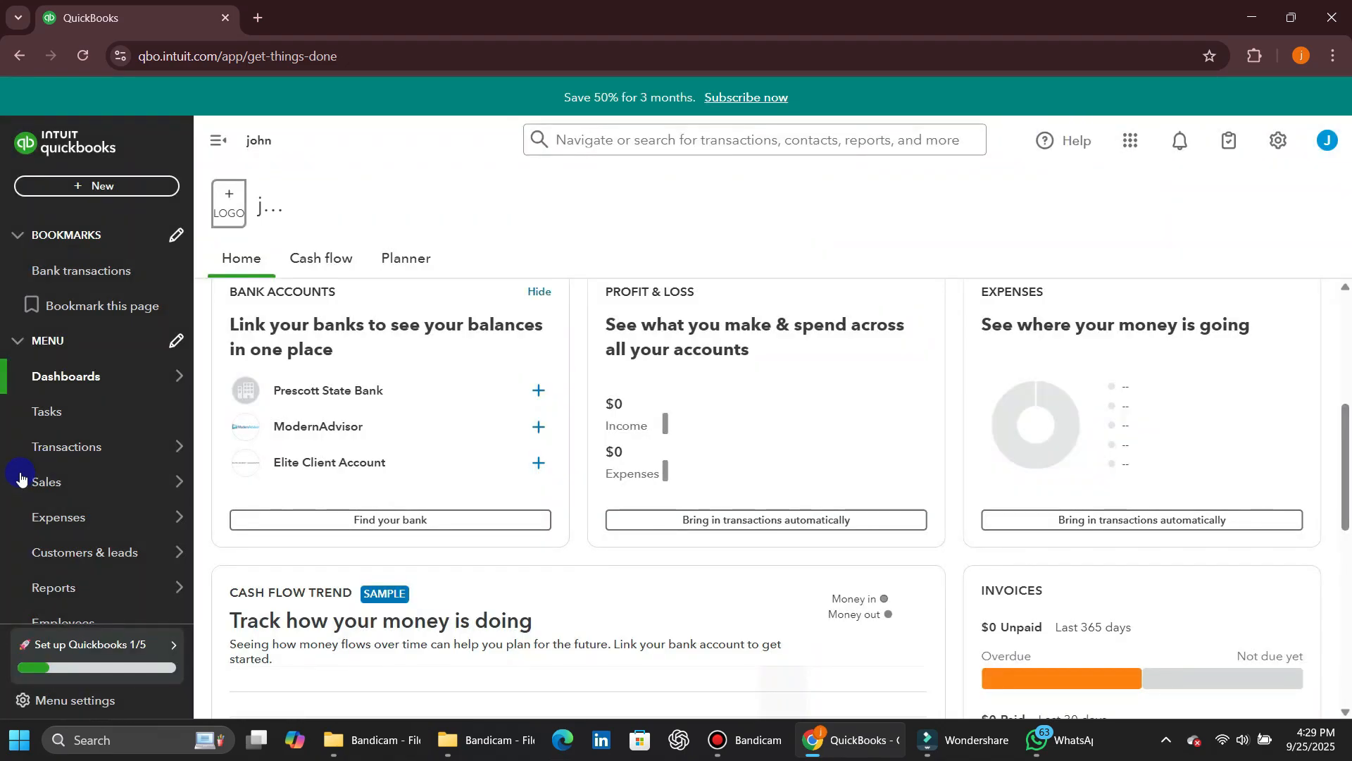
mouse_move(118, 516)
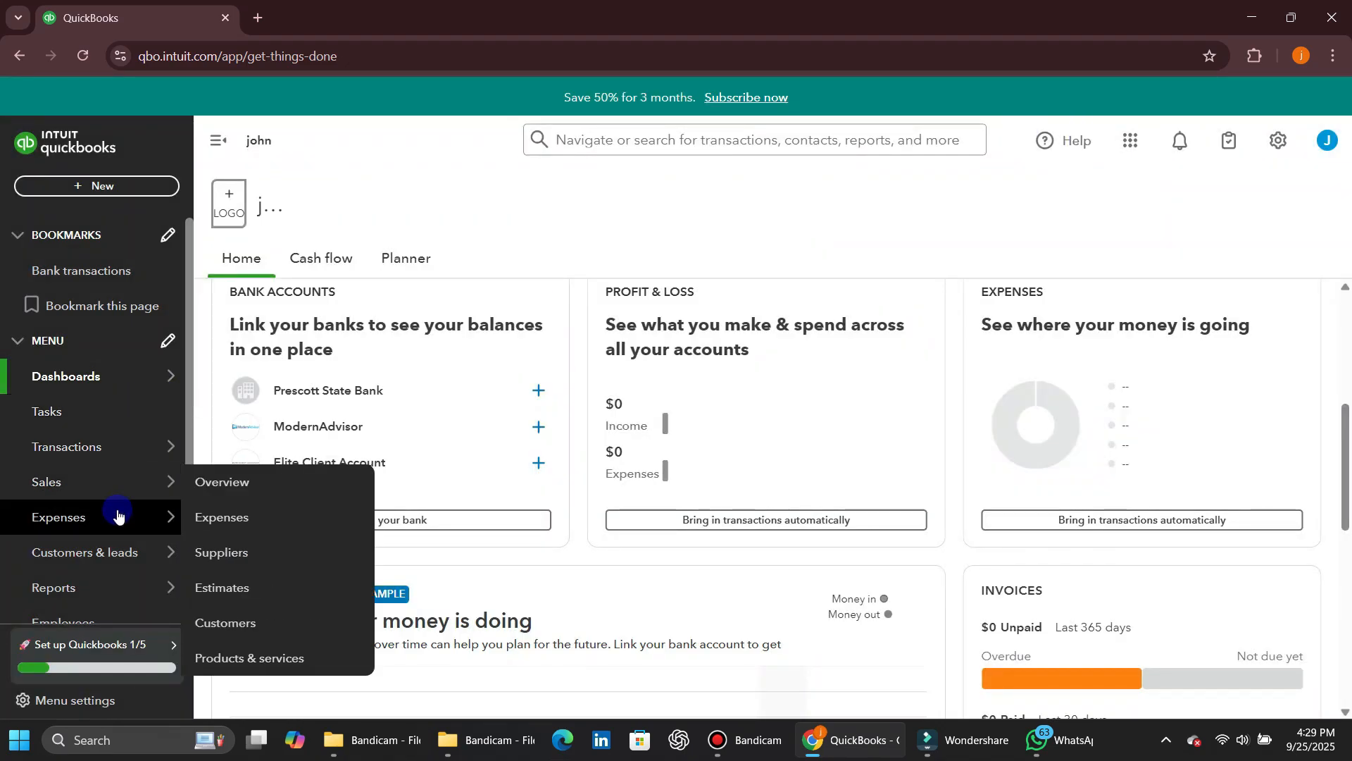
scroll(115, 549, down, 2)
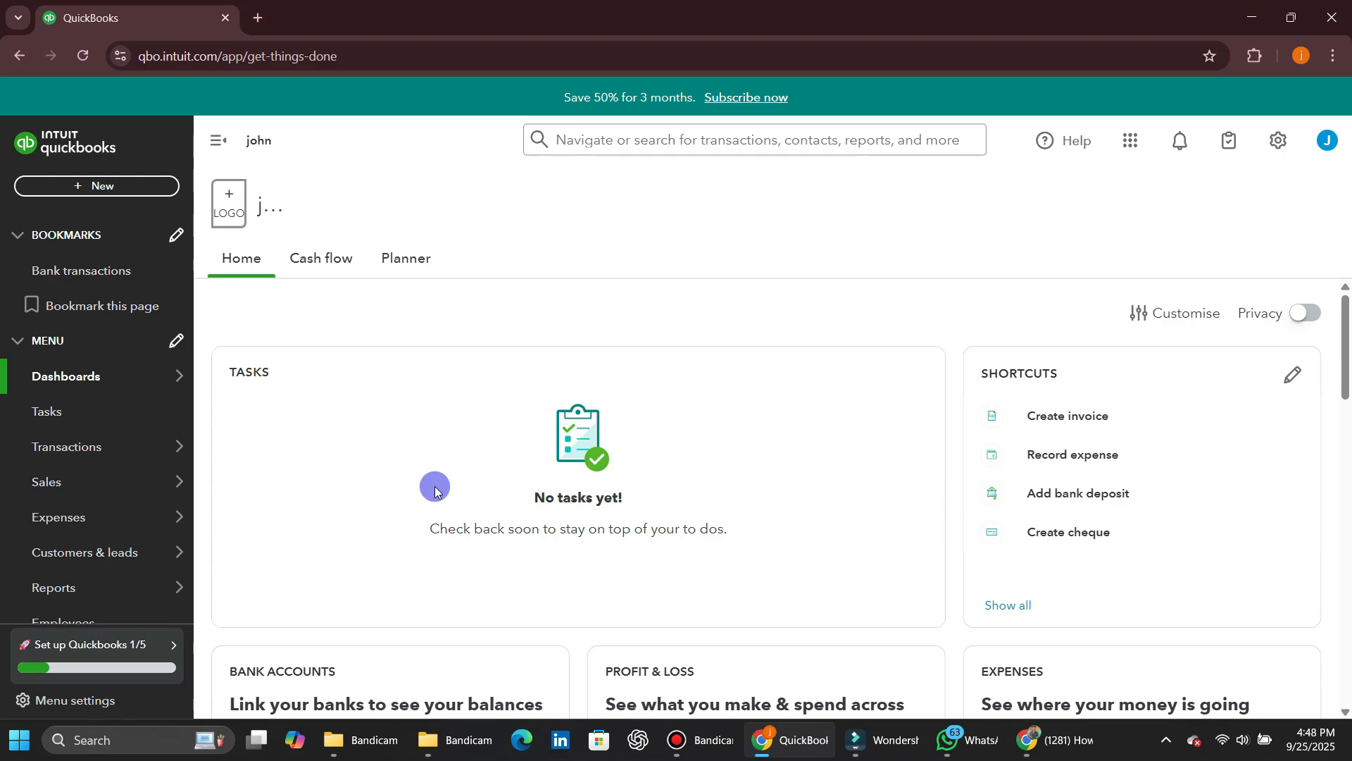
Open the sales customers list and view the listed customer's record.
mouse_move(115, 487)
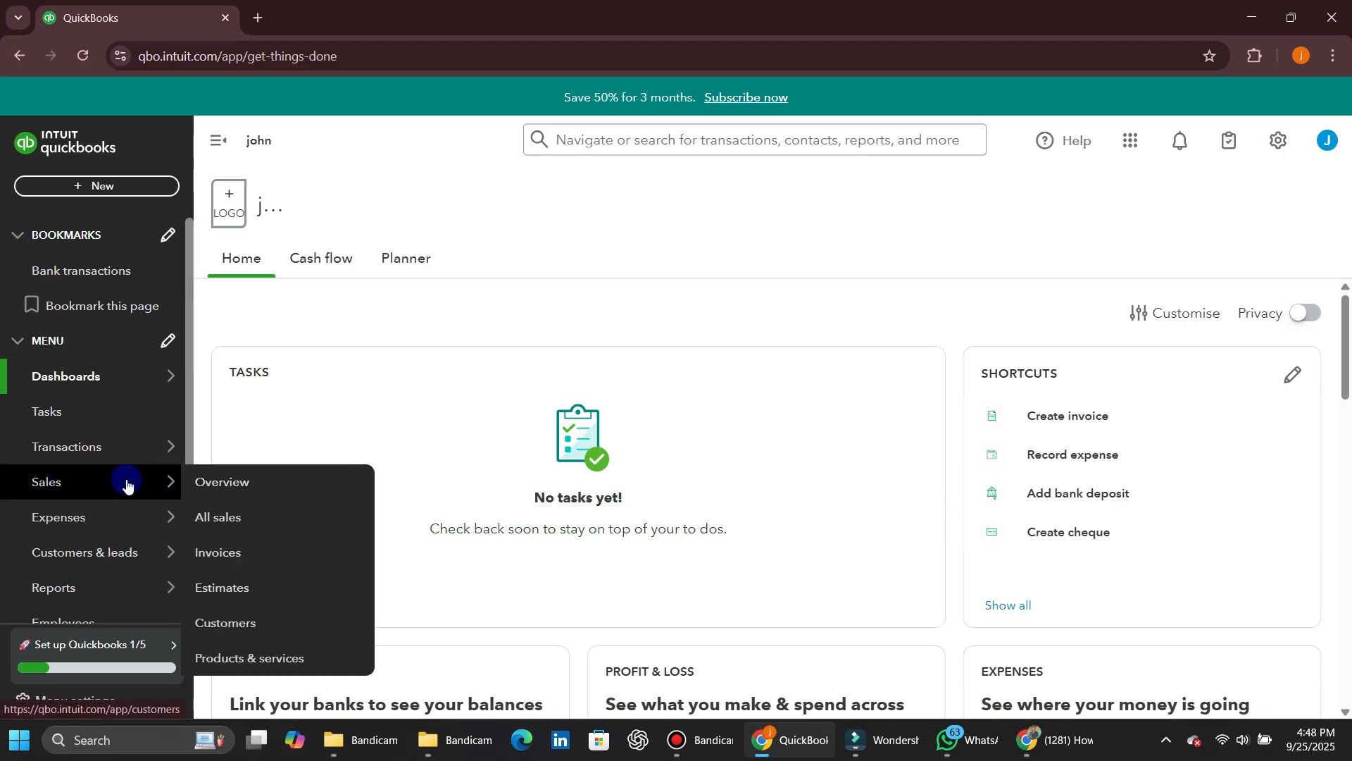
click(239, 623)
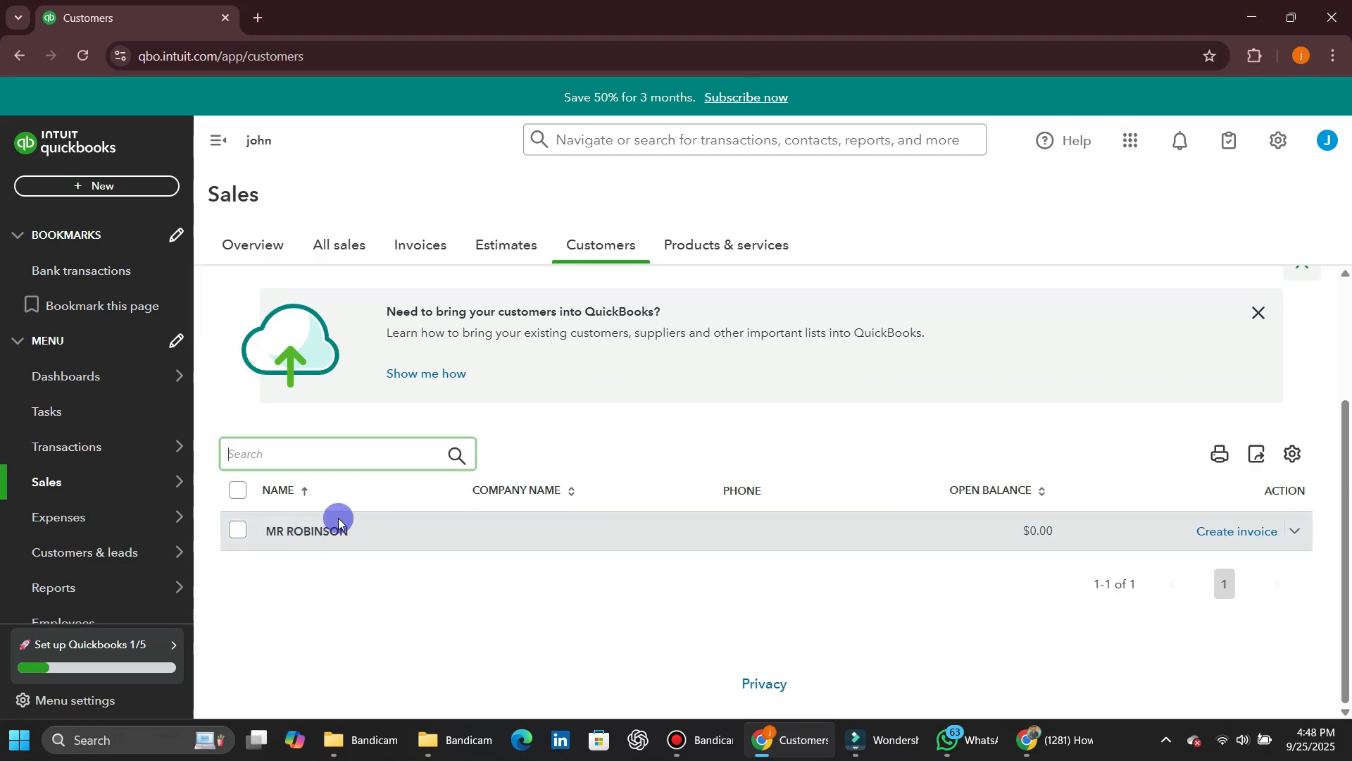
click(306, 533)
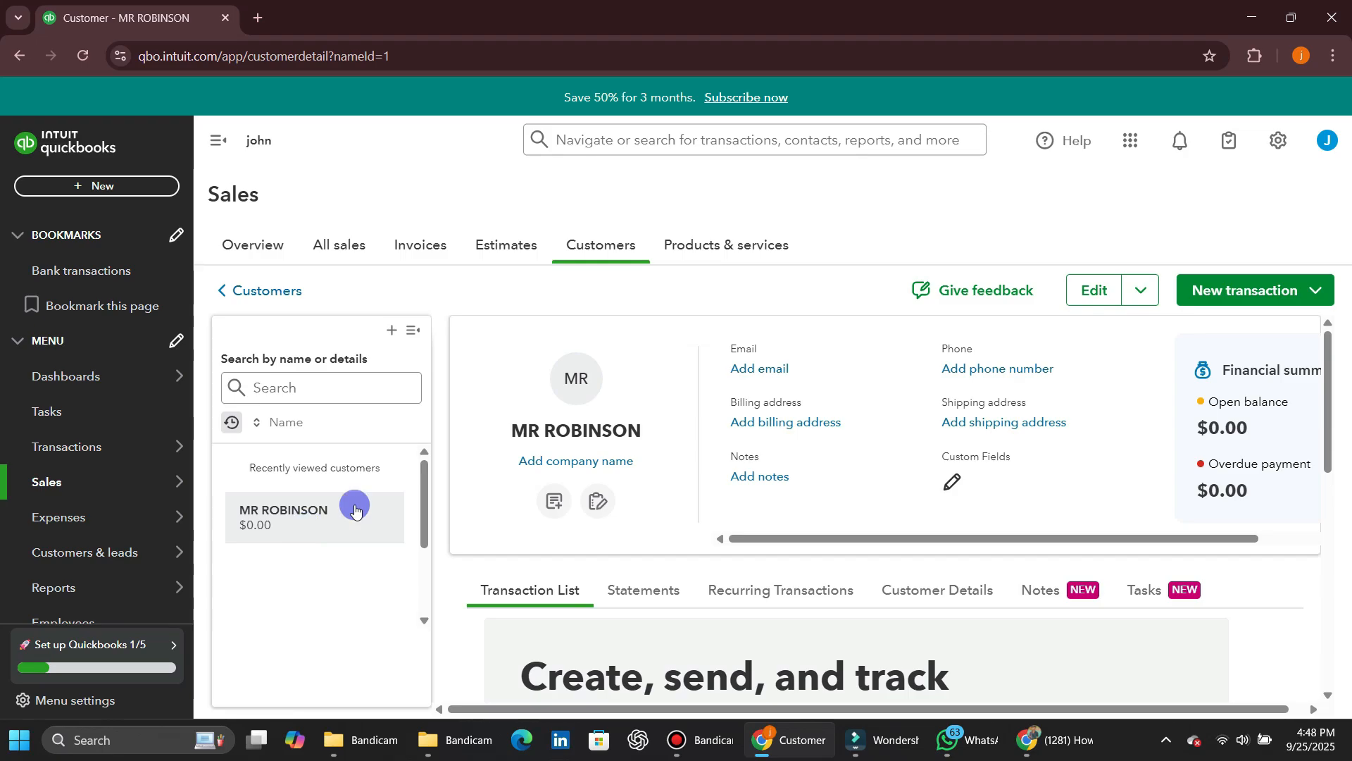
Try to make the customer inactive and cancel at the confirmation.
click(1136, 292)
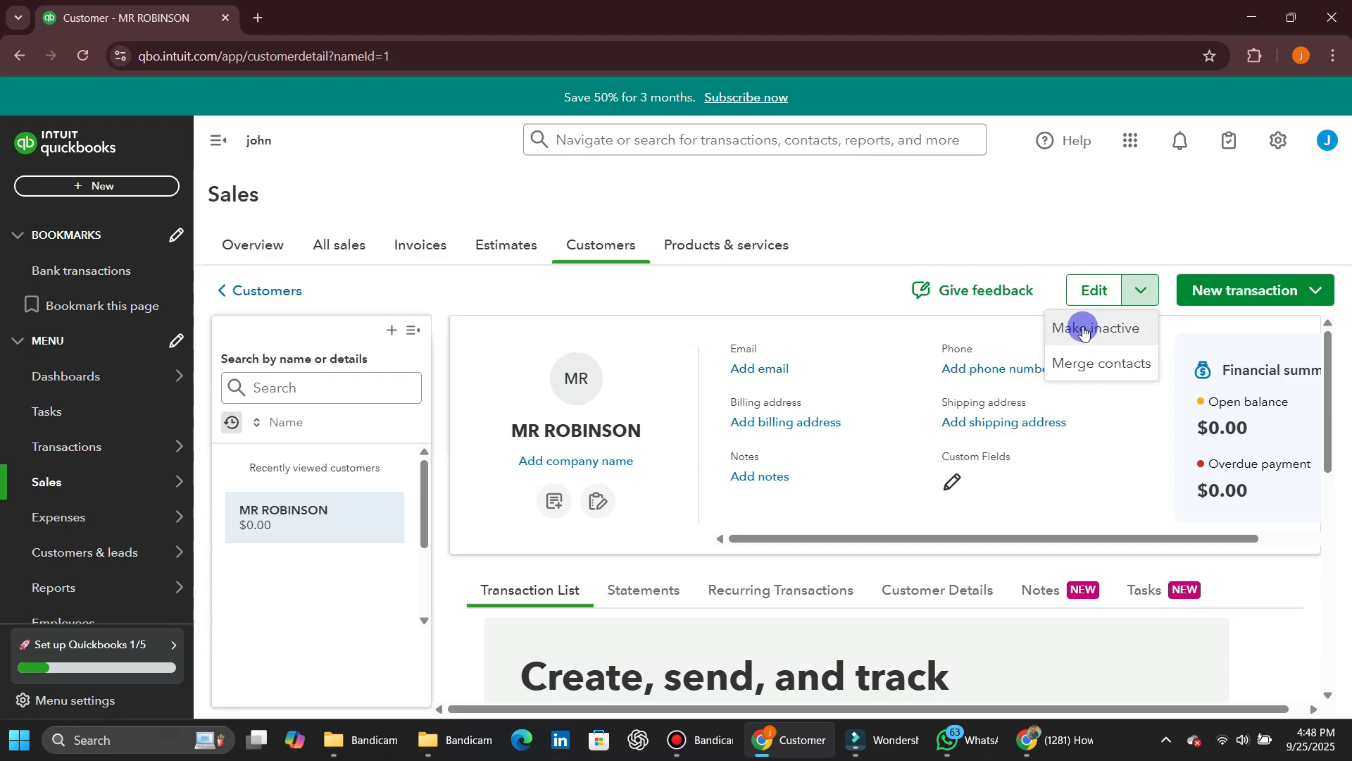
click(1085, 330)
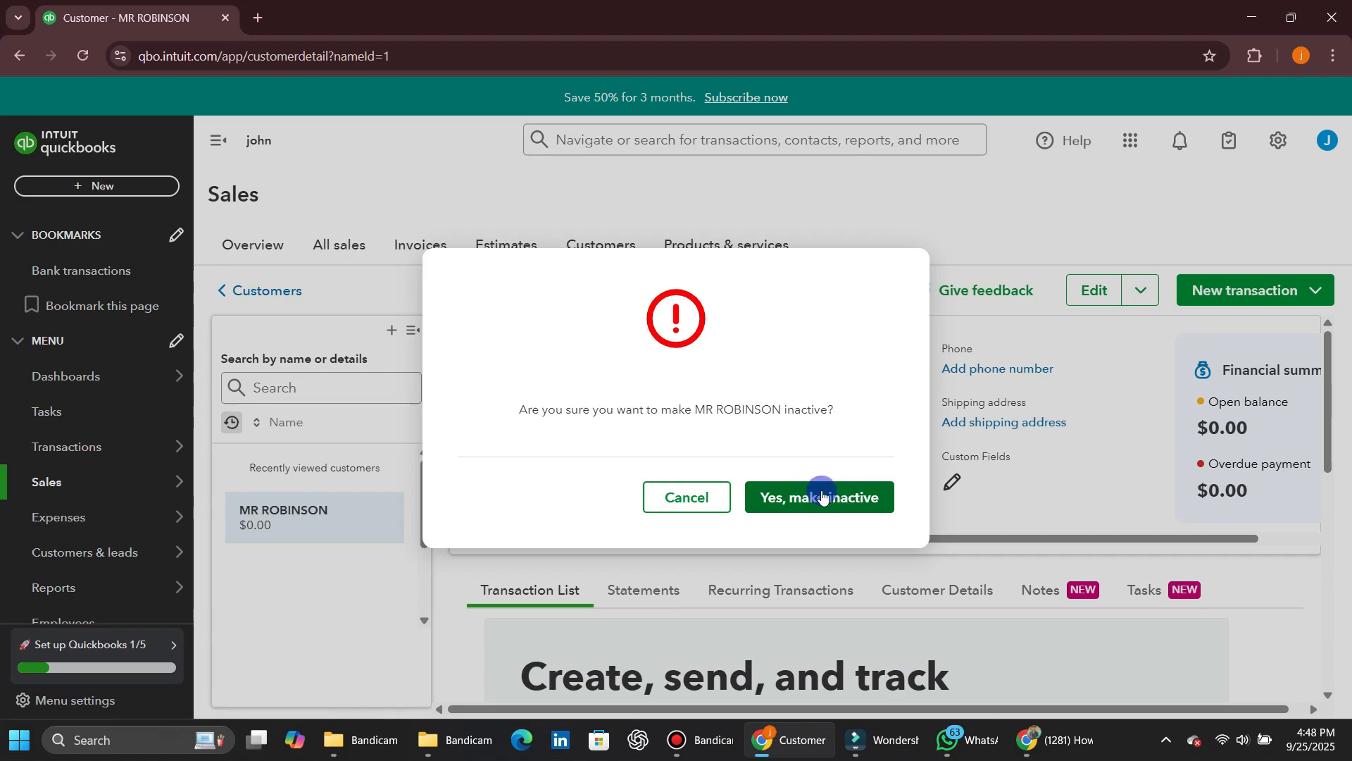
click(711, 500)
Read the customer record's section about creating, sending and tracking invoices, including its listed features.
scroll(711, 497, down, 5)
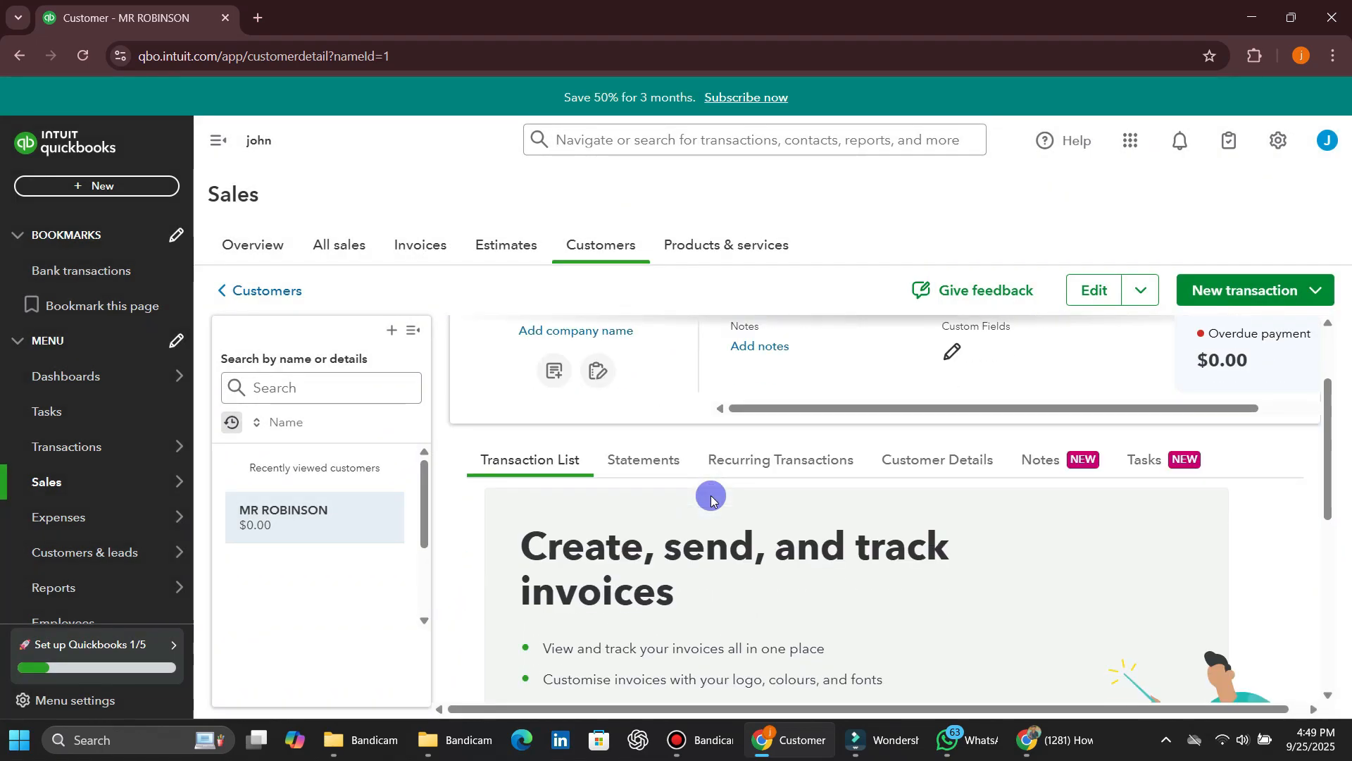
scroll(712, 496, up, 1)
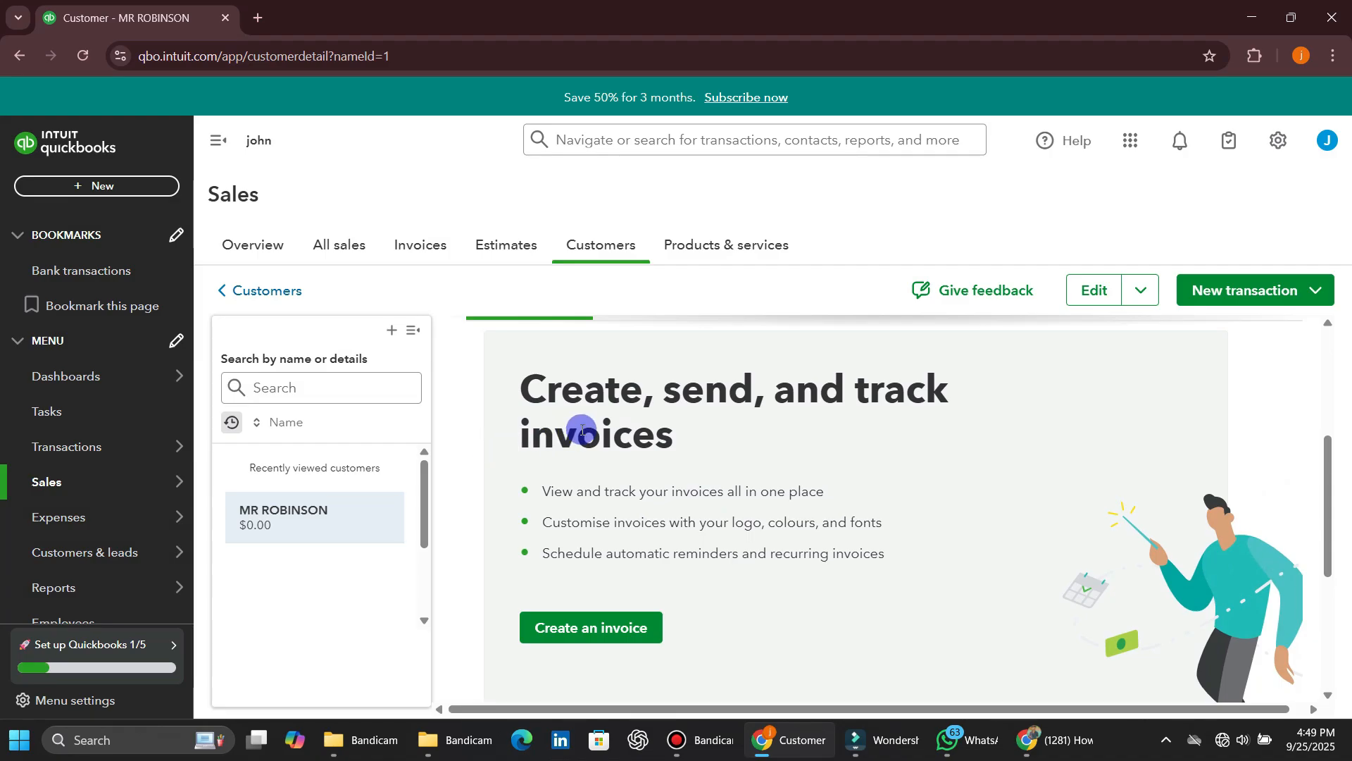
drag(510, 441, 701, 460)
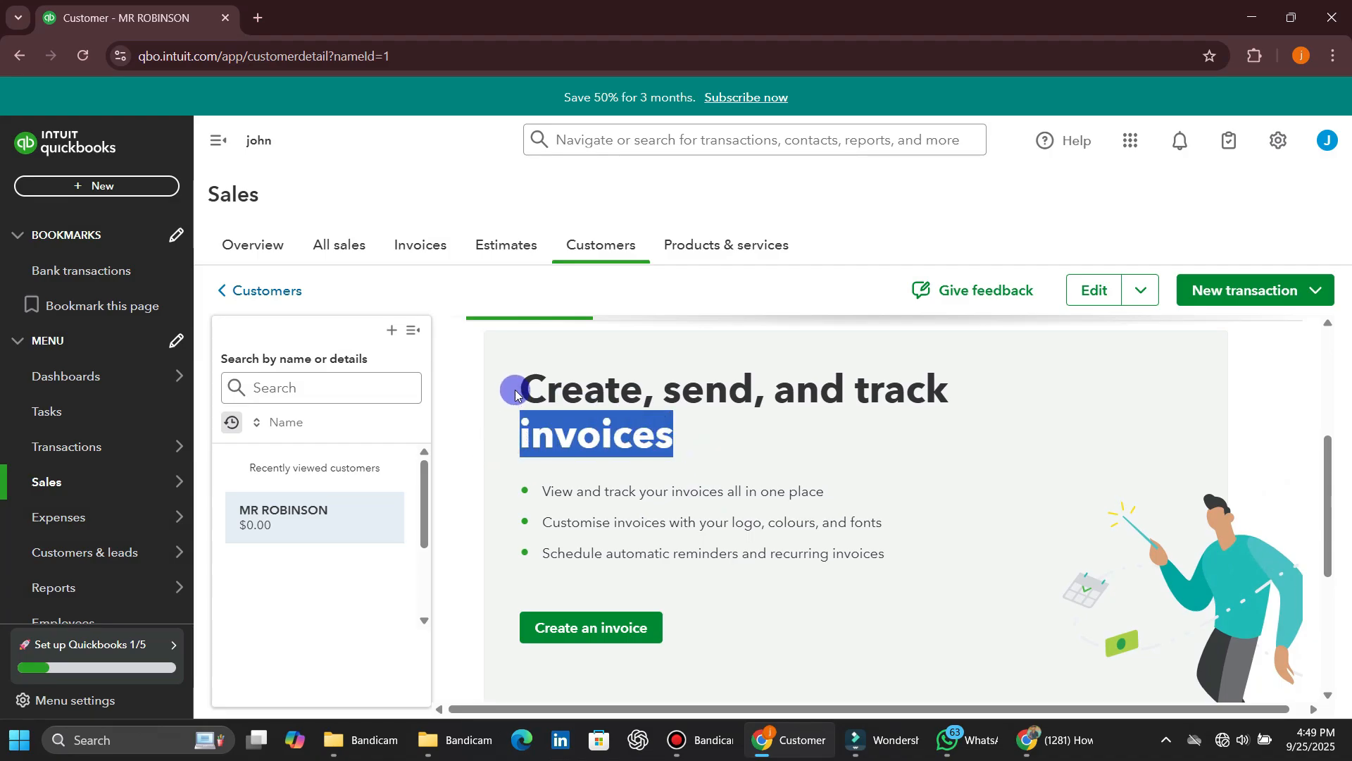
drag(510, 386, 963, 391)
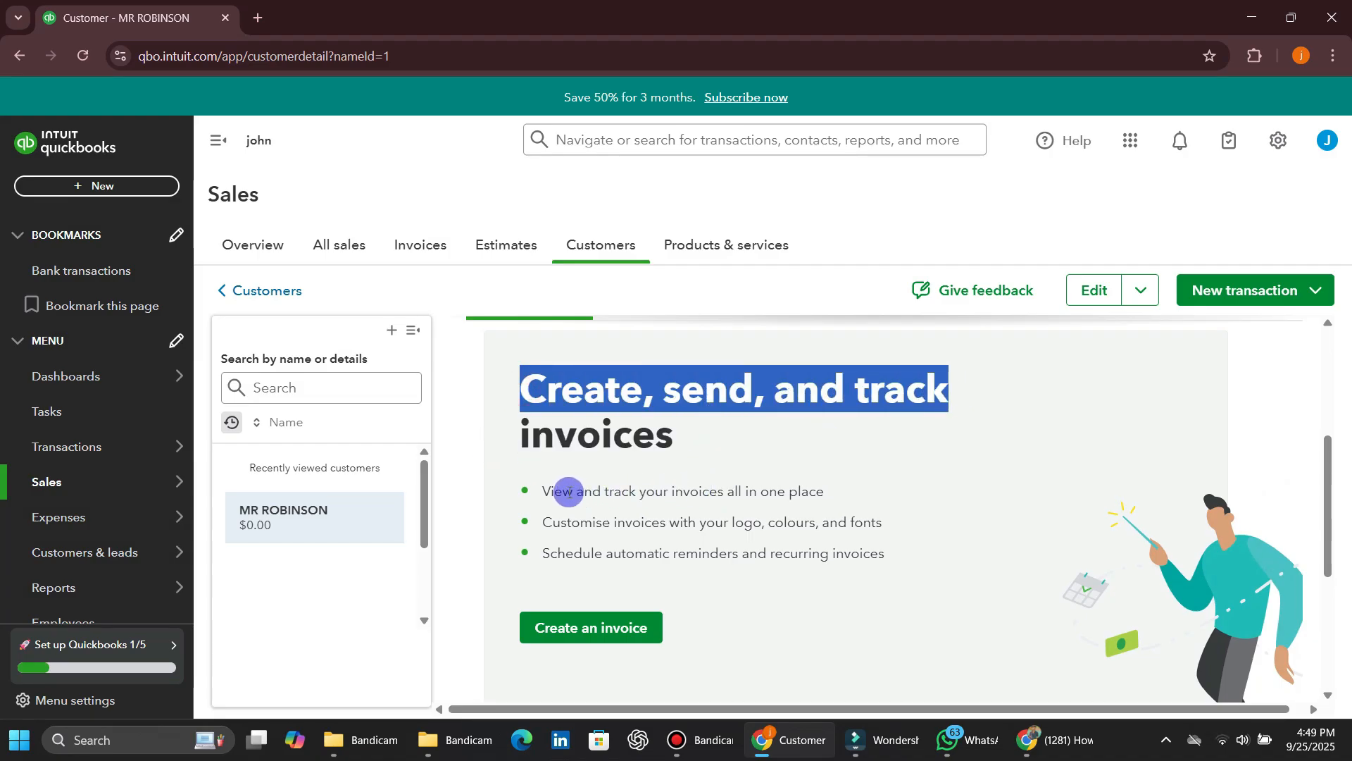
drag(533, 489, 927, 473)
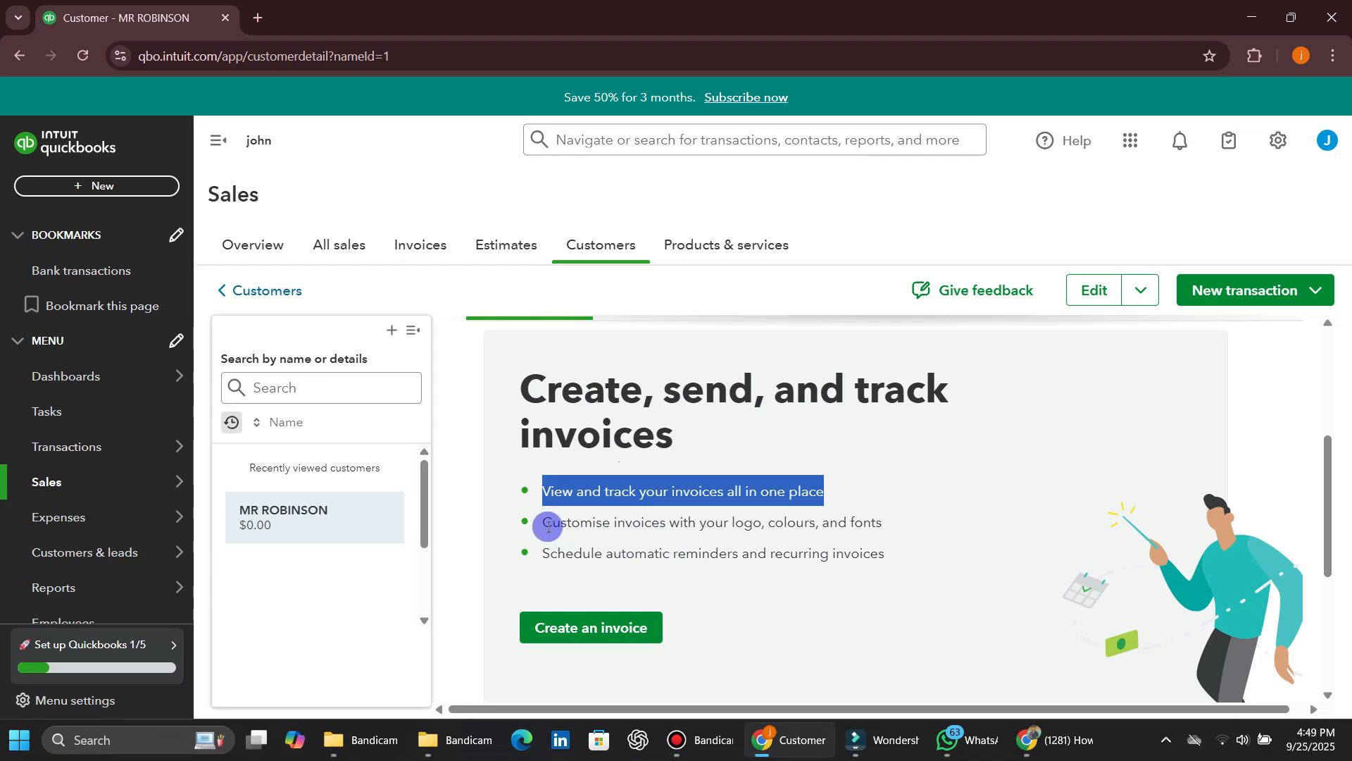
drag(546, 525, 936, 504)
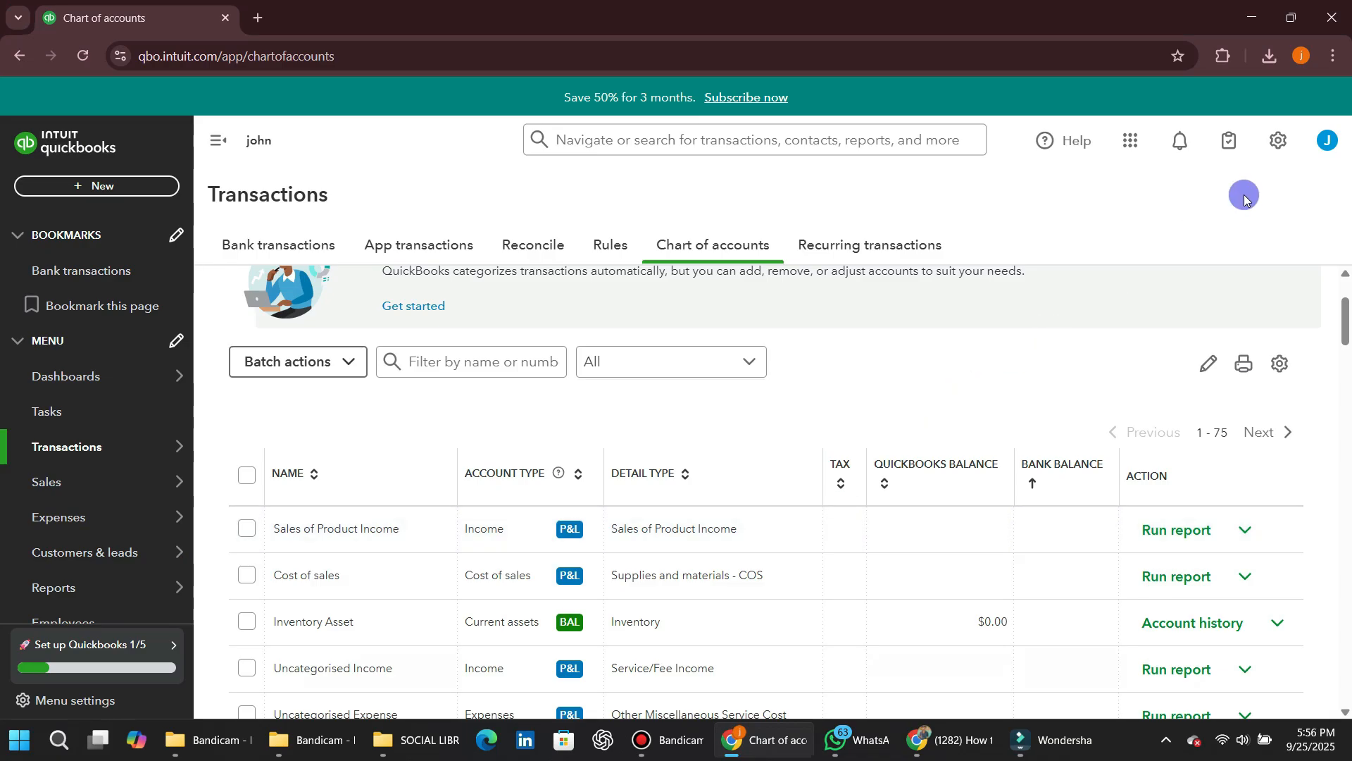
Open the company's chart of accounts and look through the listed accounts.
click(1277, 142)
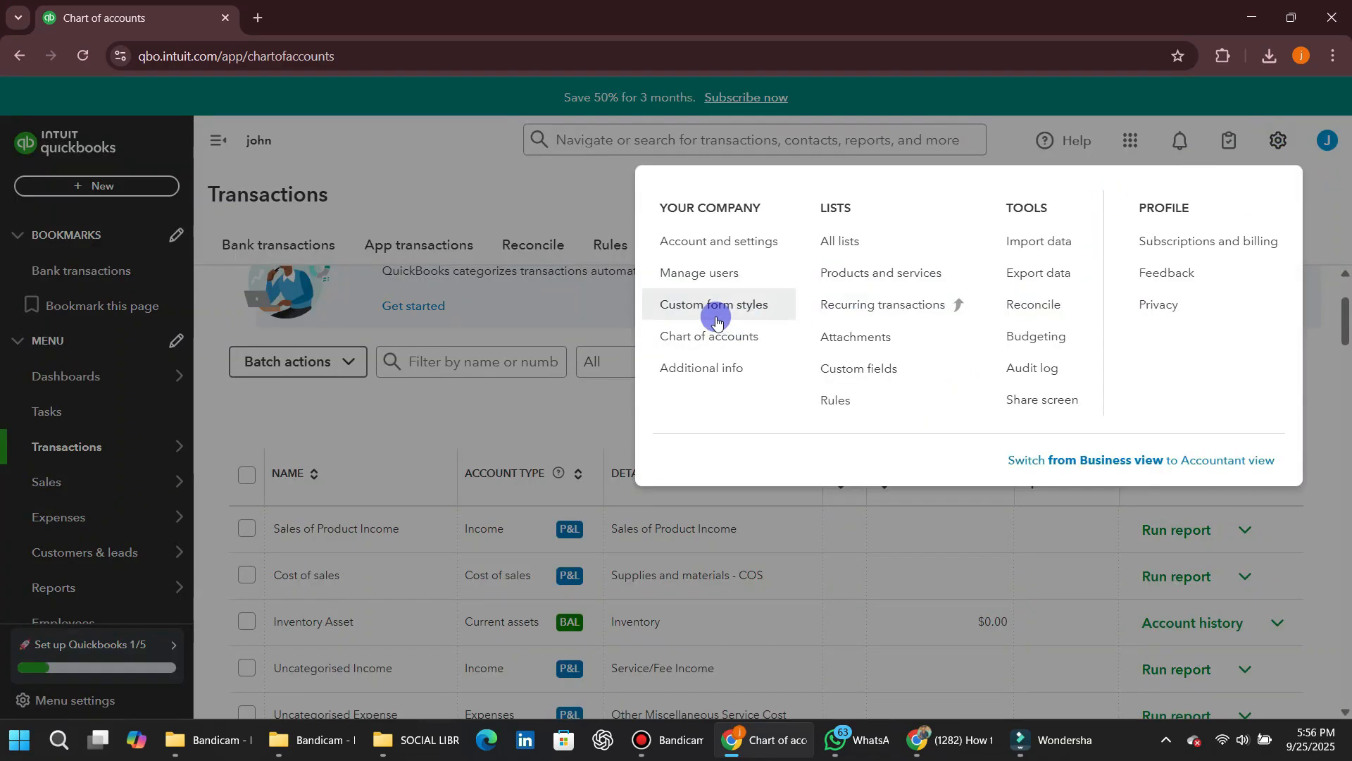
click(760, 342)
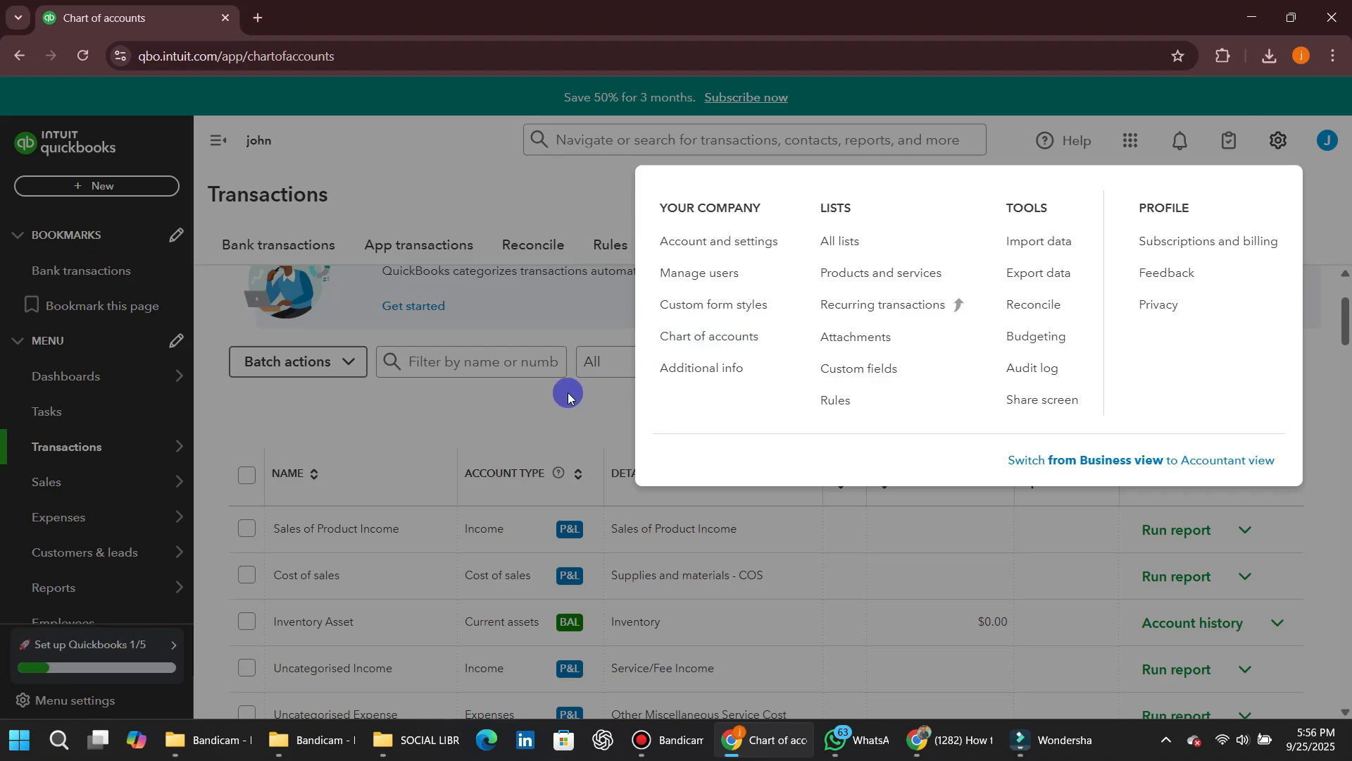
scroll(670, 407, down, 1)
scroll(670, 407, down, 2)
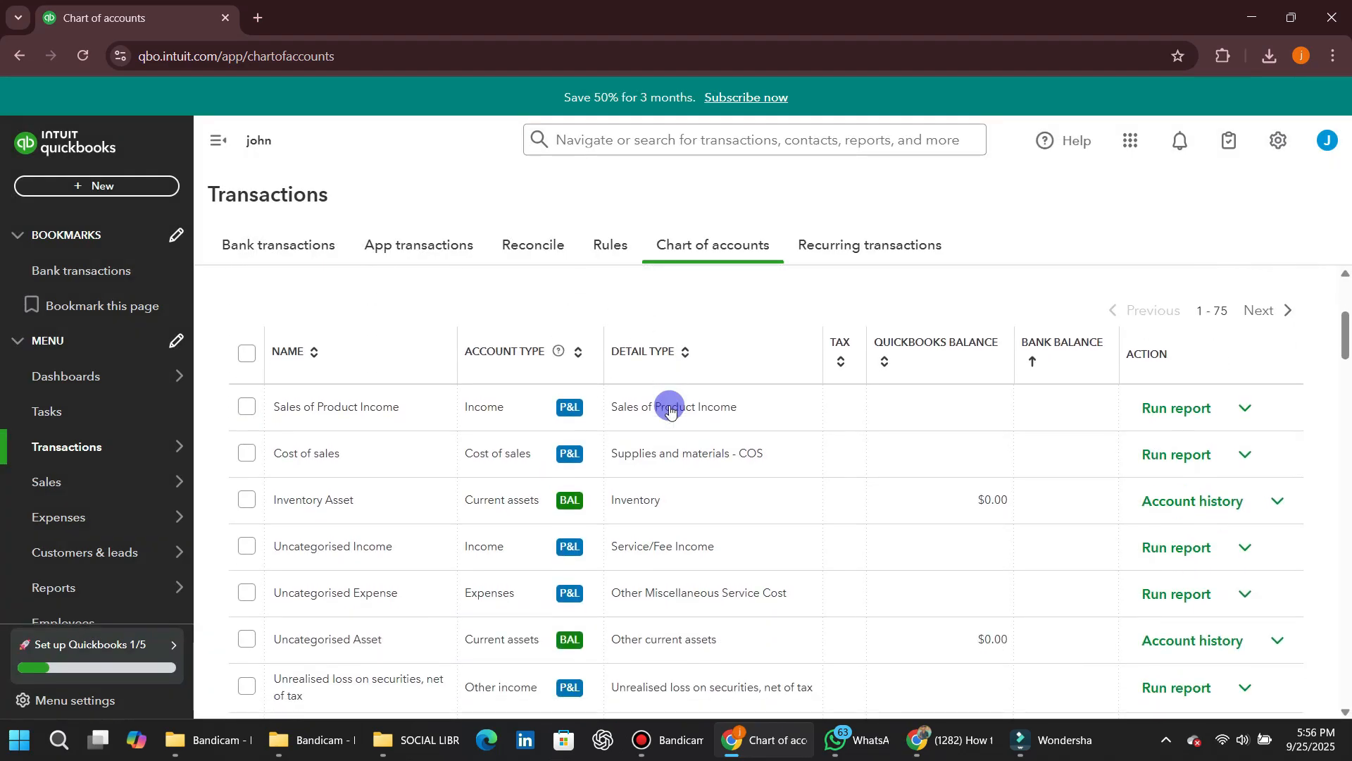
scroll(670, 407, up, 5)
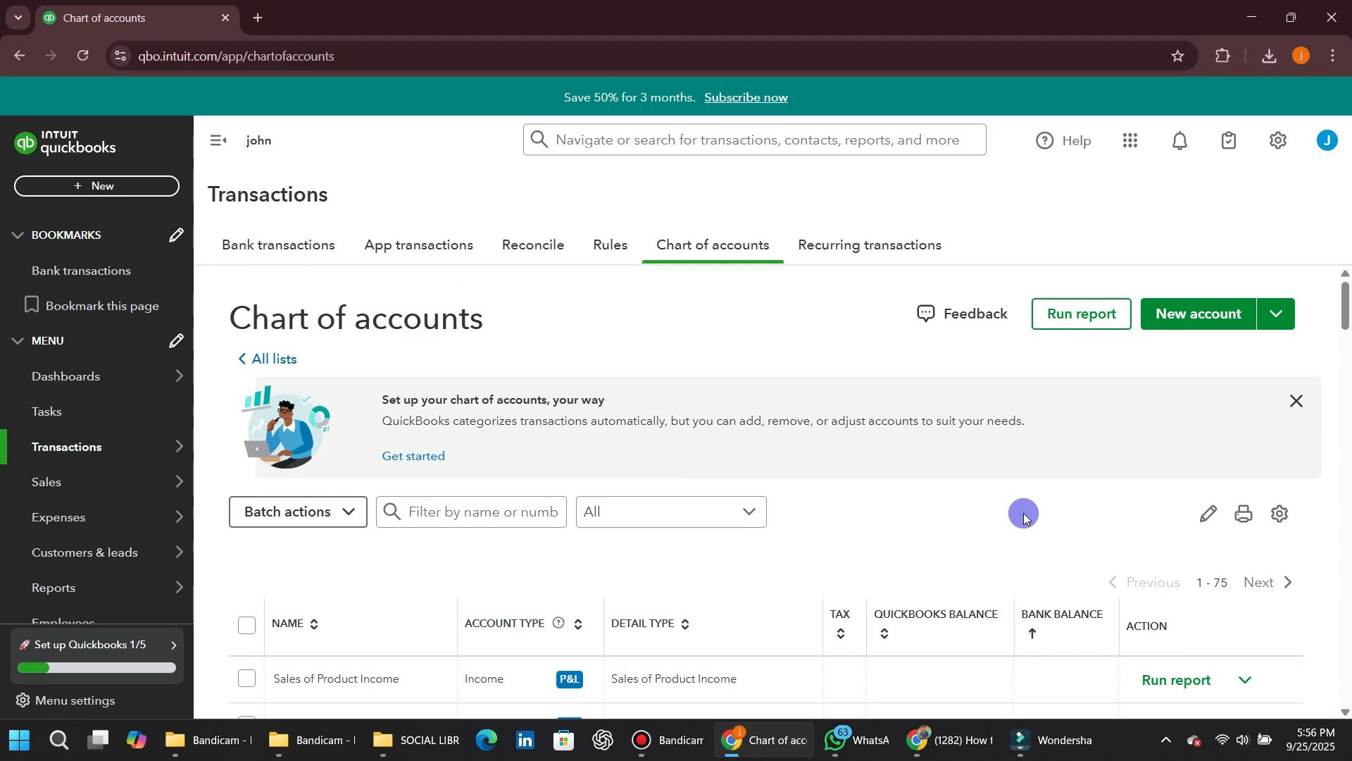
Start a new account with account type Current liabilities and detail type Accrued liabilities.
click(1178, 313)
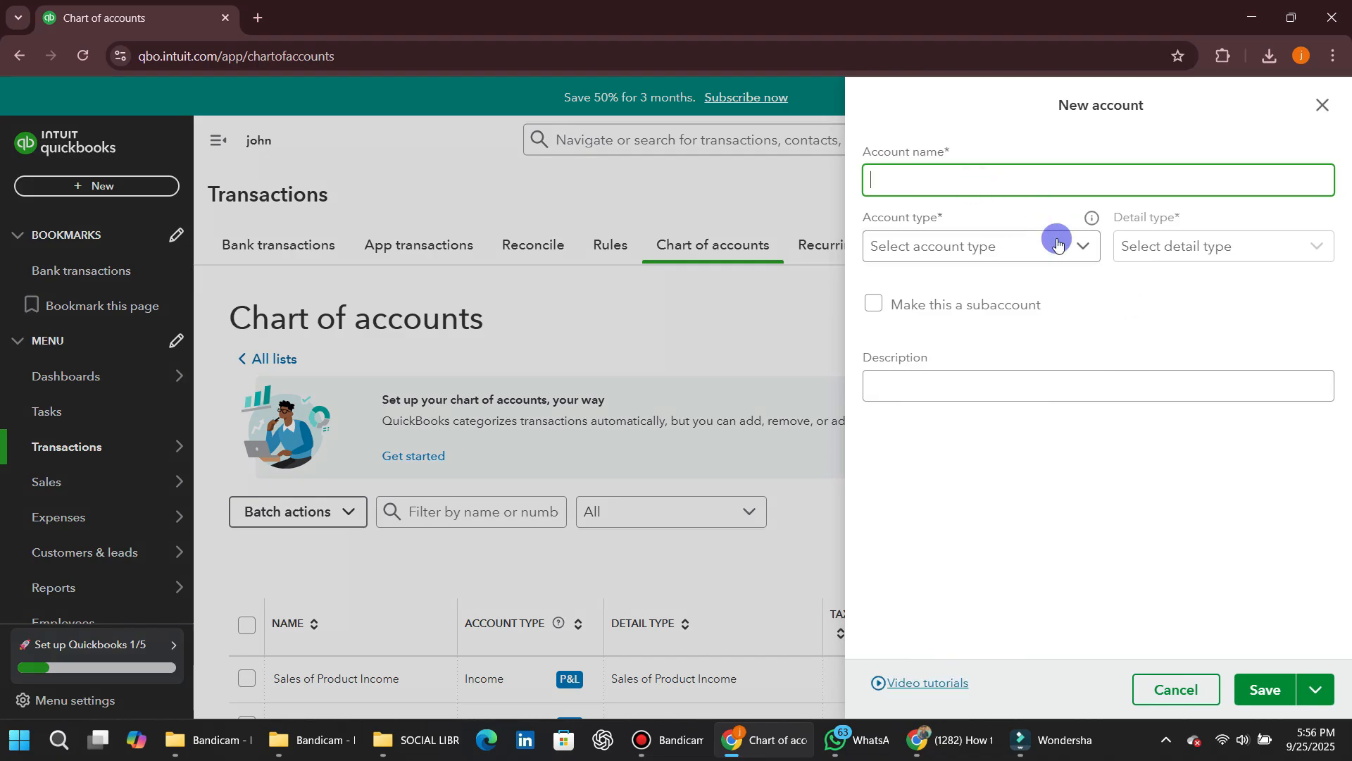
click(1025, 253)
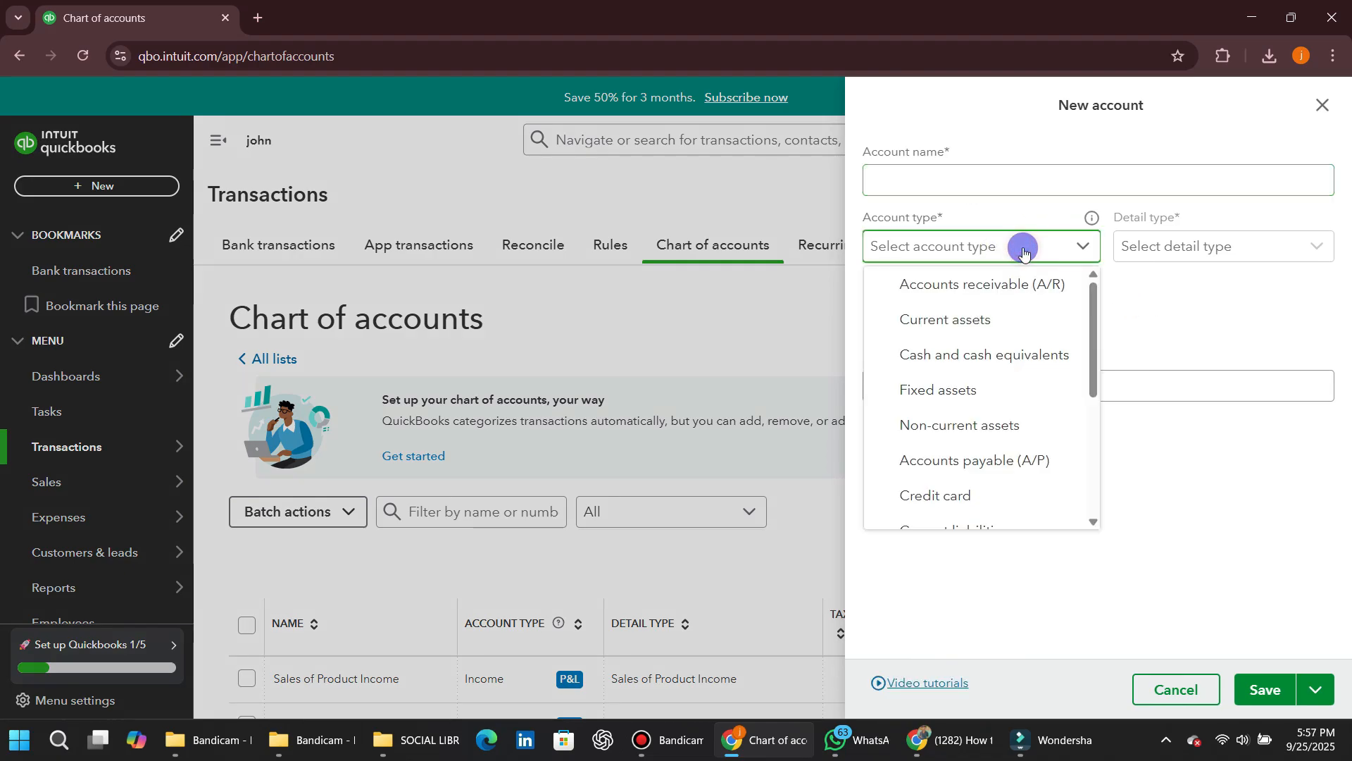
scroll(981, 329, down, 1)
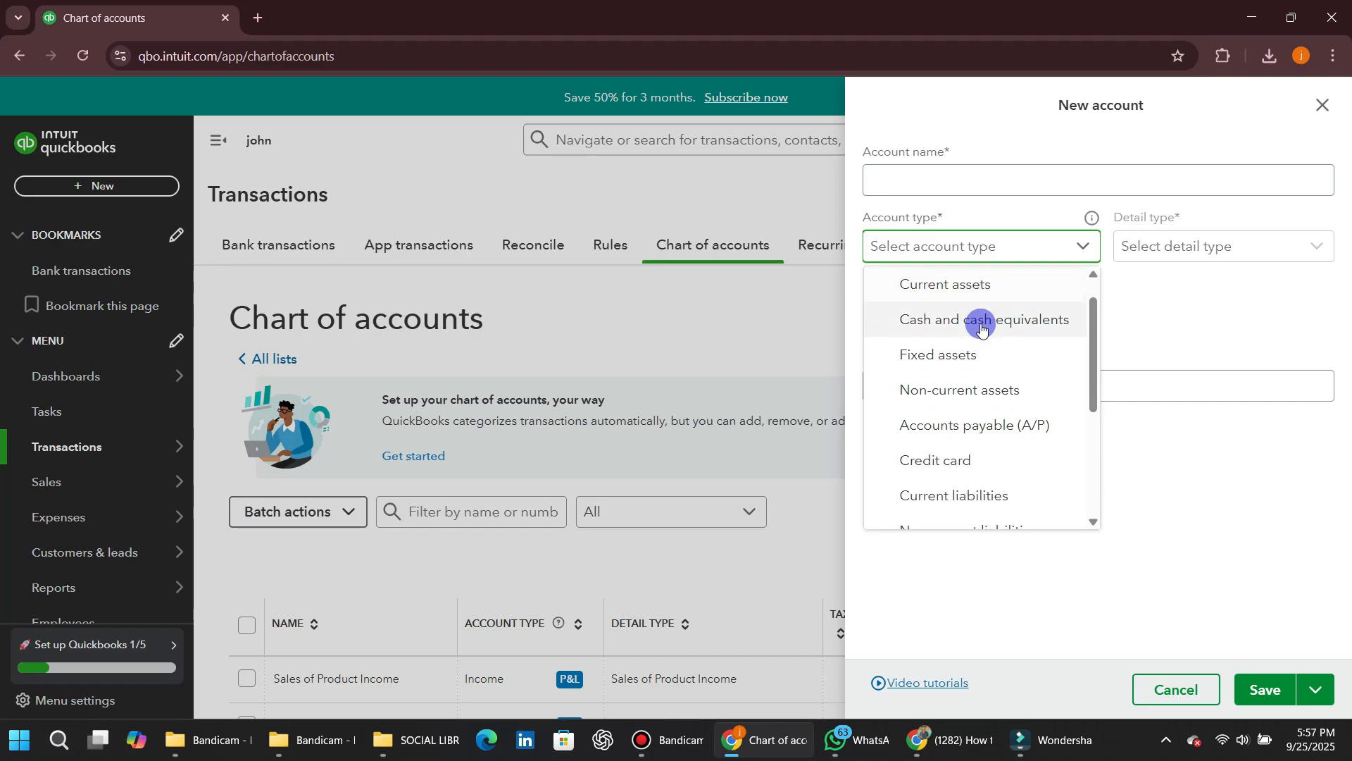
scroll(981, 329, down, 4)
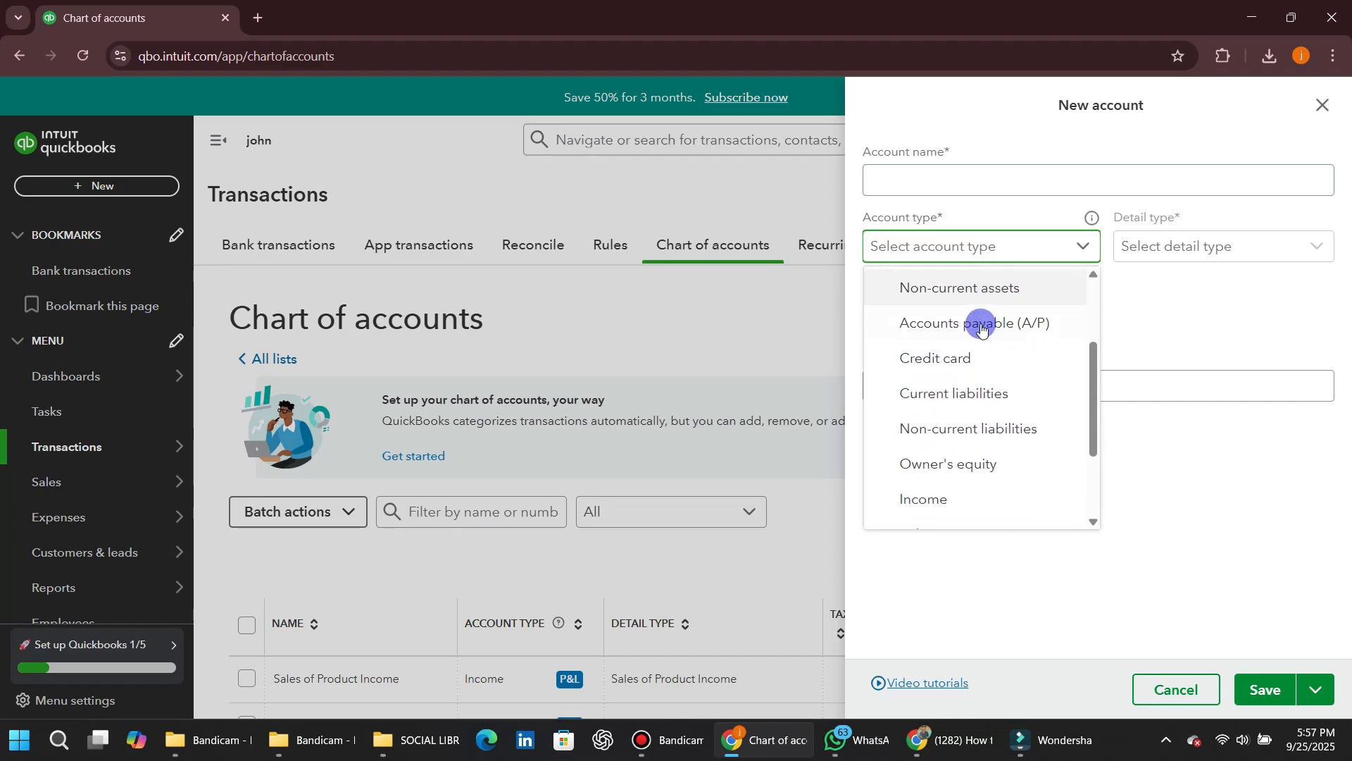
scroll(981, 329, down, 3)
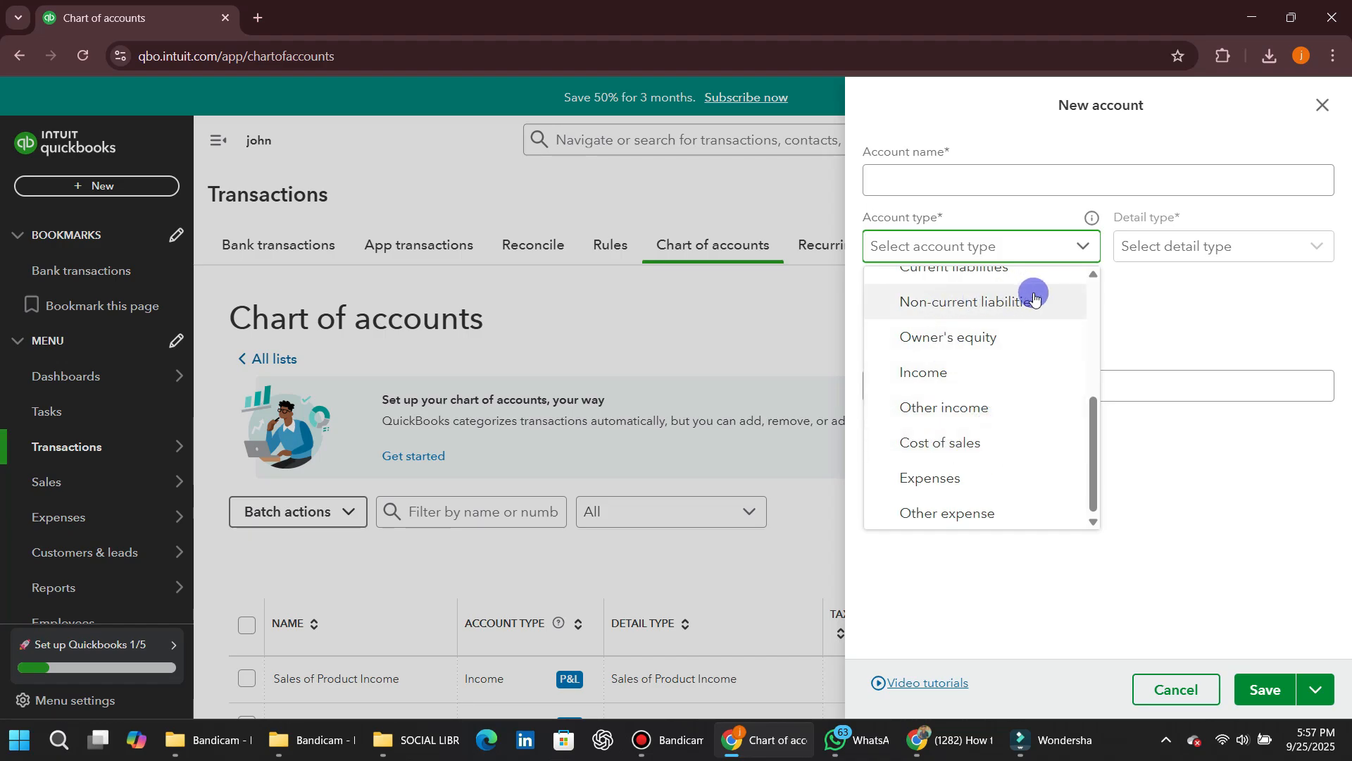
click(1163, 248)
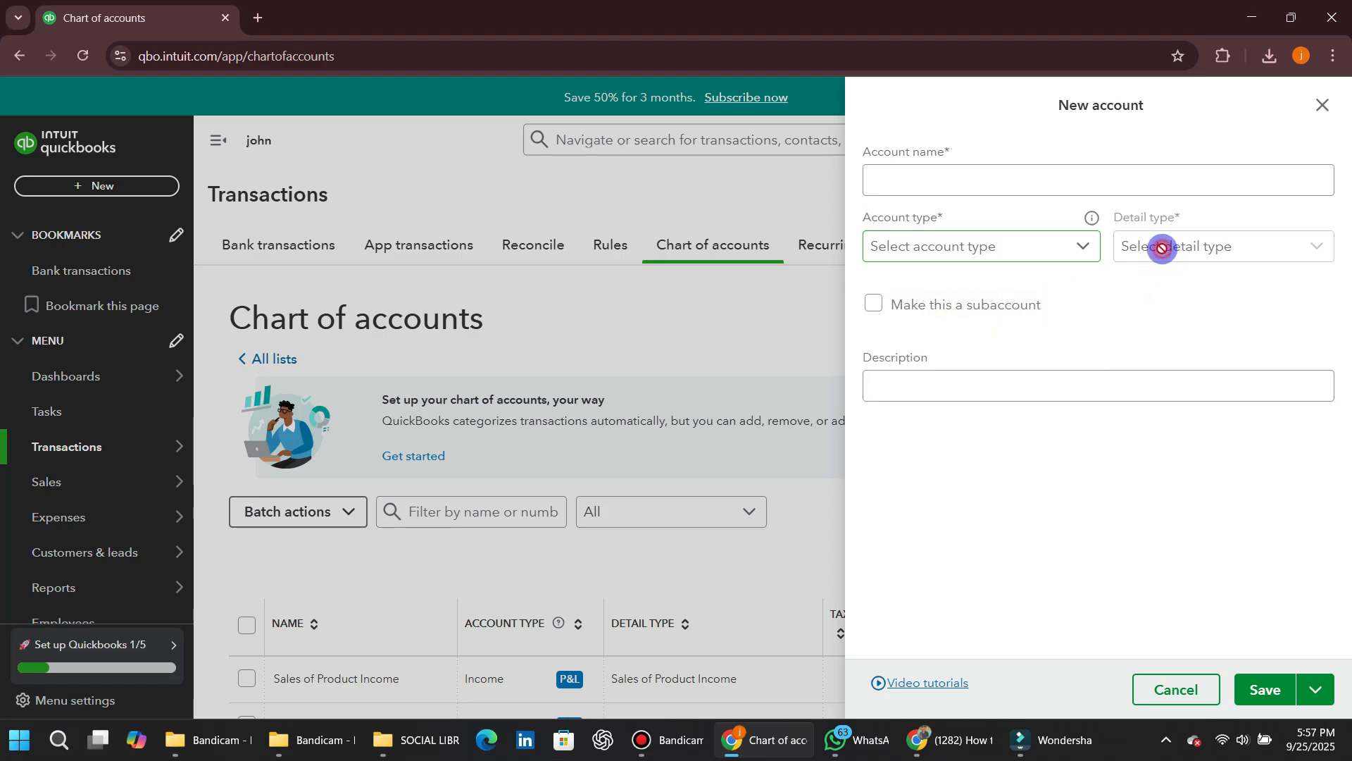
click(1026, 245)
scroll(1001, 356, down, 3)
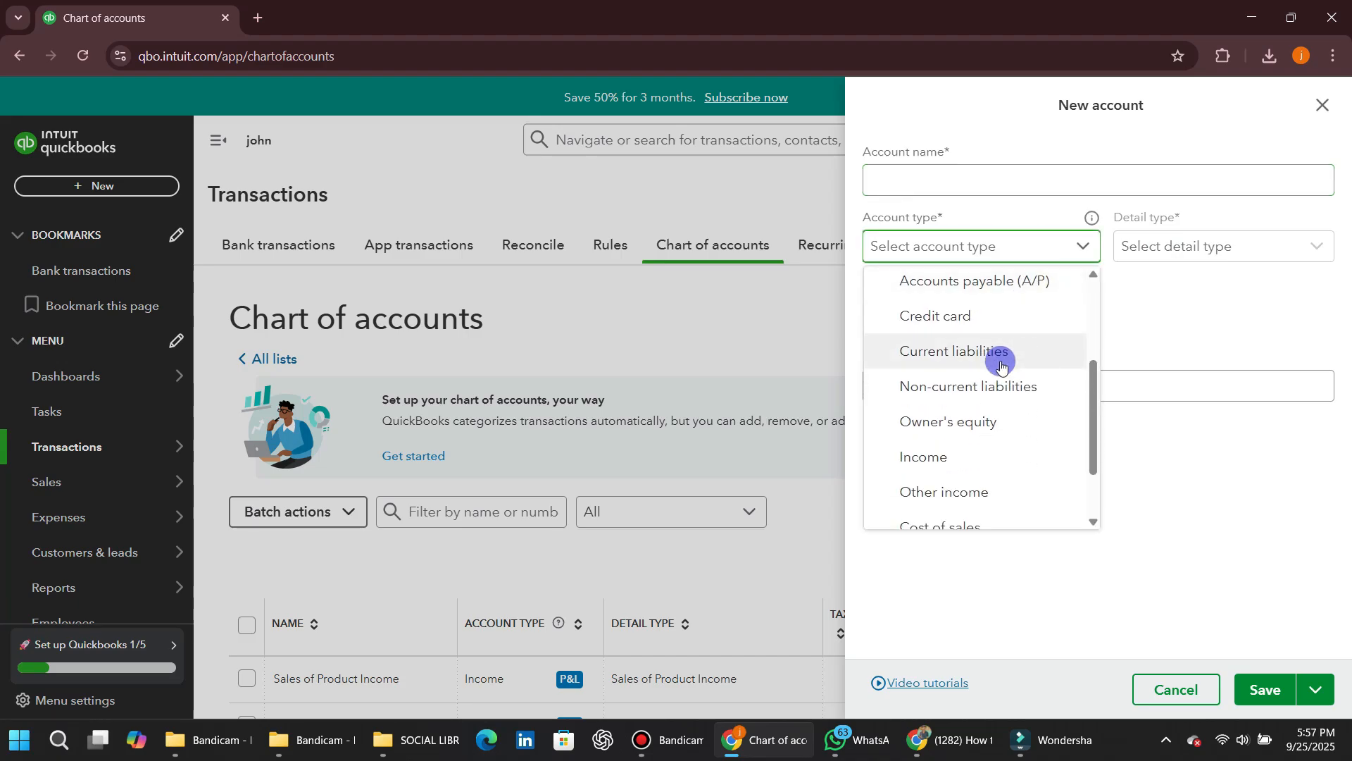
click(945, 357)
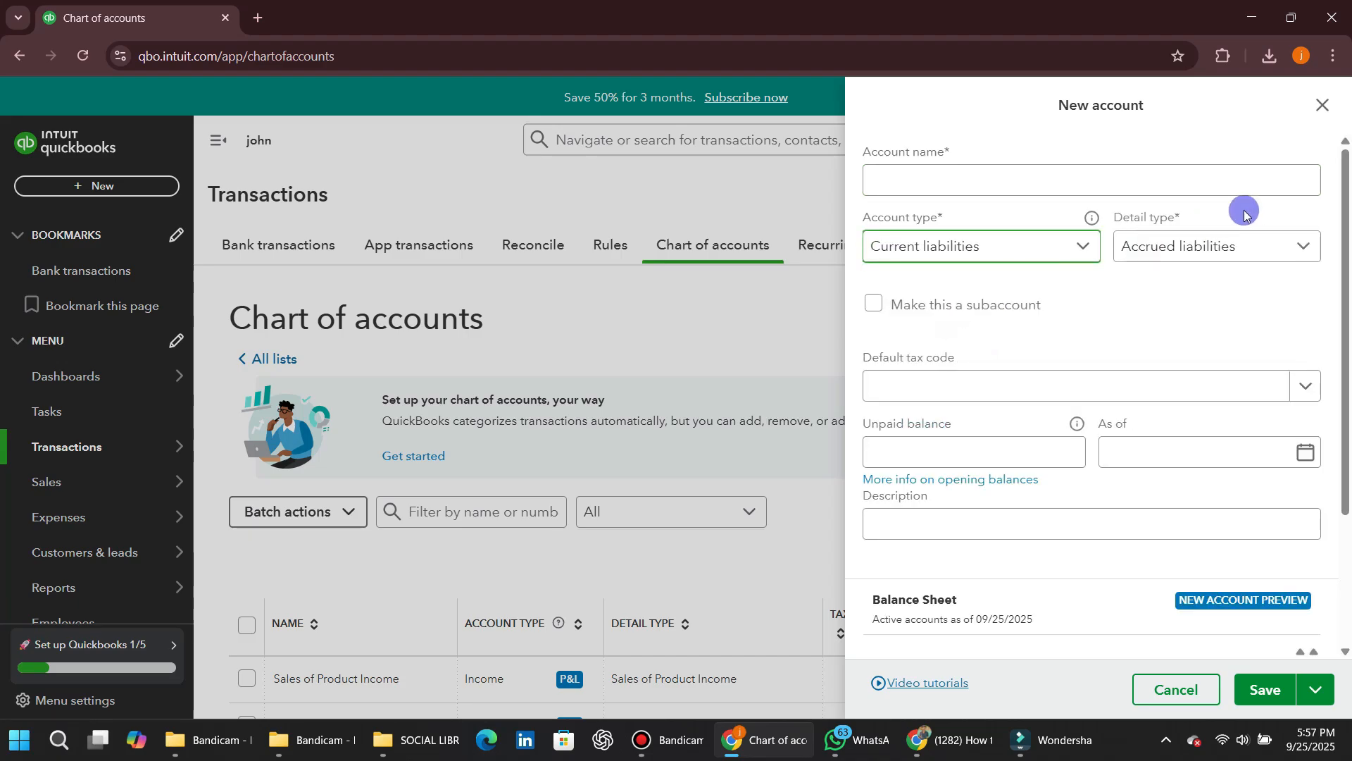
click(1216, 241)
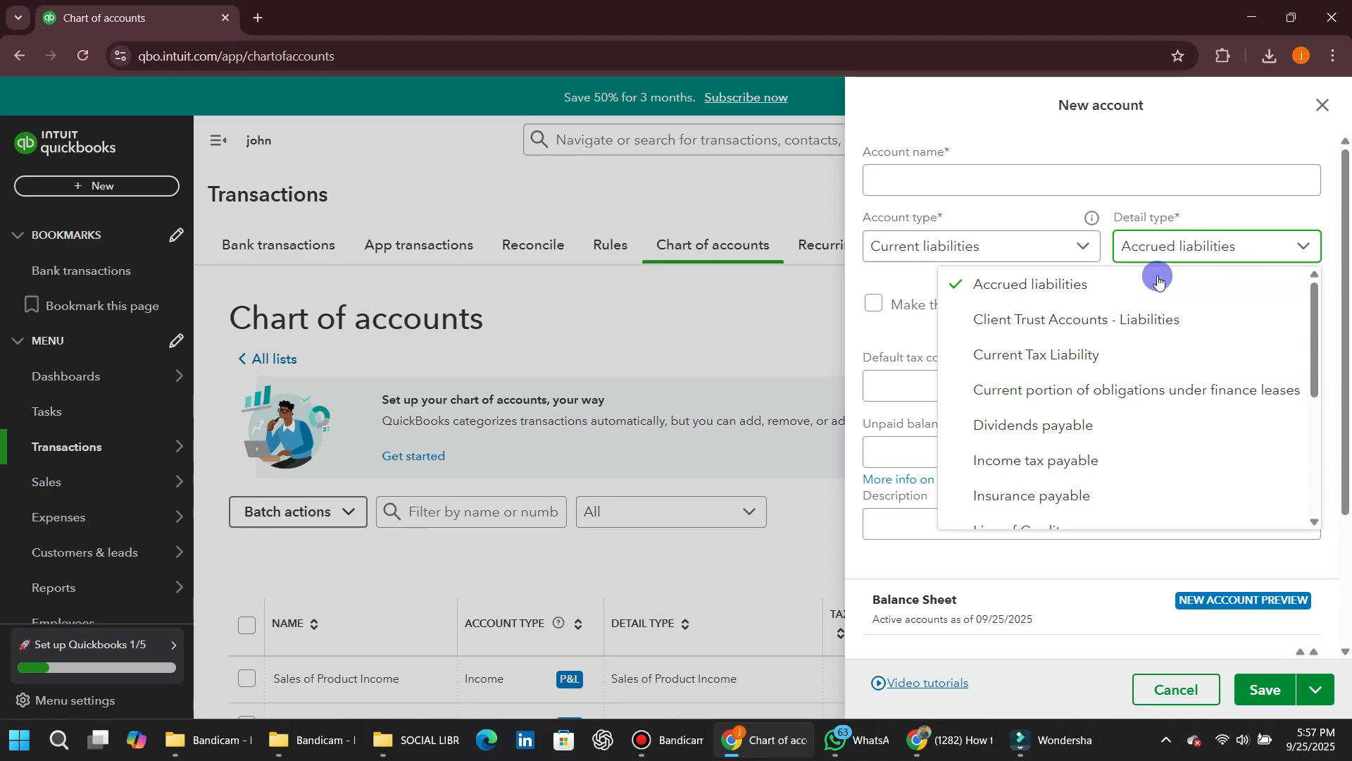
click(1041, 291)
Name the new account OVERDRAFT LIBIALATY, save it and look through the chart of accounts.
click(973, 181)
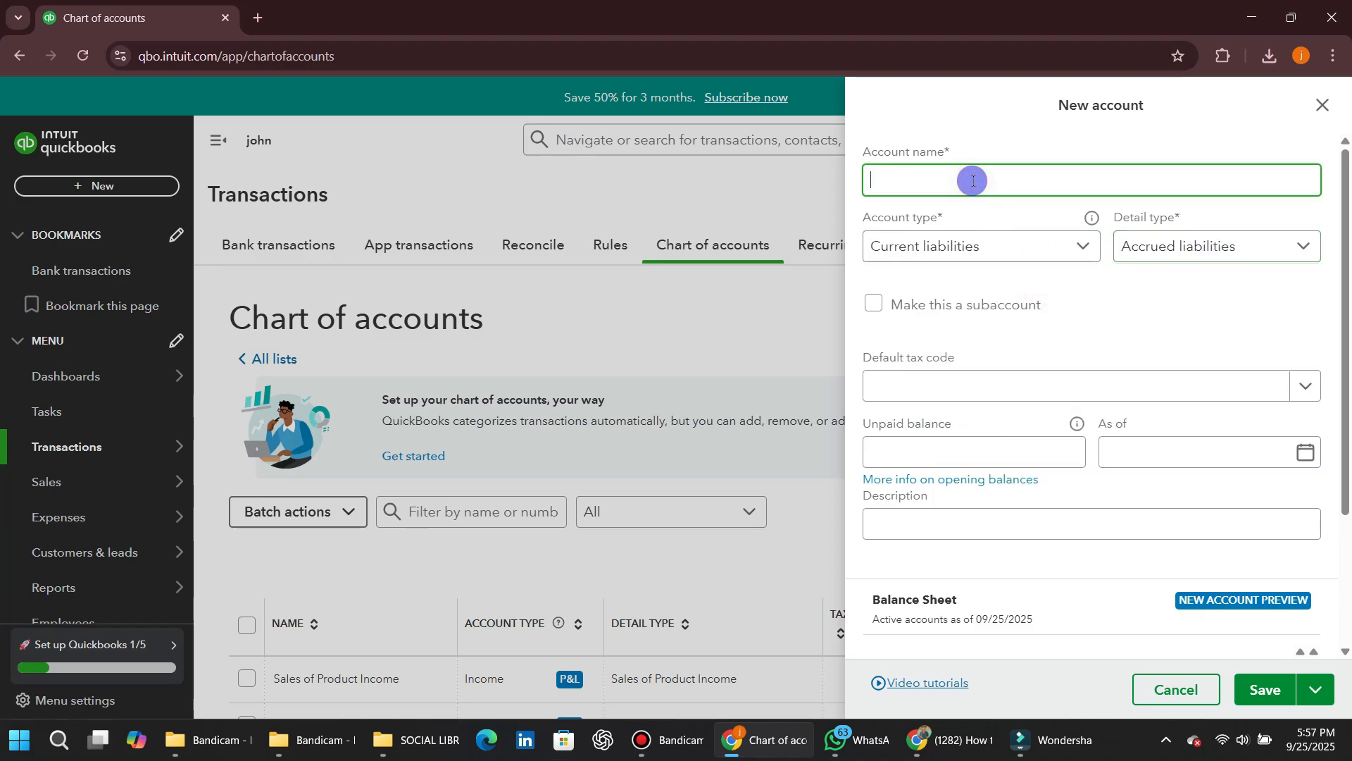
text(OVERDRAFT LIBIALATY)
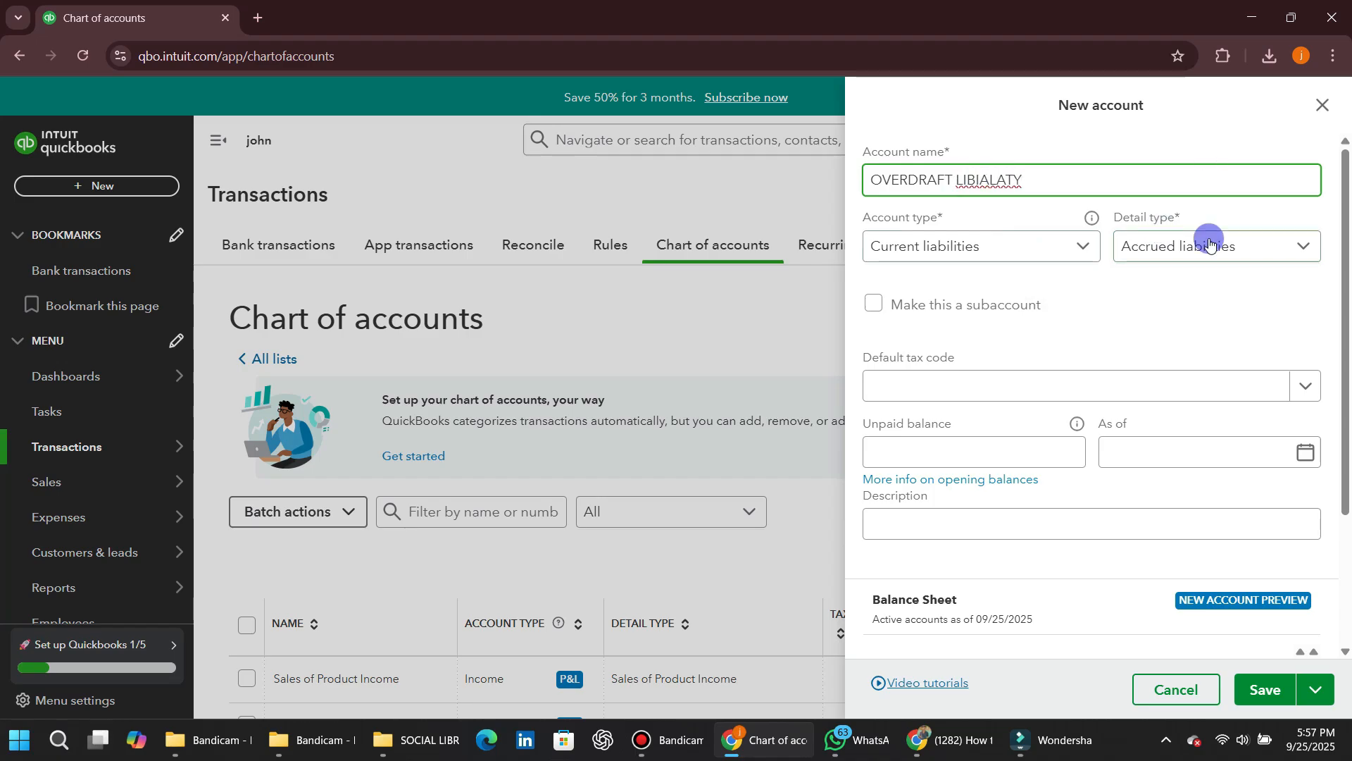
click(1124, 282)
scroll(1127, 283, down, 2)
scroll(1123, 365, down, 2)
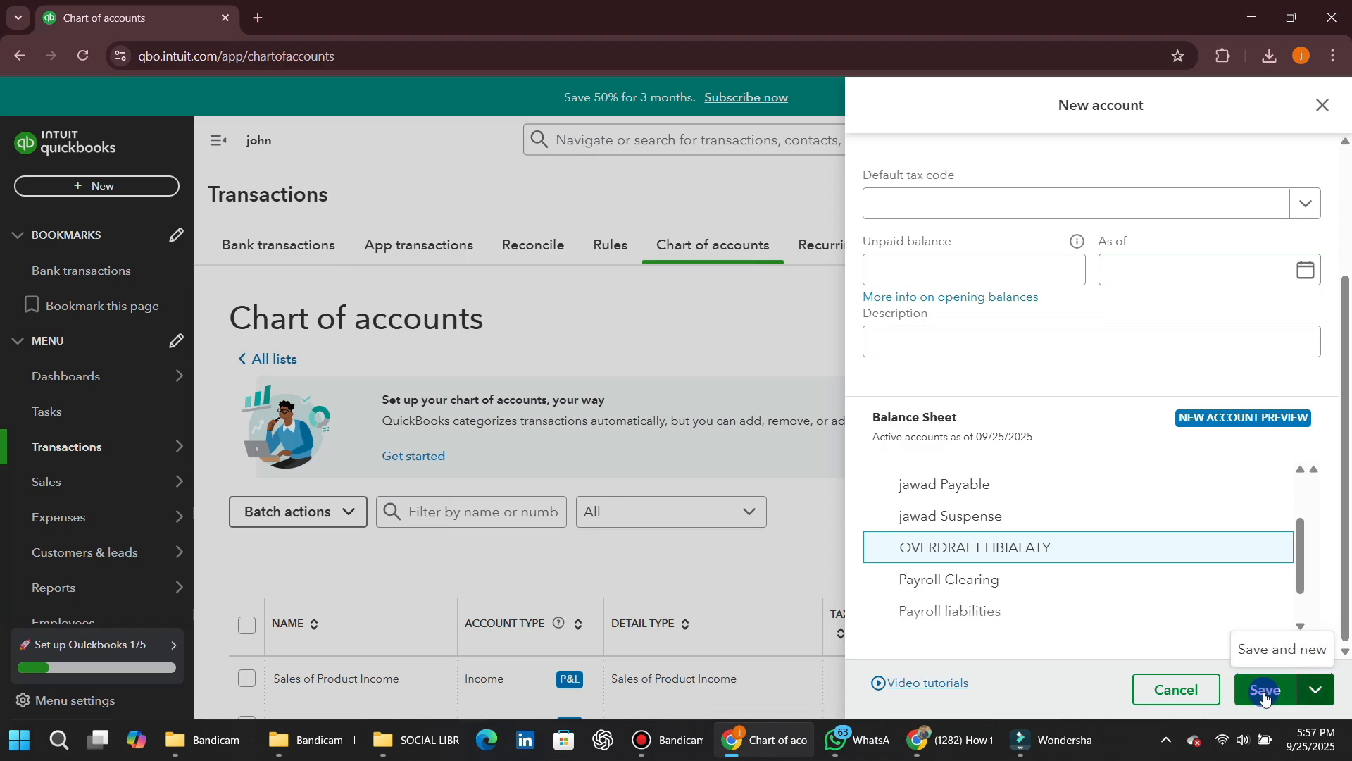
click(1268, 687)
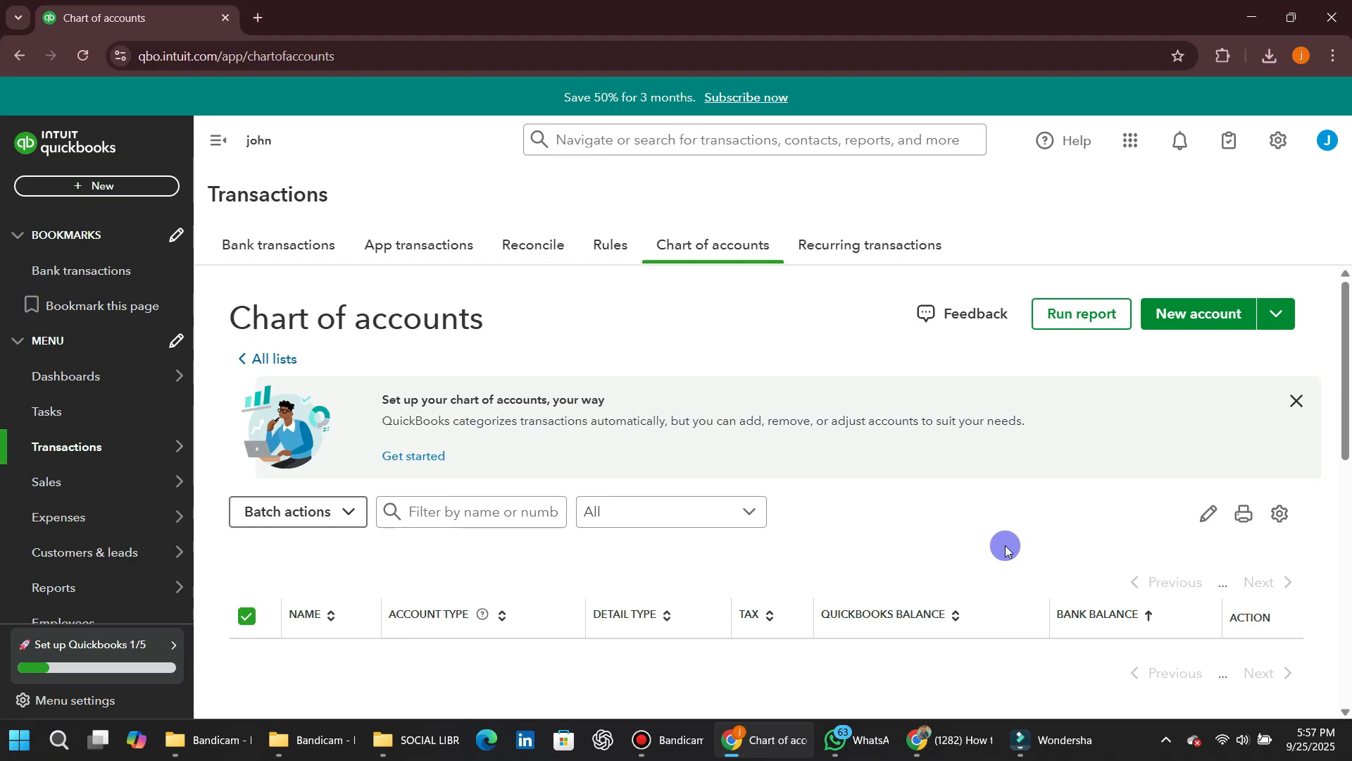
scroll(1006, 549, down, 2)
scroll(1006, 549, down, 4)
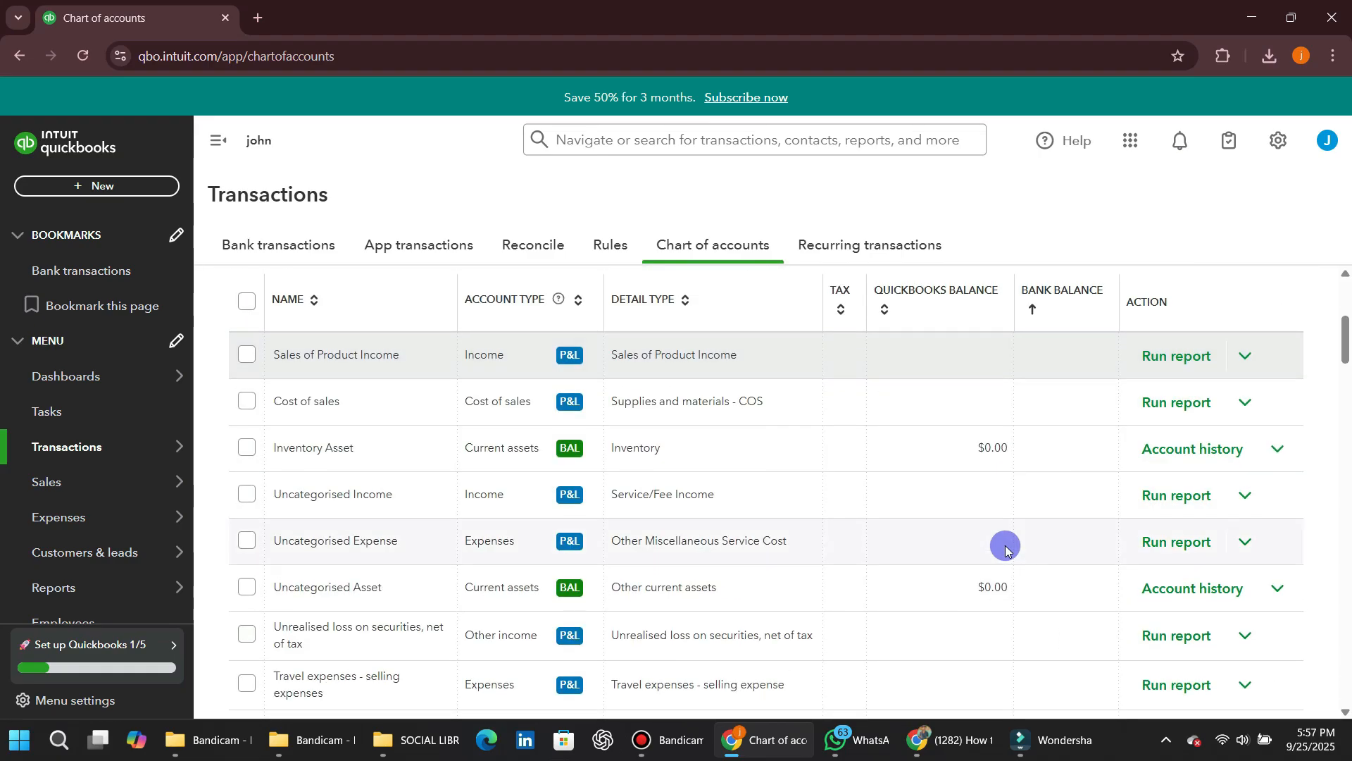
Look through the chart of accounts, checking the listed account names, account types and detail types.
scroll(1006, 549, up, 6)
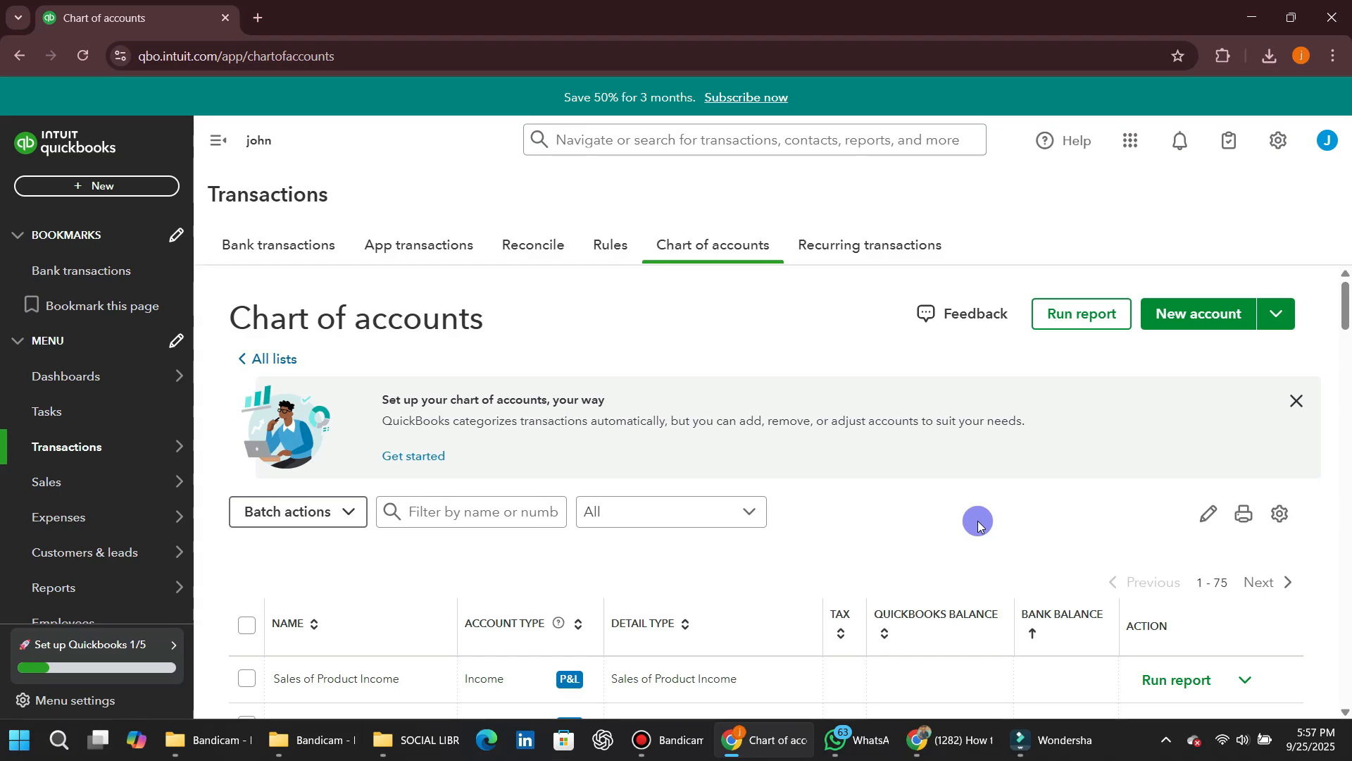
scroll(979, 522, down, 6)
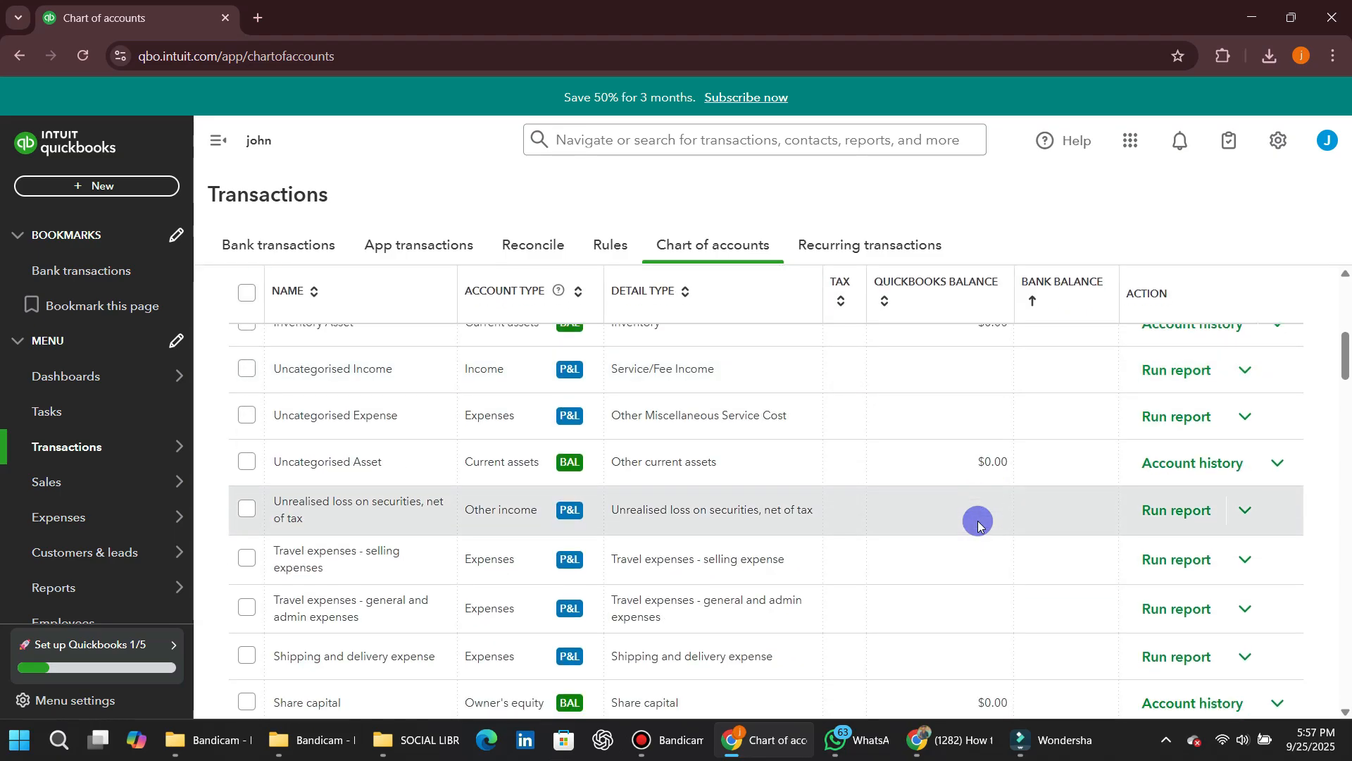
scroll(980, 523, down, 9)
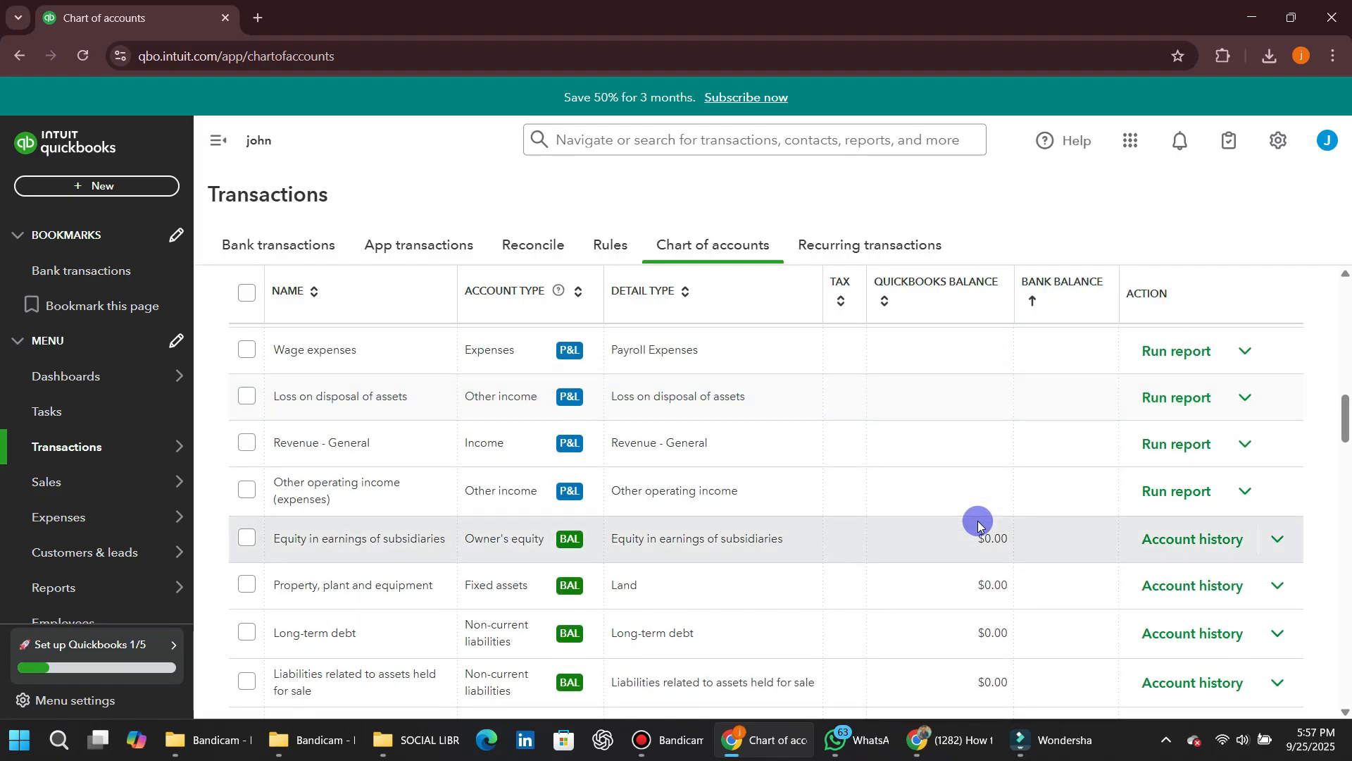
scroll(979, 522, down, 12)
scroll(980, 523, up, 15)
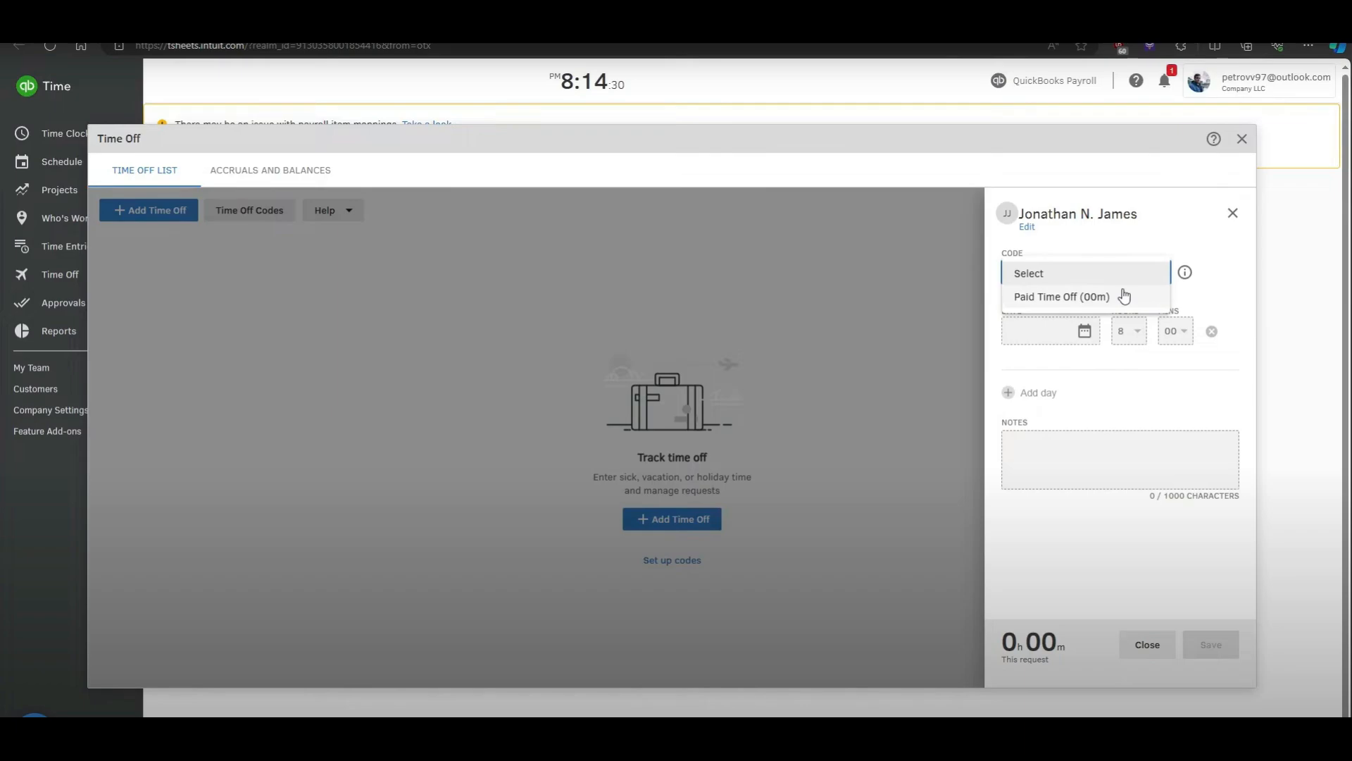
In QuickBooks Time, choose Paid Time Off as the code for the employee's time-off request.
click(1124, 295)
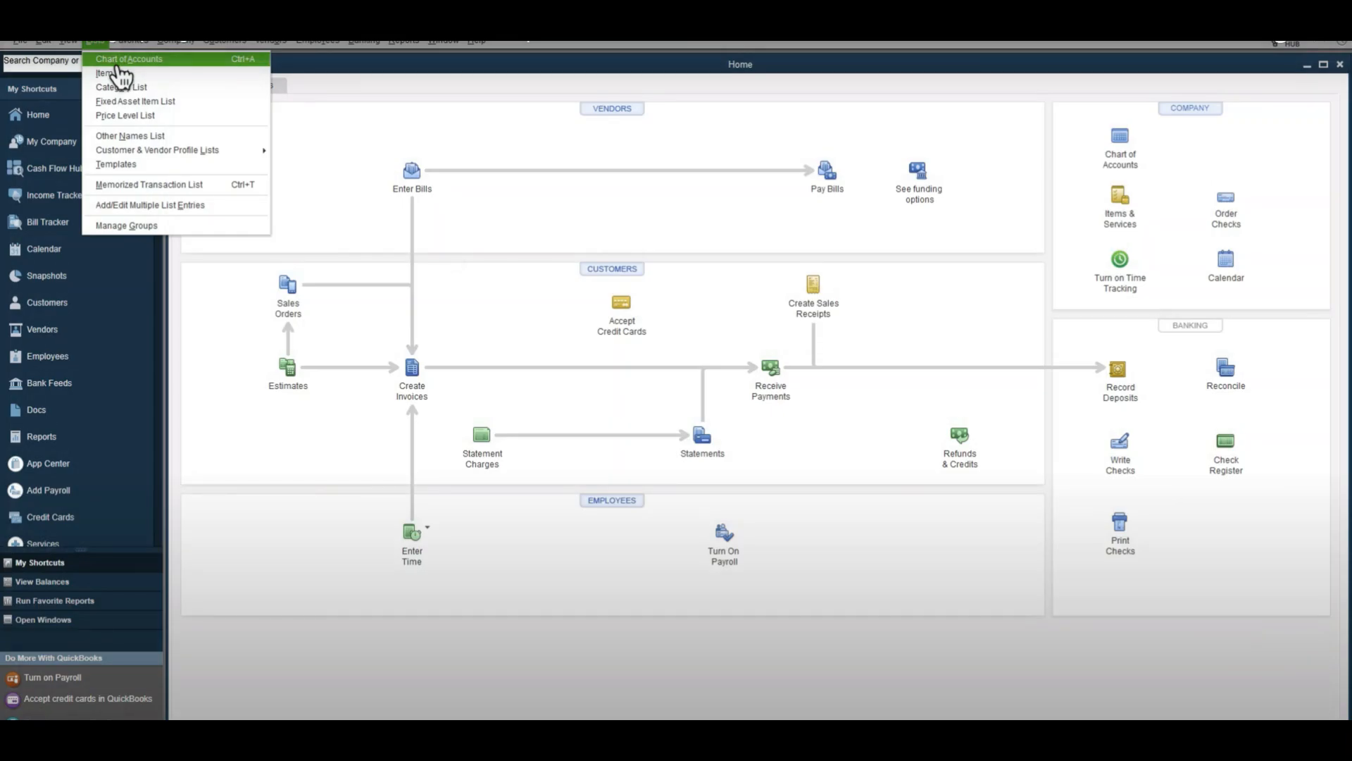
In QuickBooks Desktop, open the Chart of Accounts and open the Advance Customer Payments account for editing.
click(119, 62)
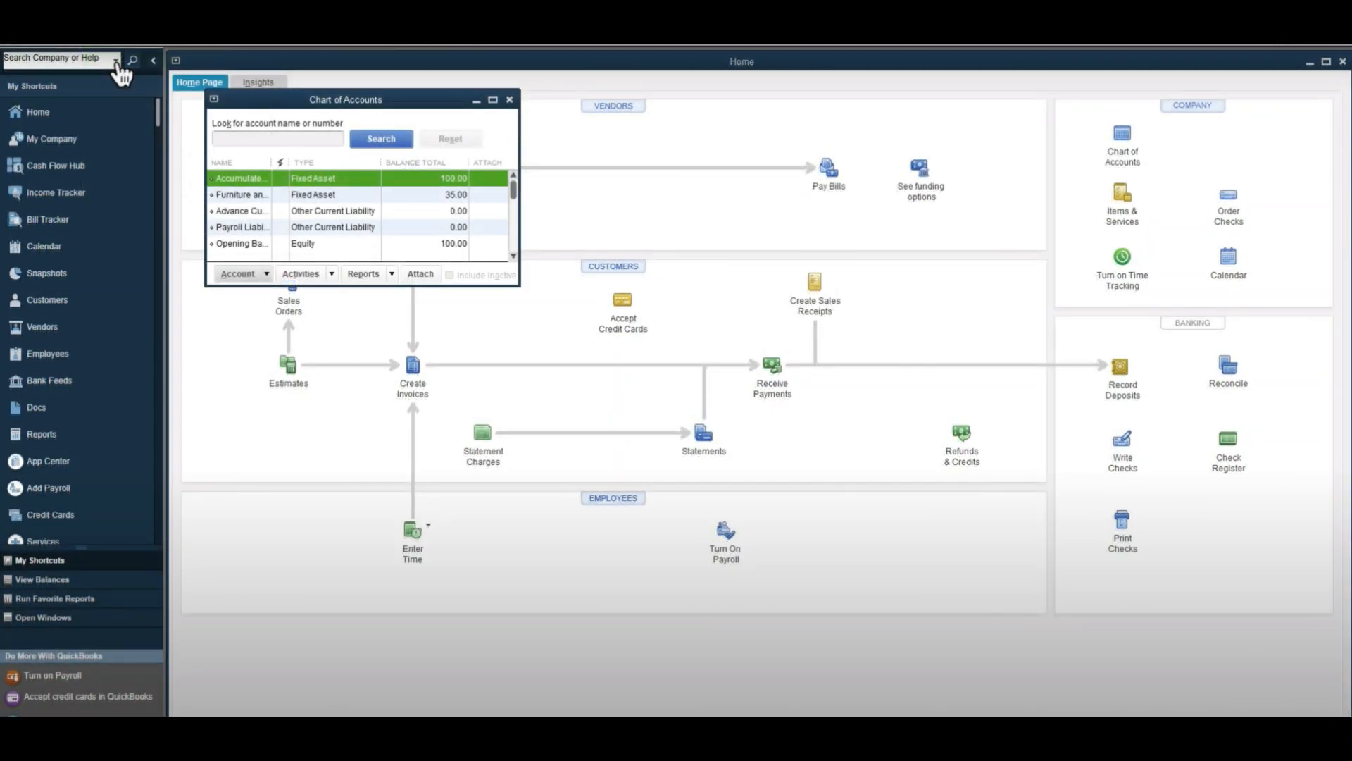
right_click(321, 212)
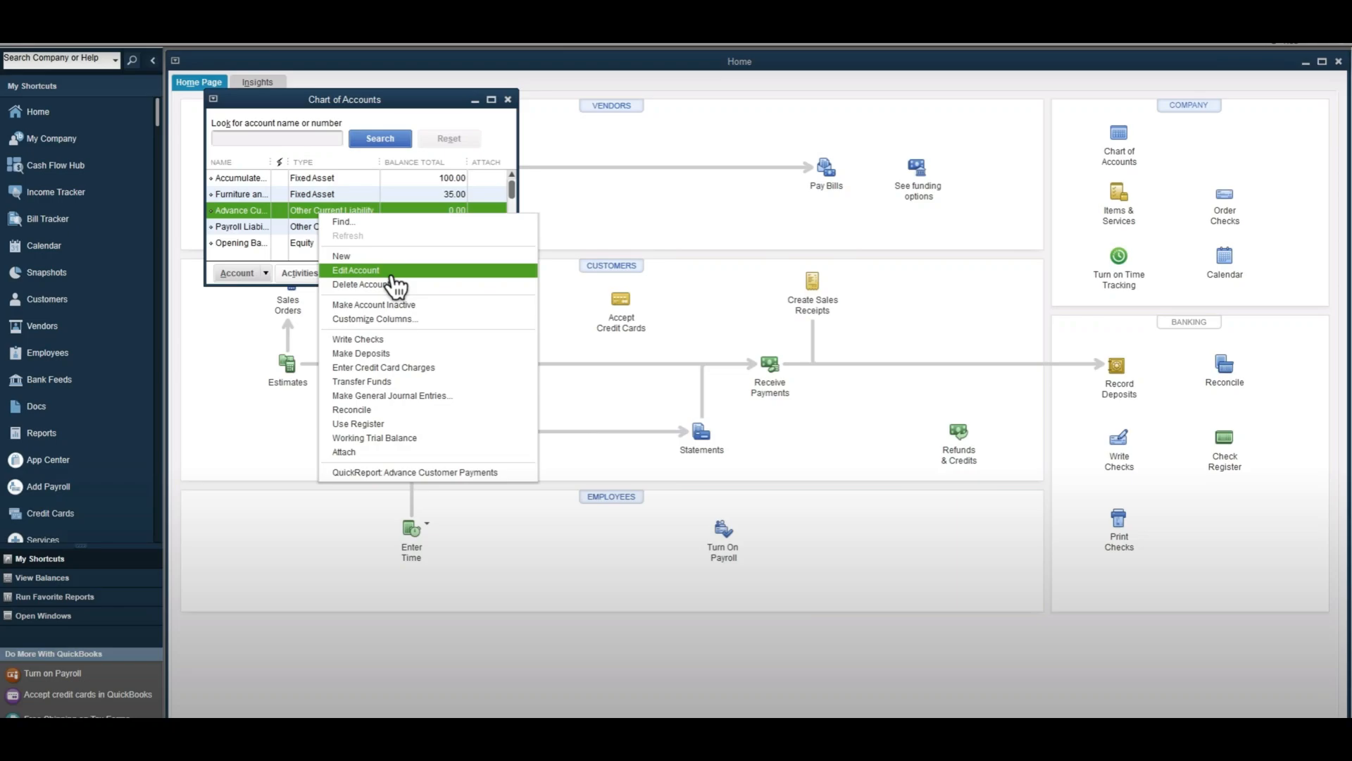
click(397, 282)
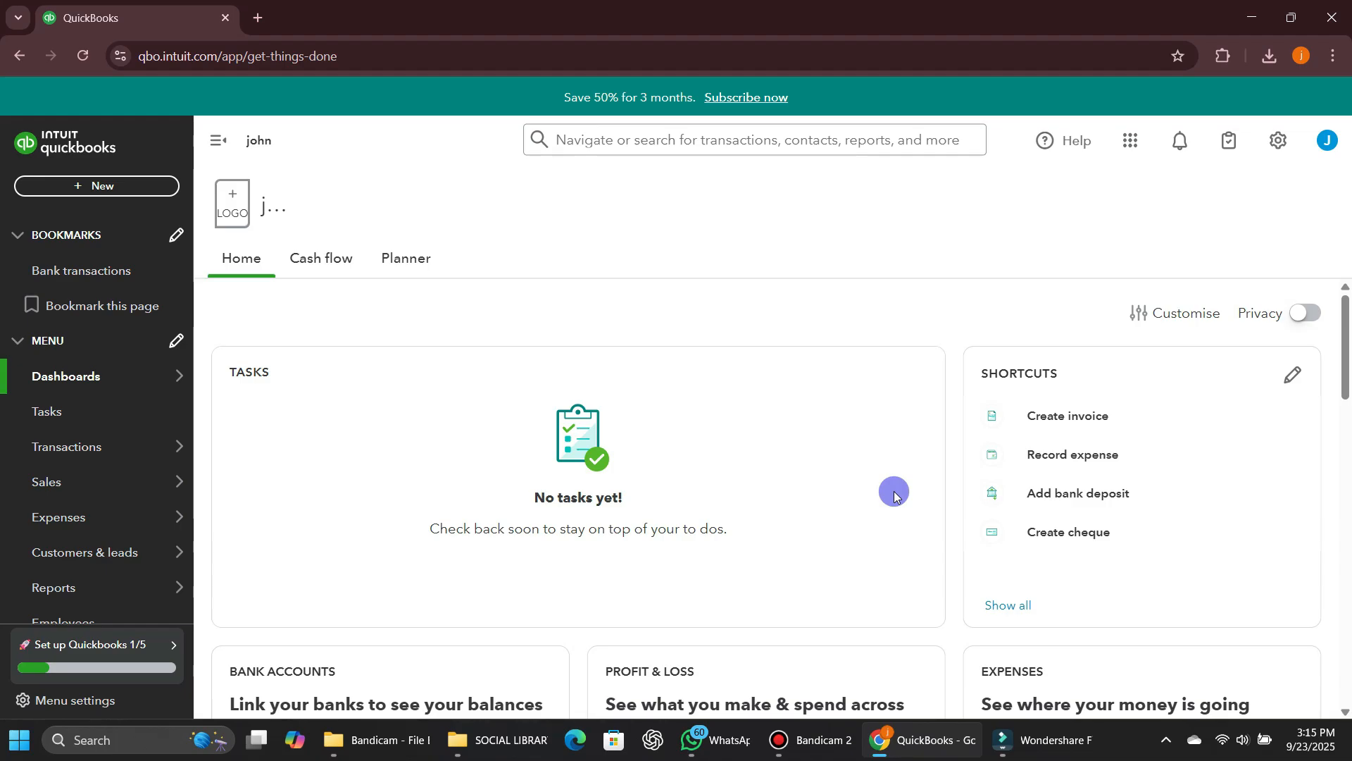
In QuickBooks Online, open the custom form styles and start a new Invoice style.
click(1276, 159)
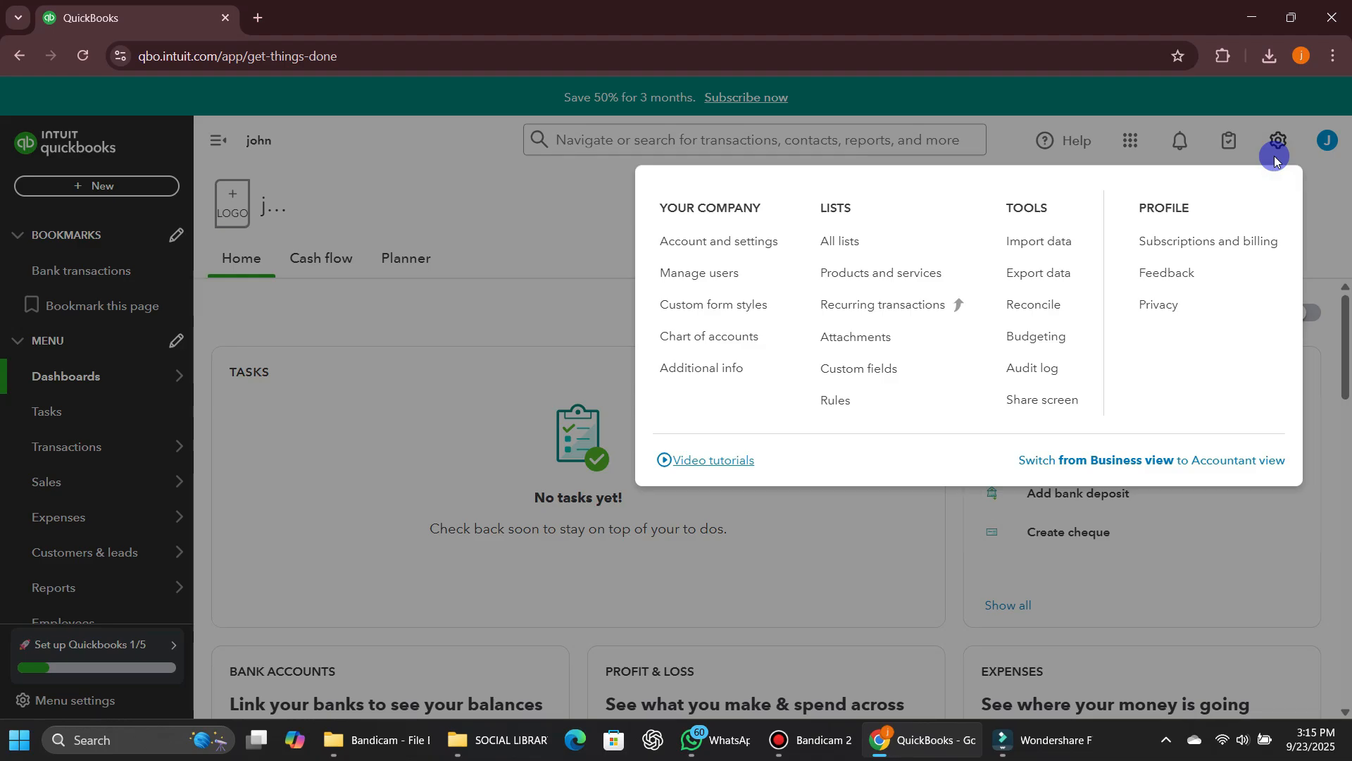
click(748, 305)
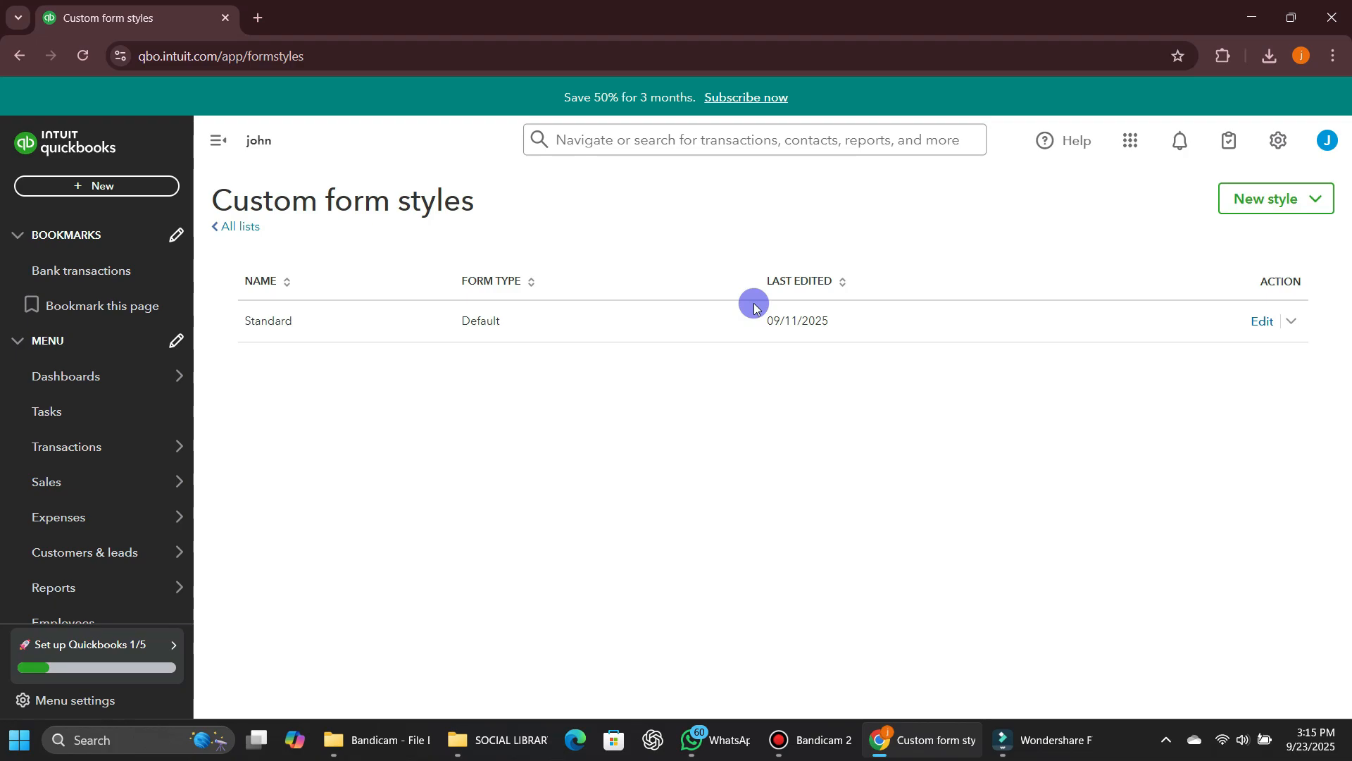
click(1256, 200)
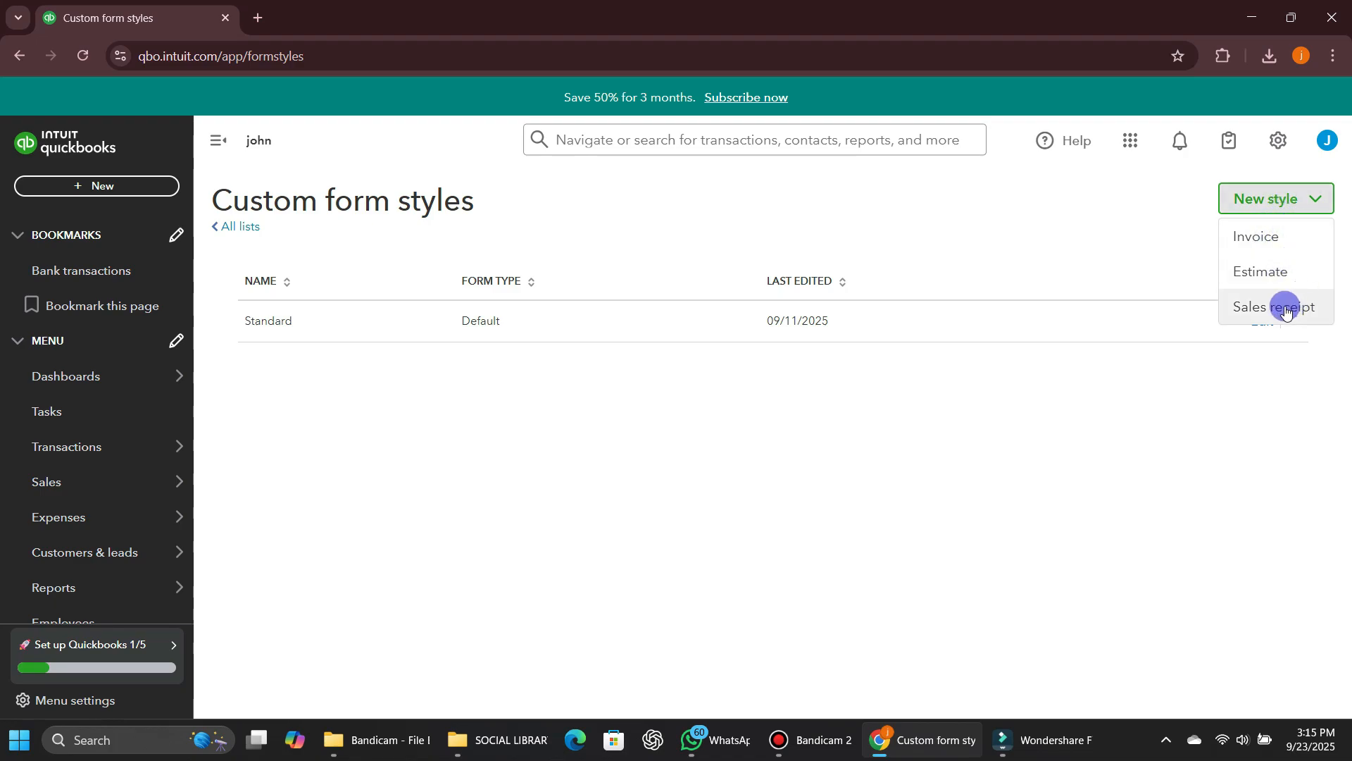
click(1272, 248)
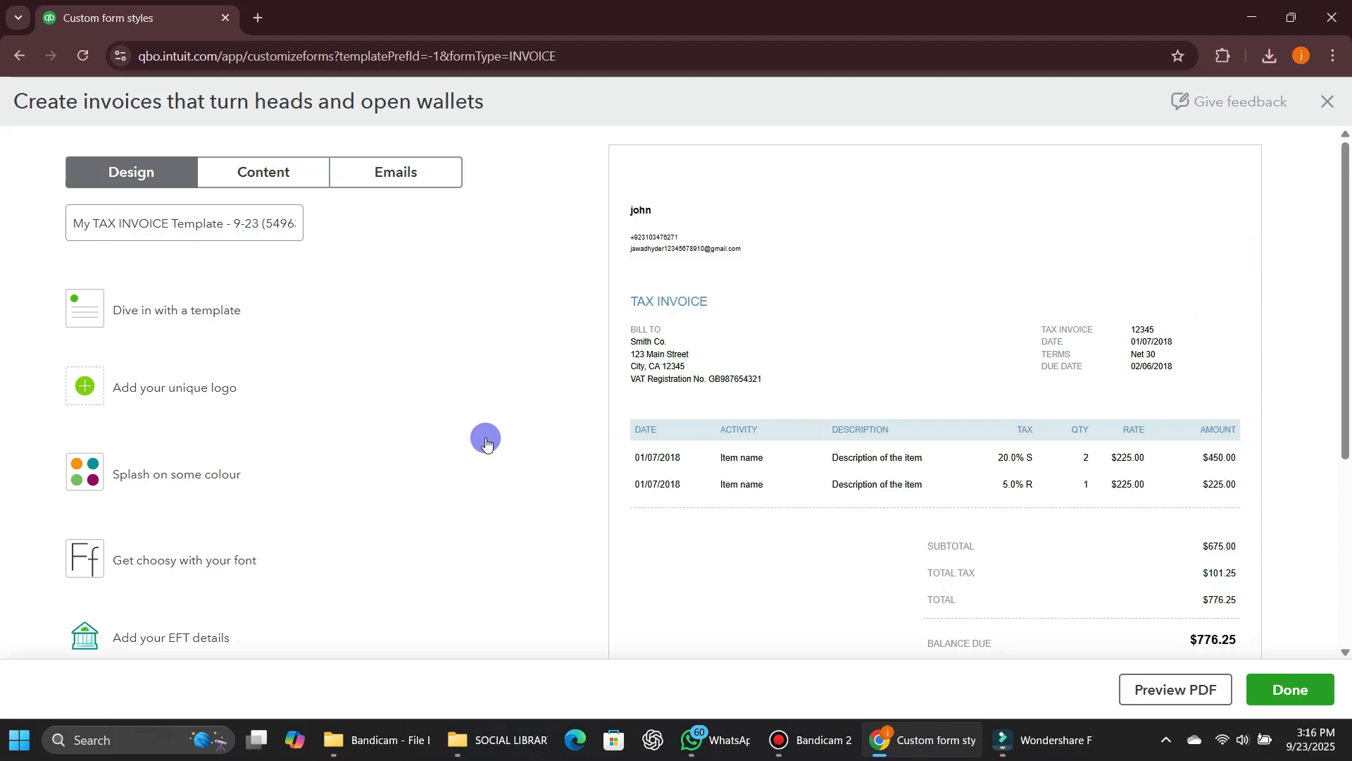
Look over the design options of the tax invoice template and finish the template.
scroll(247, 498, down, 1)
scroll(247, 499, down, 3)
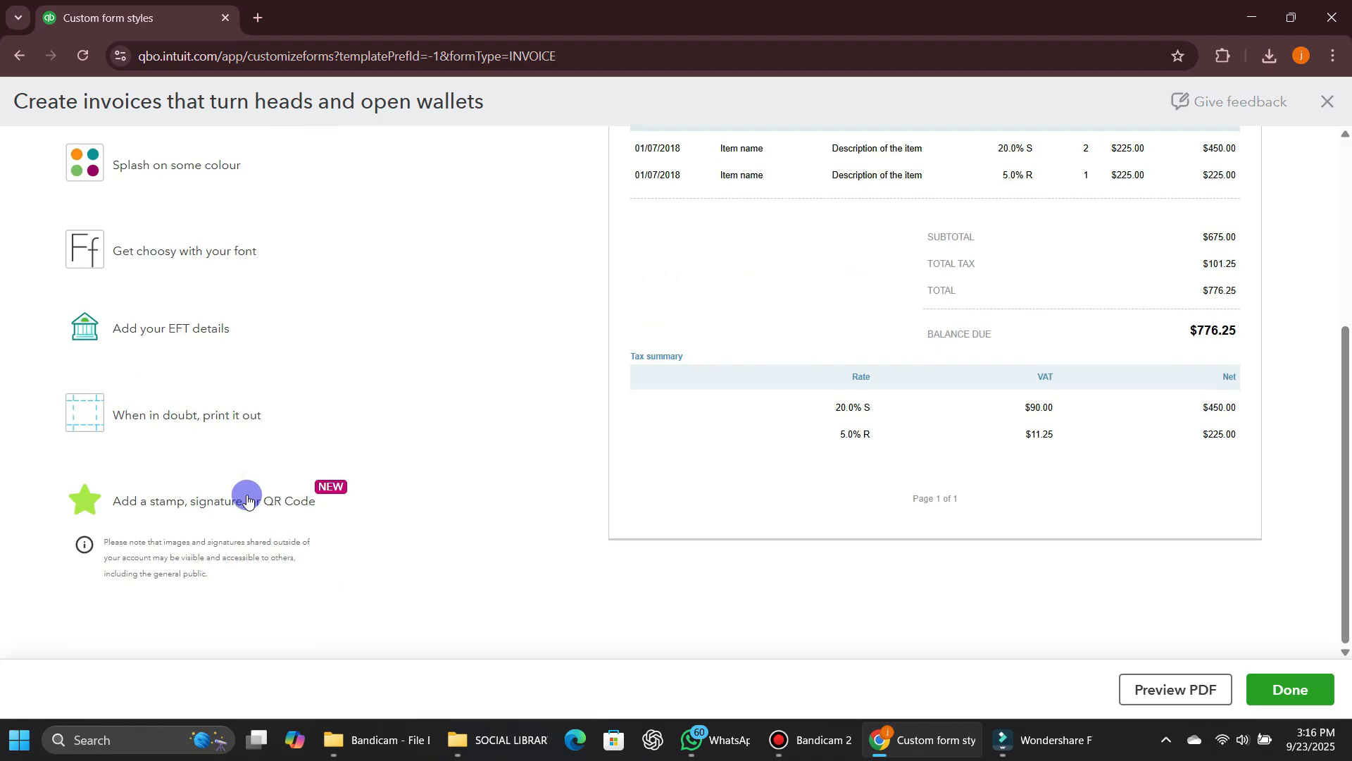
scroll(247, 499, up, 4)
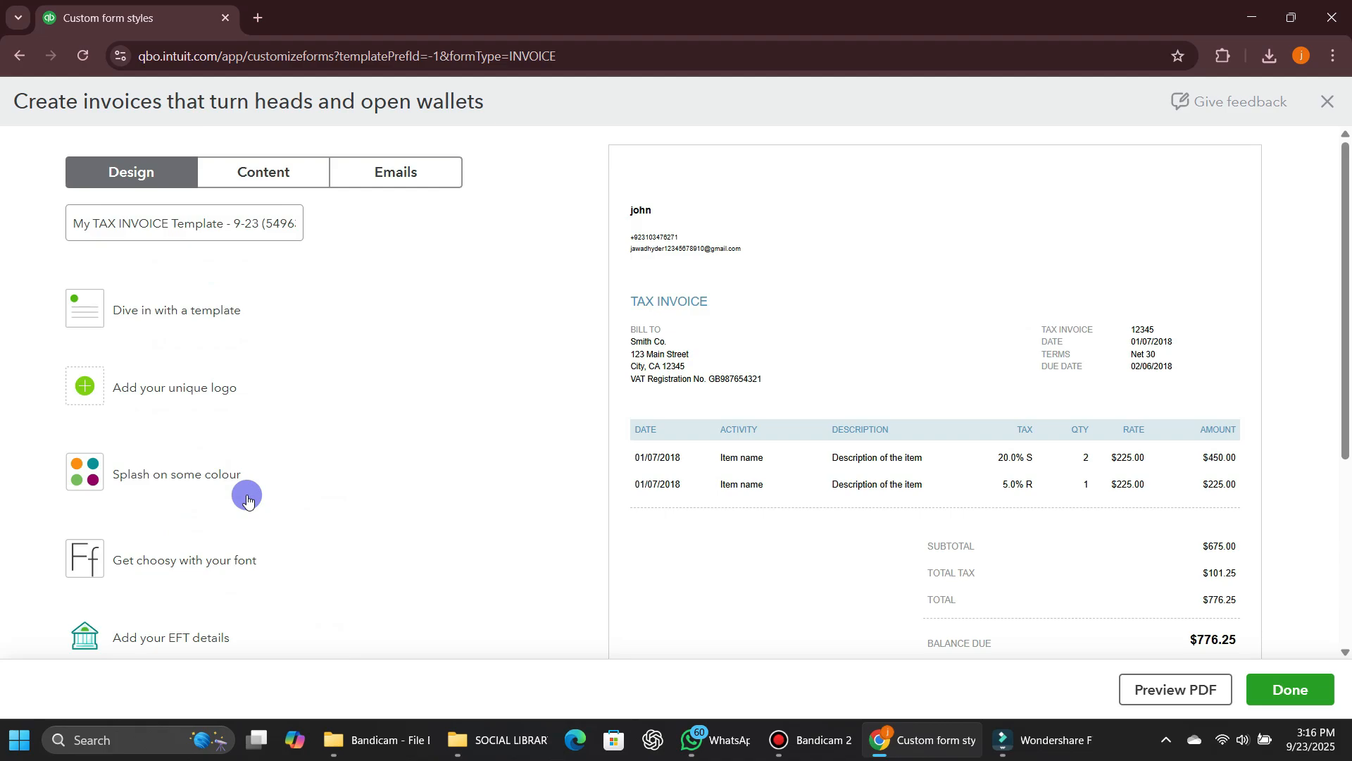
click(1294, 687)
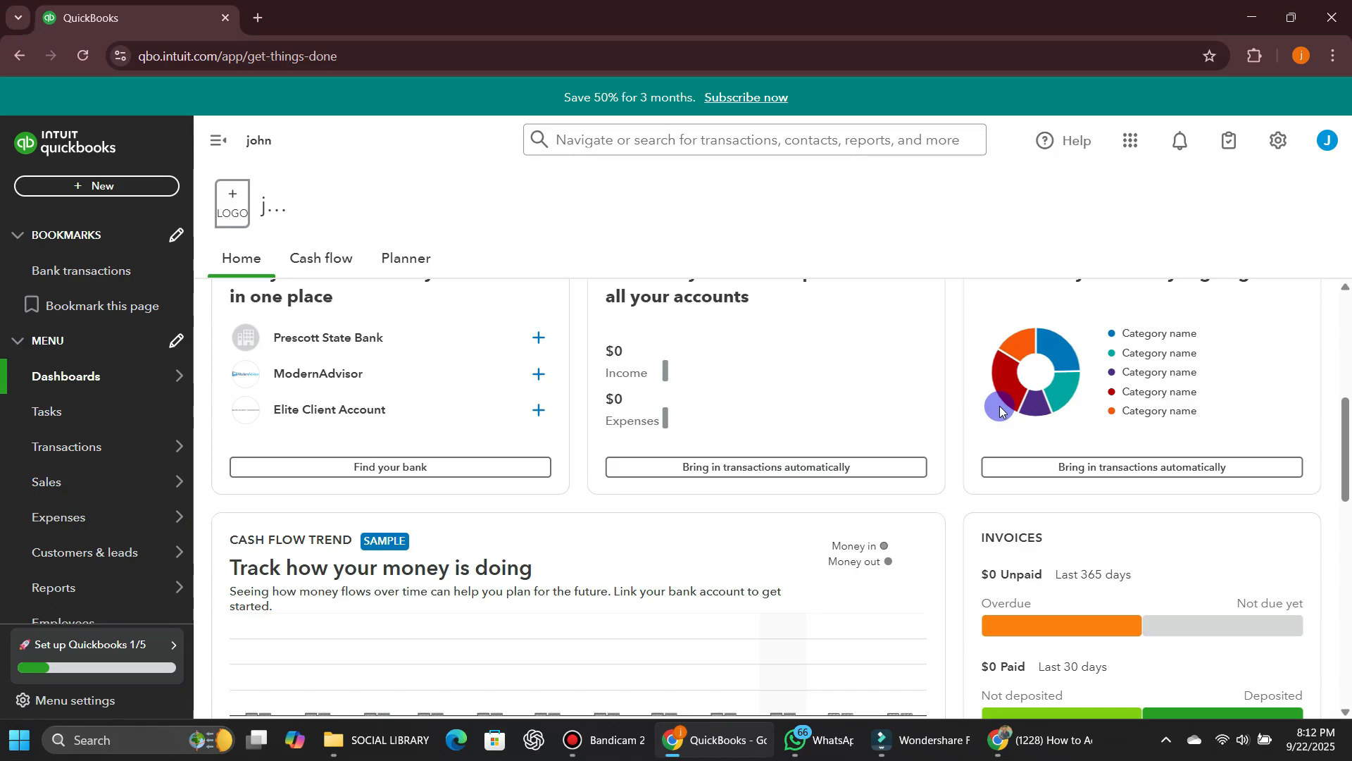
Open the Expenses page and bring up the choices for a new transaction.
mouse_move(73, 479)
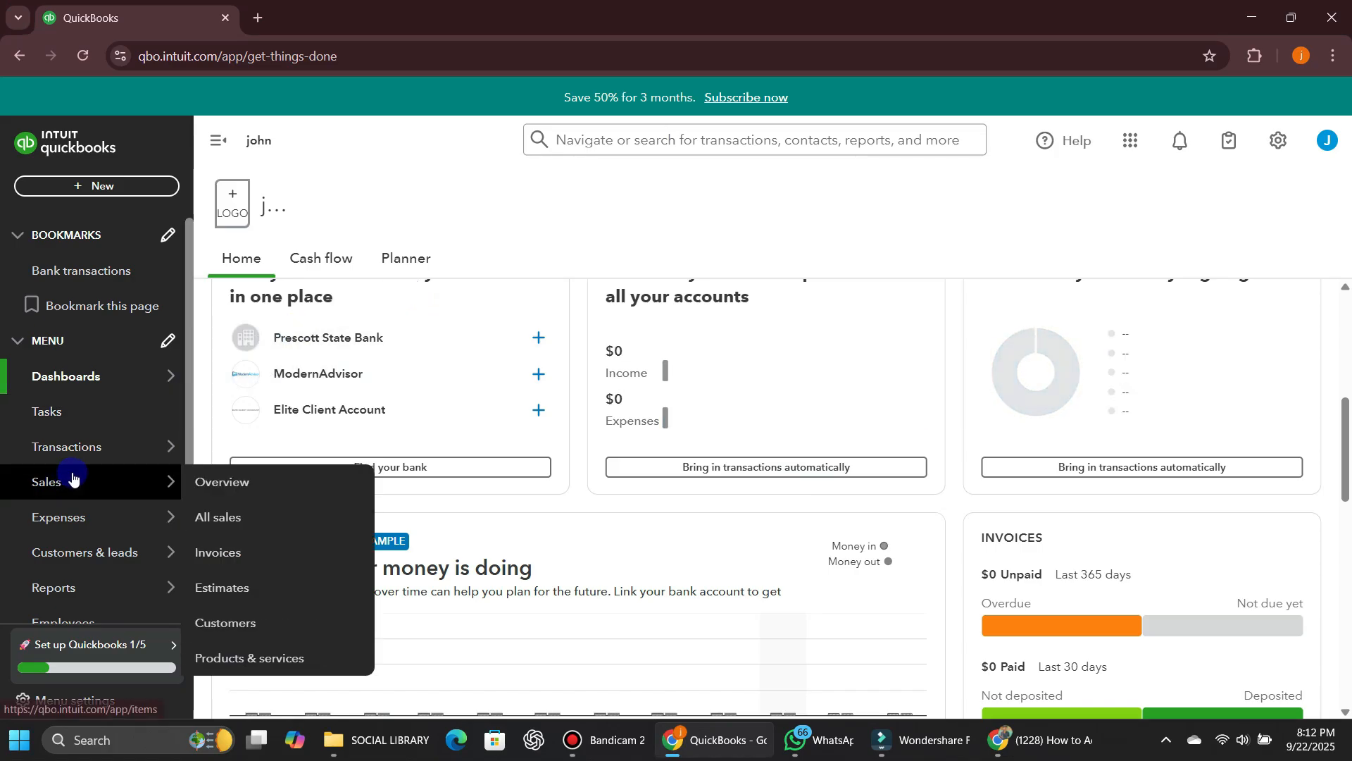
mouse_move(76, 517)
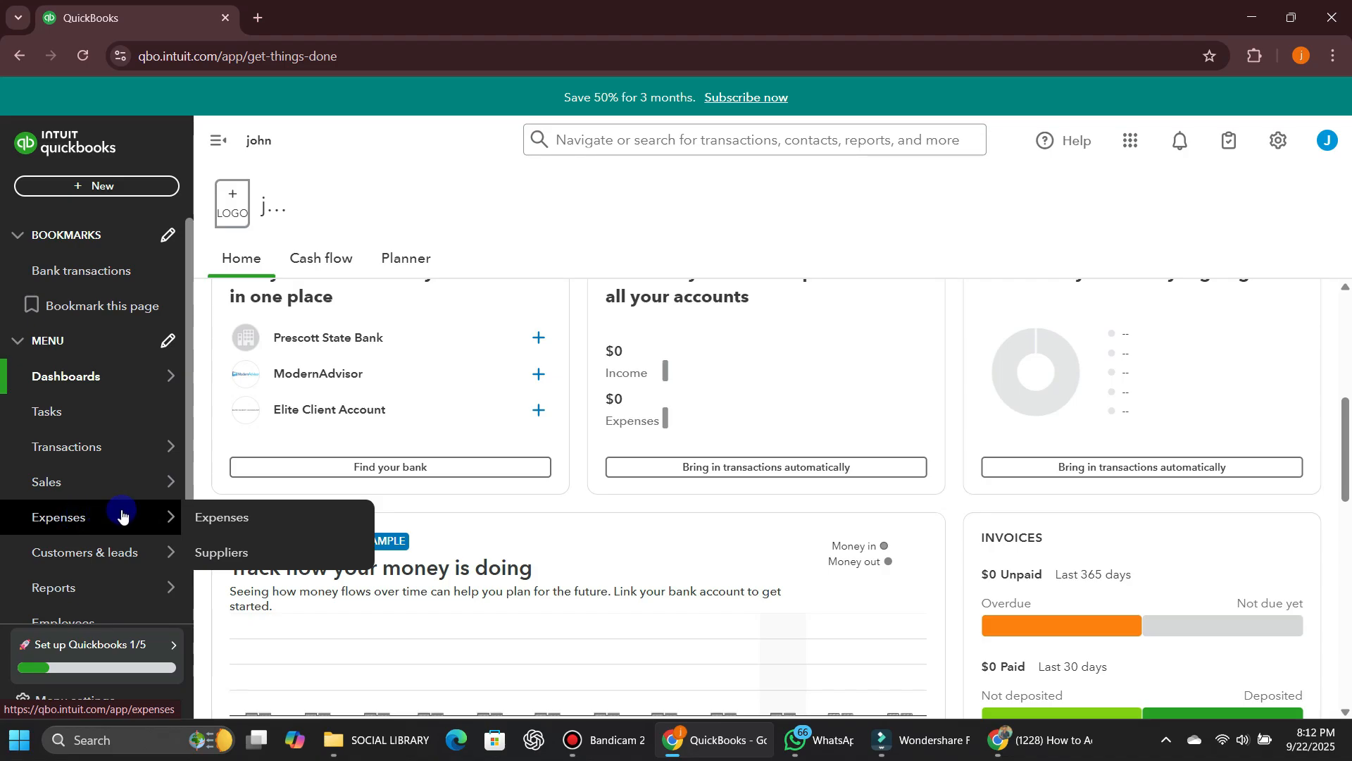
click(214, 518)
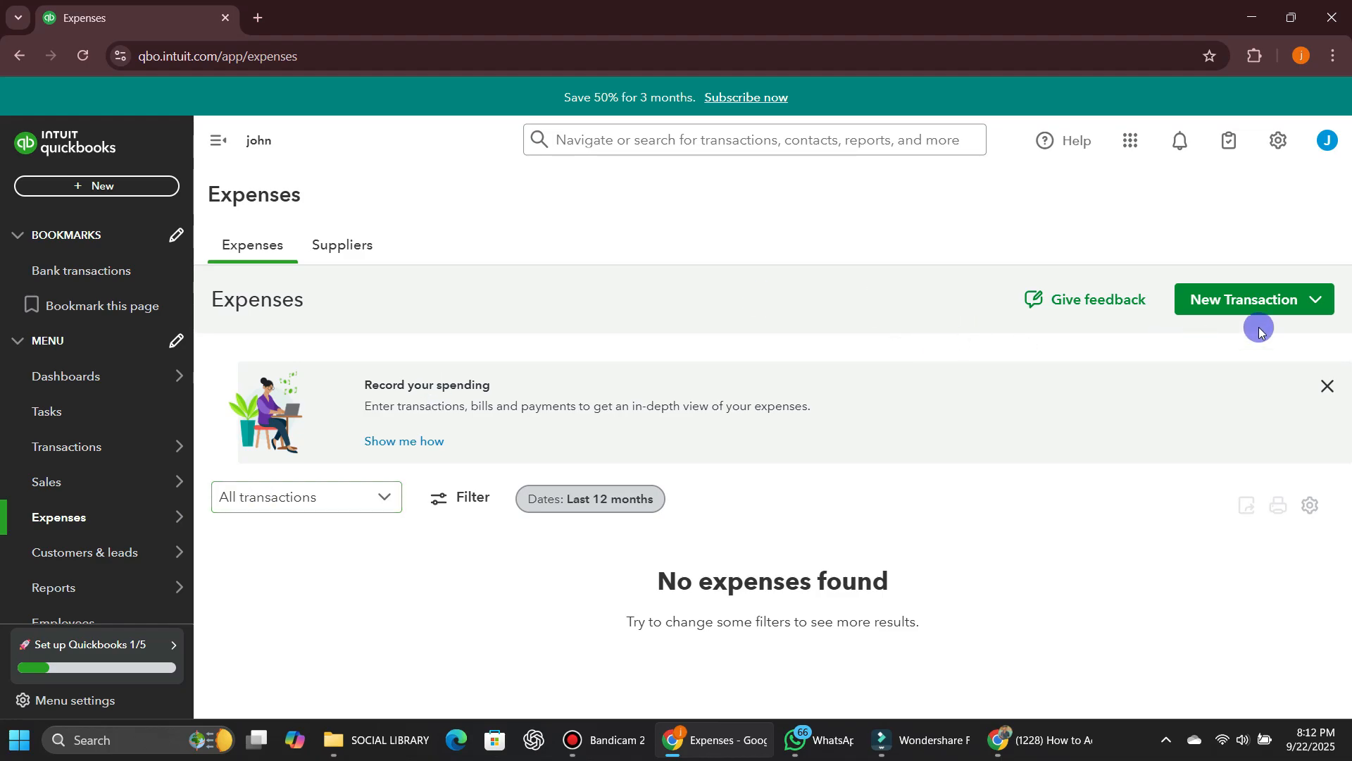
click(1263, 303)
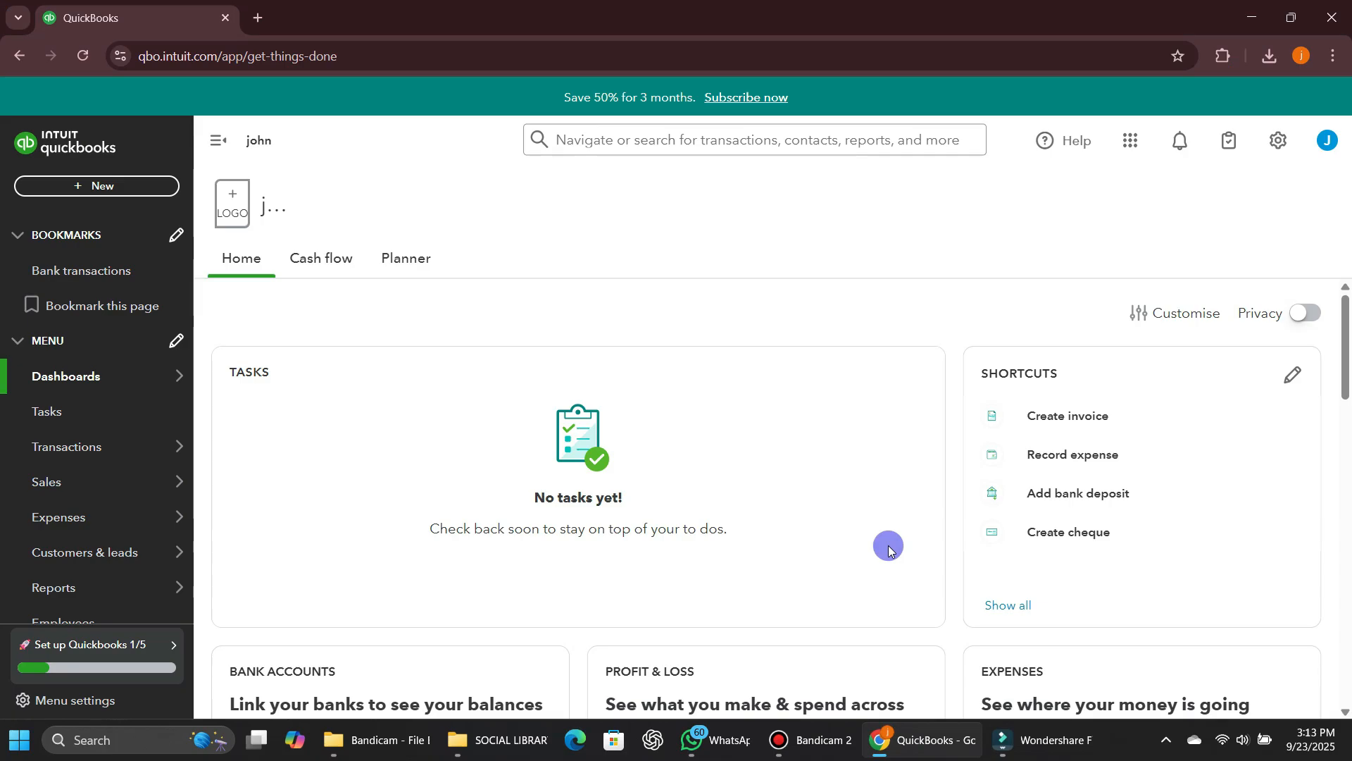
Open the Products & services list and make PRODUCT 1 inactive, confirming the change.
click(117, 470)
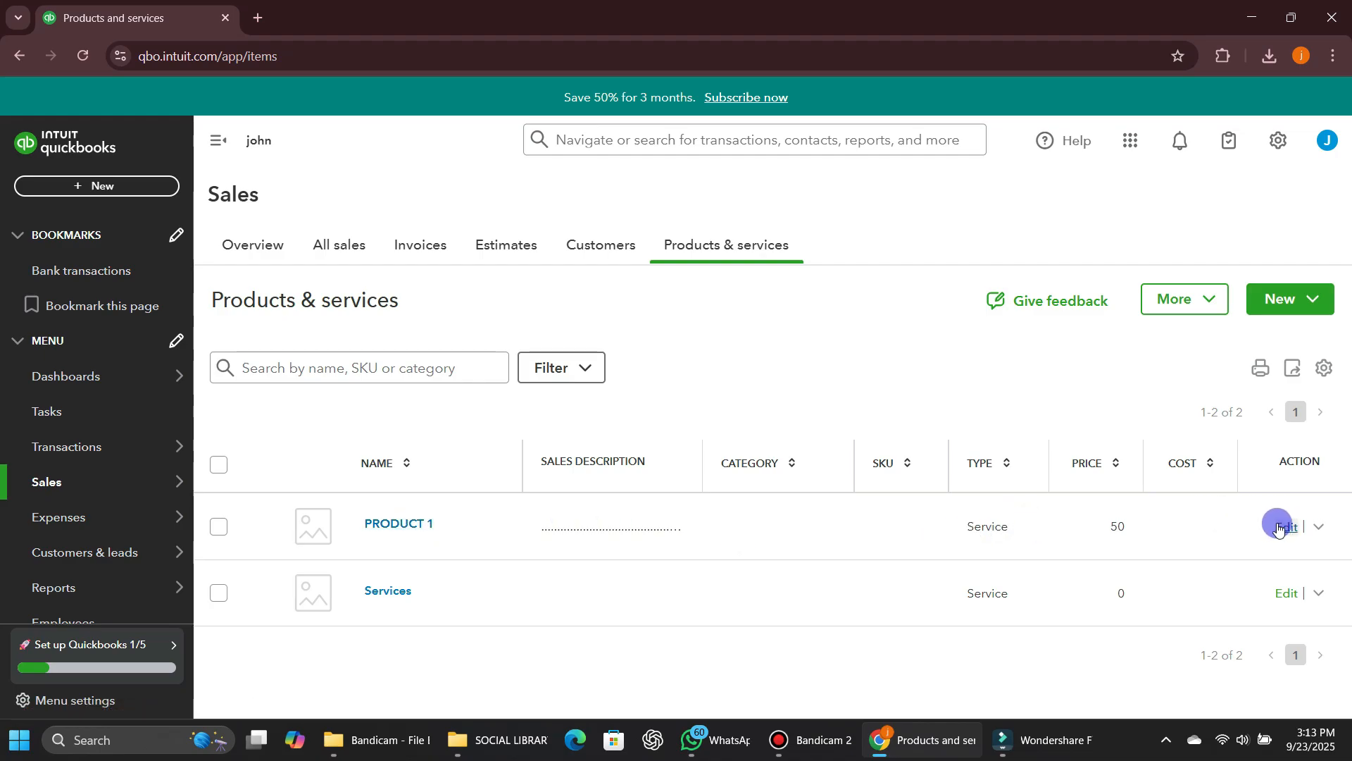
click(1317, 529)
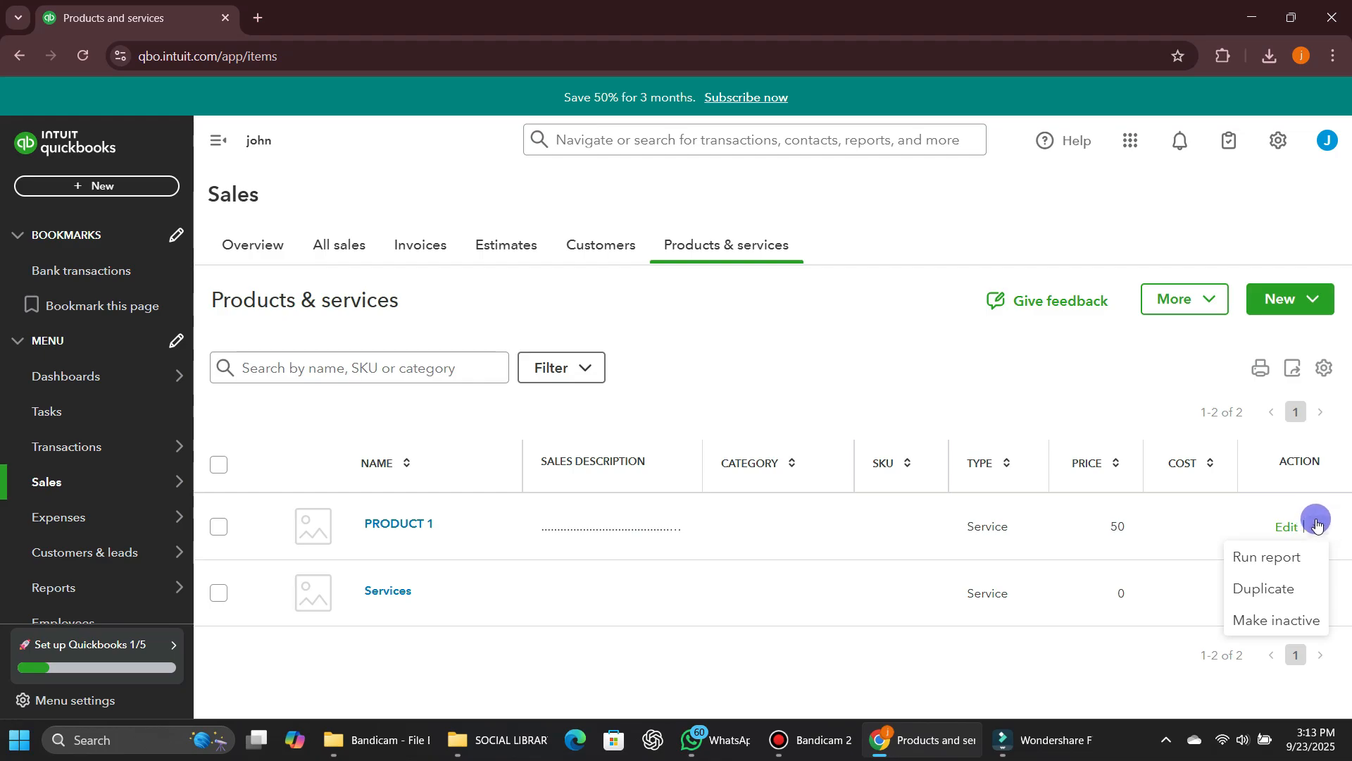
click(1281, 619)
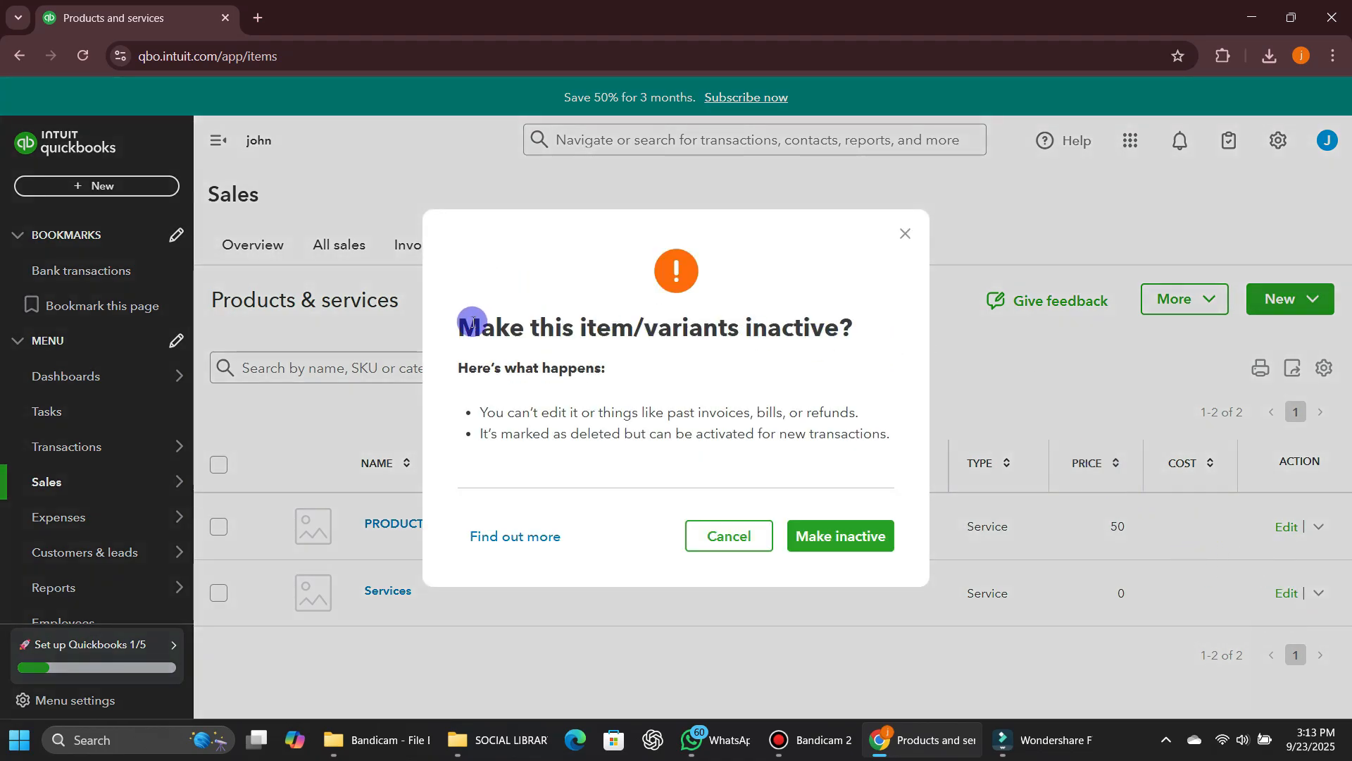
drag(448, 321, 881, 329)
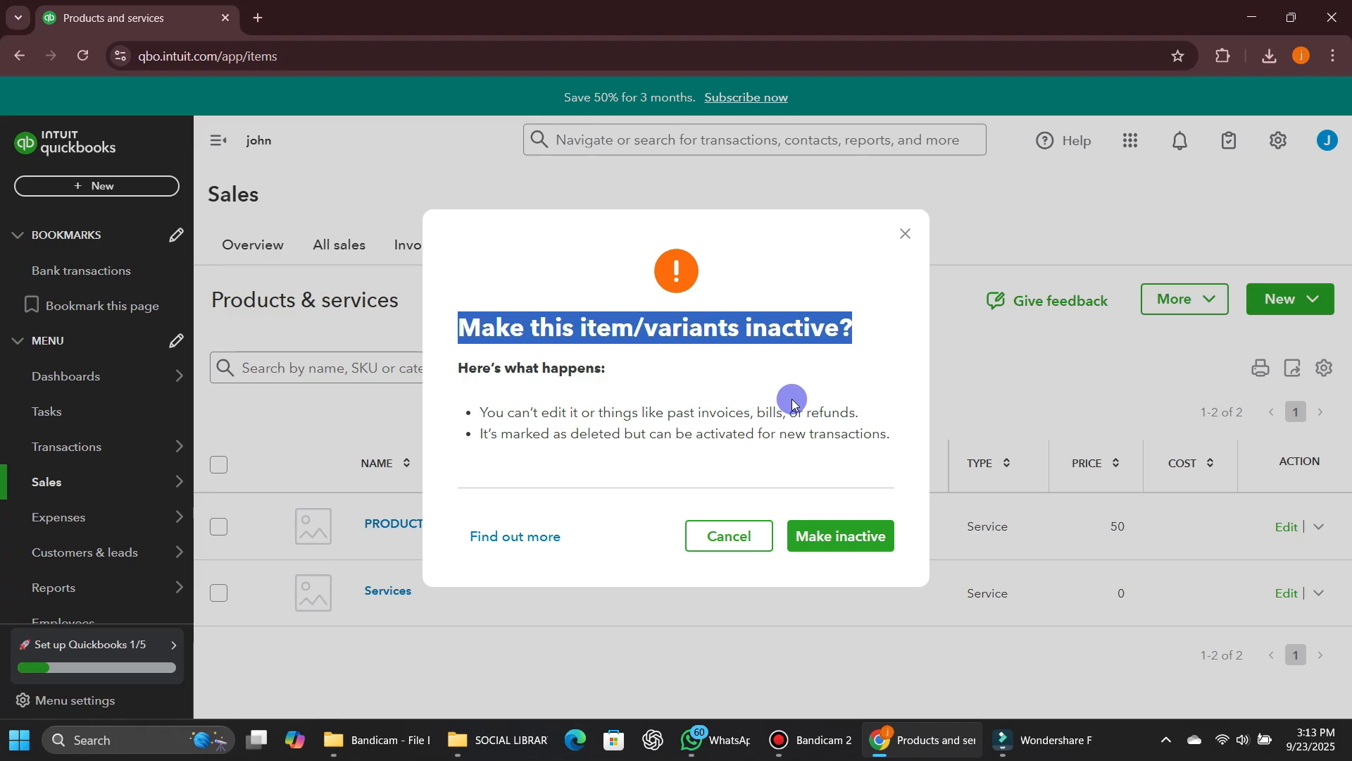
click(861, 533)
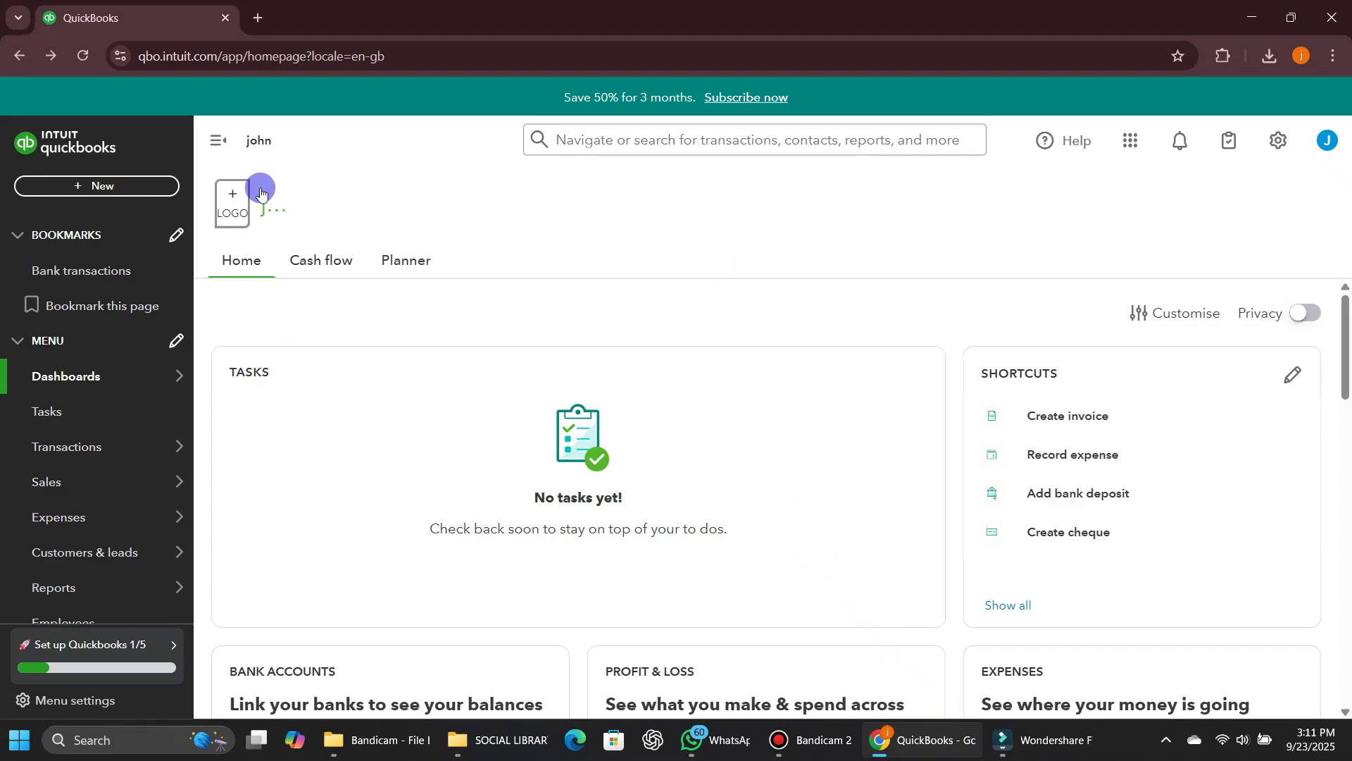
Open the Products & services list from the home page and check which columns it can display.
mouse_move(186, 393)
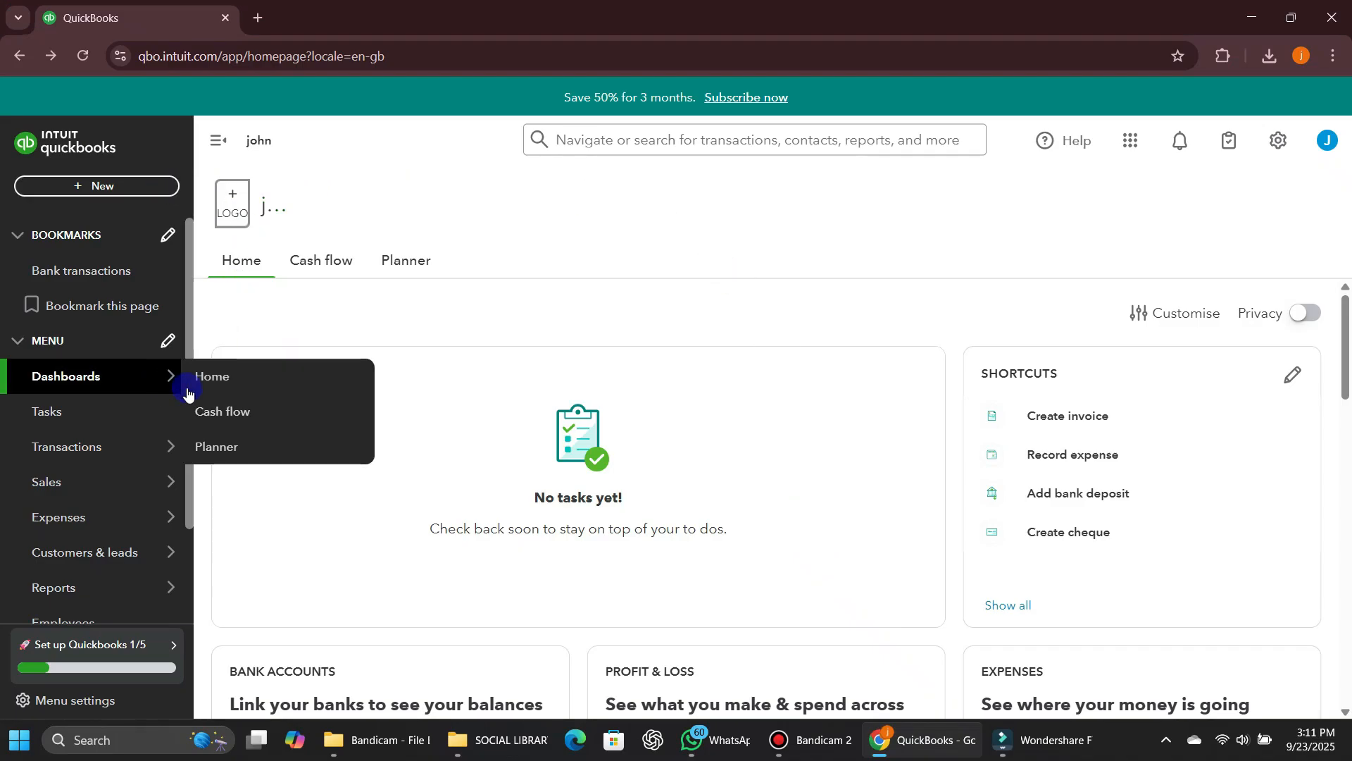
click(100, 486)
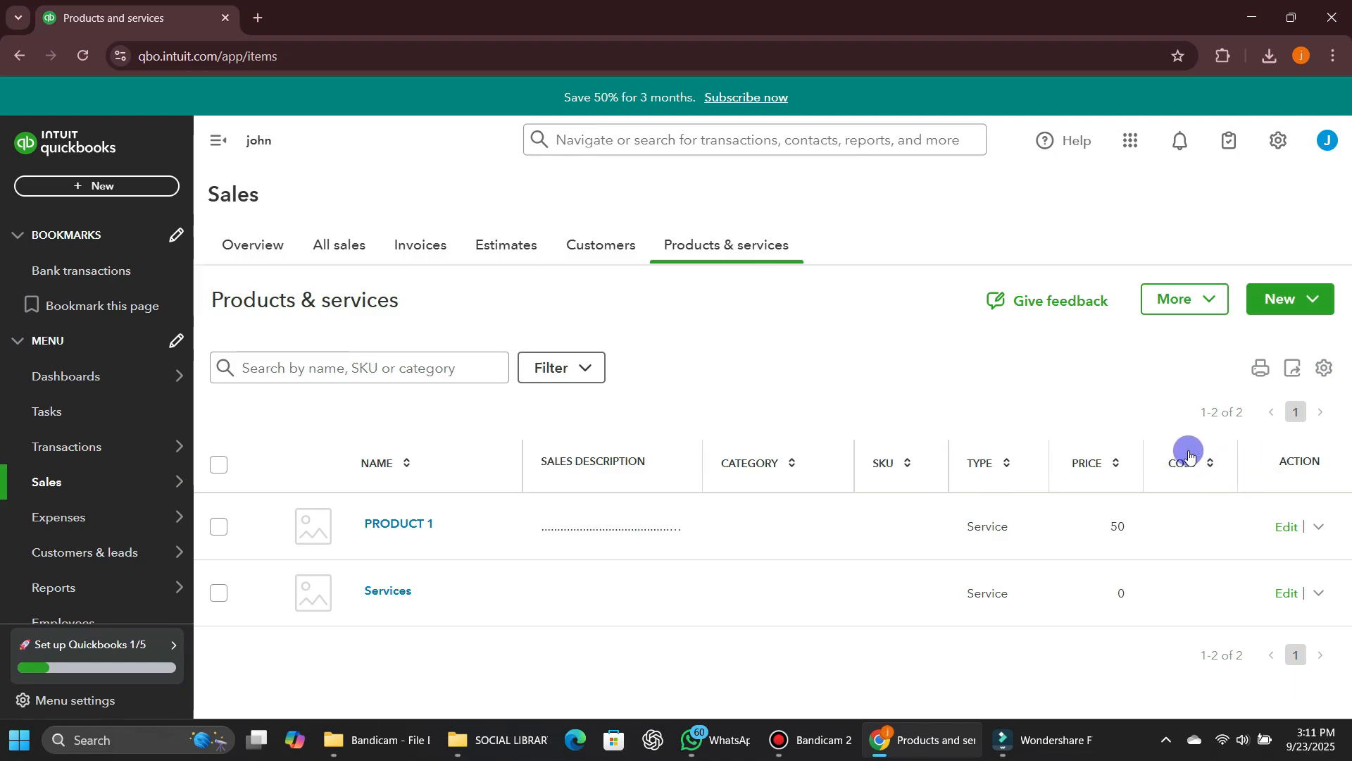
click(1327, 365)
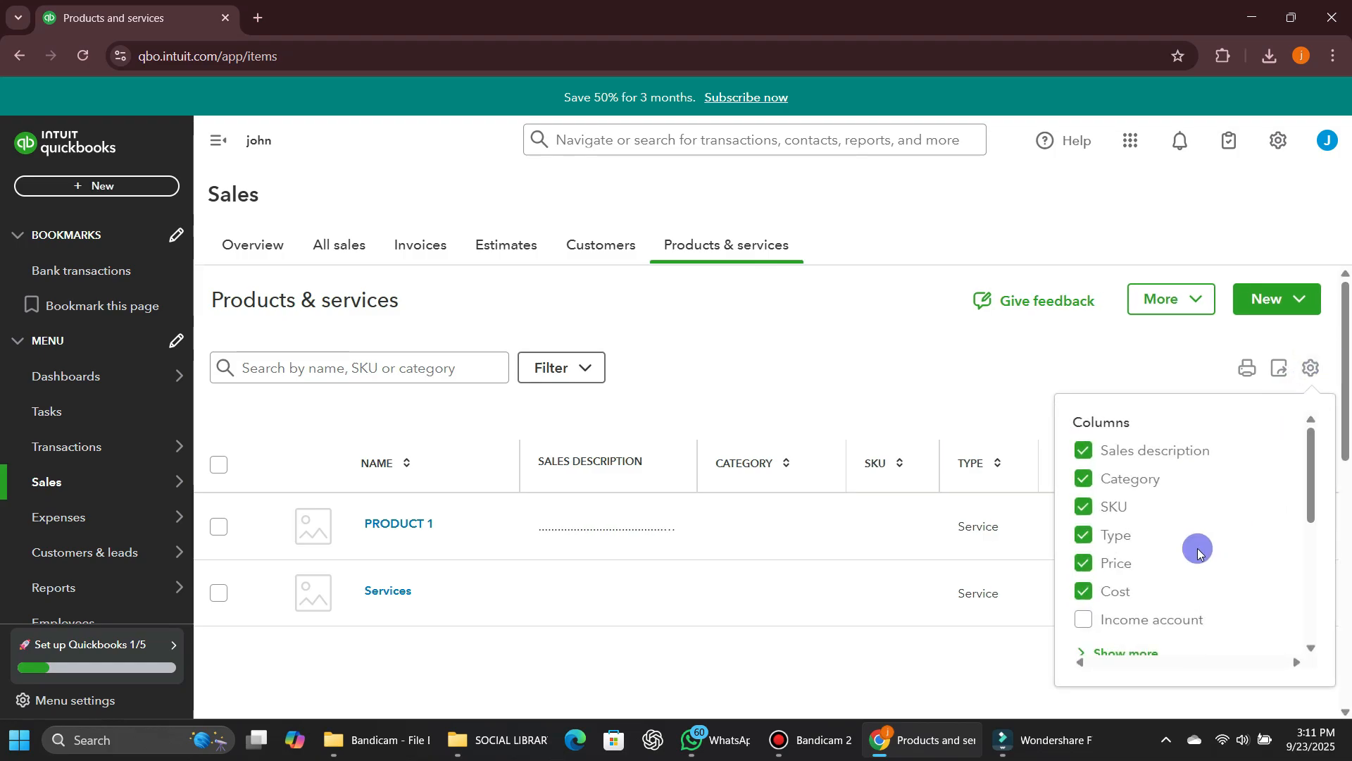
scroll(1200, 553, down, 1)
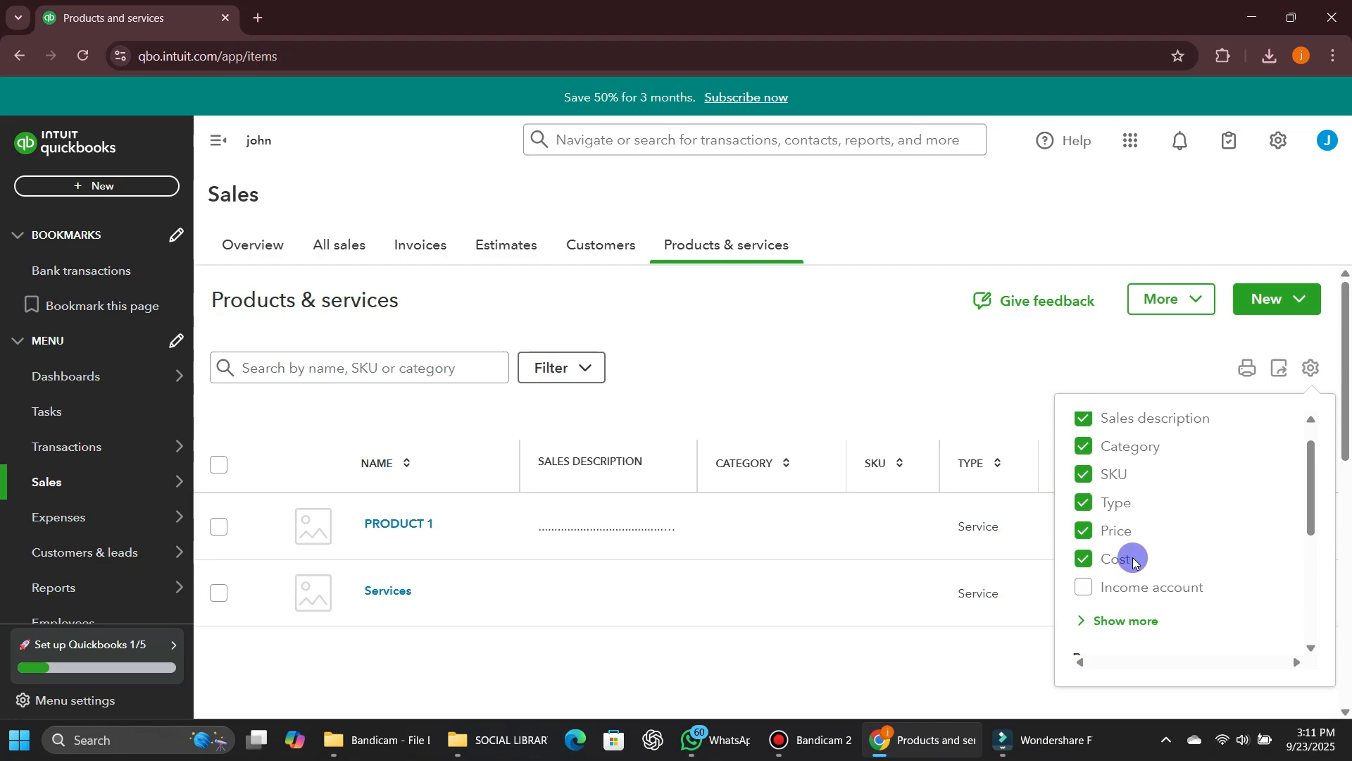
click(1002, 378)
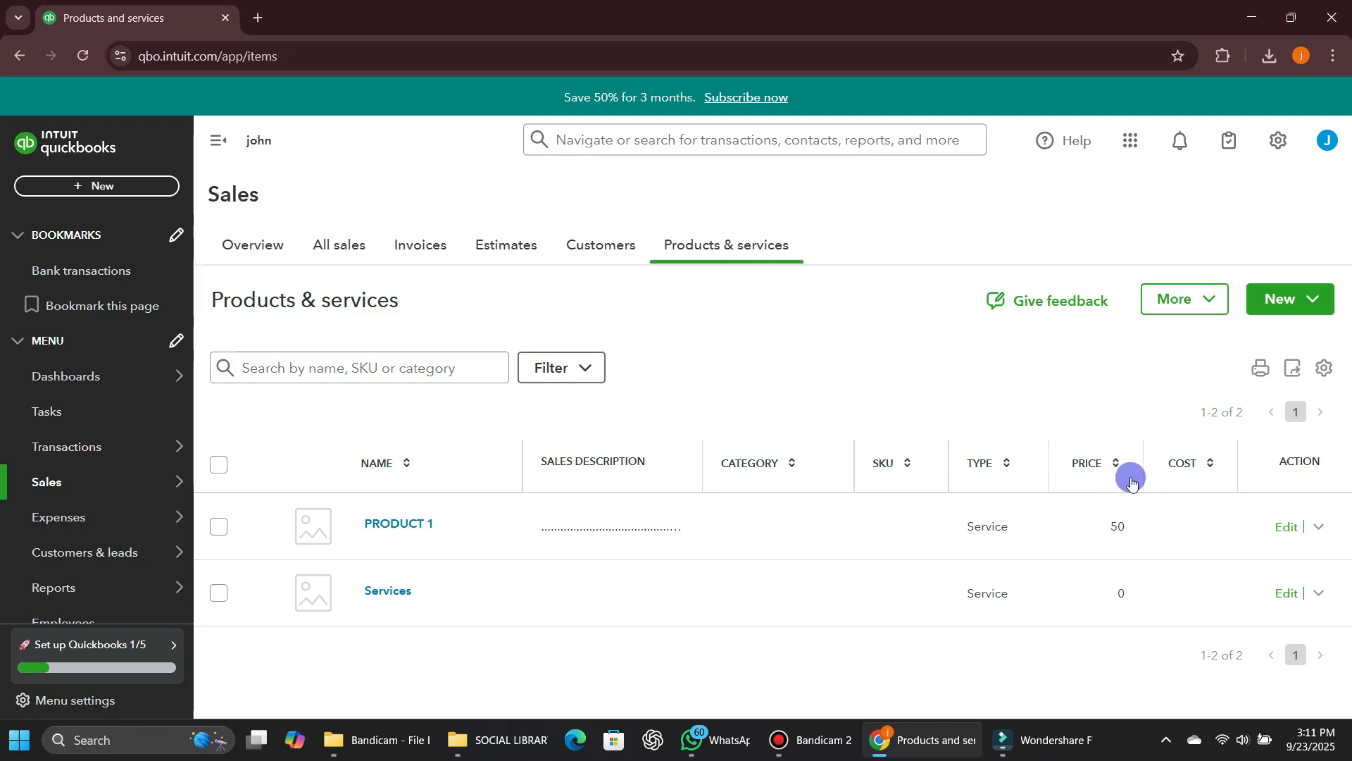
Open PRODUCT 1 for editing, review its basic info, sales and purchasing details, and save it.
click(1289, 527)
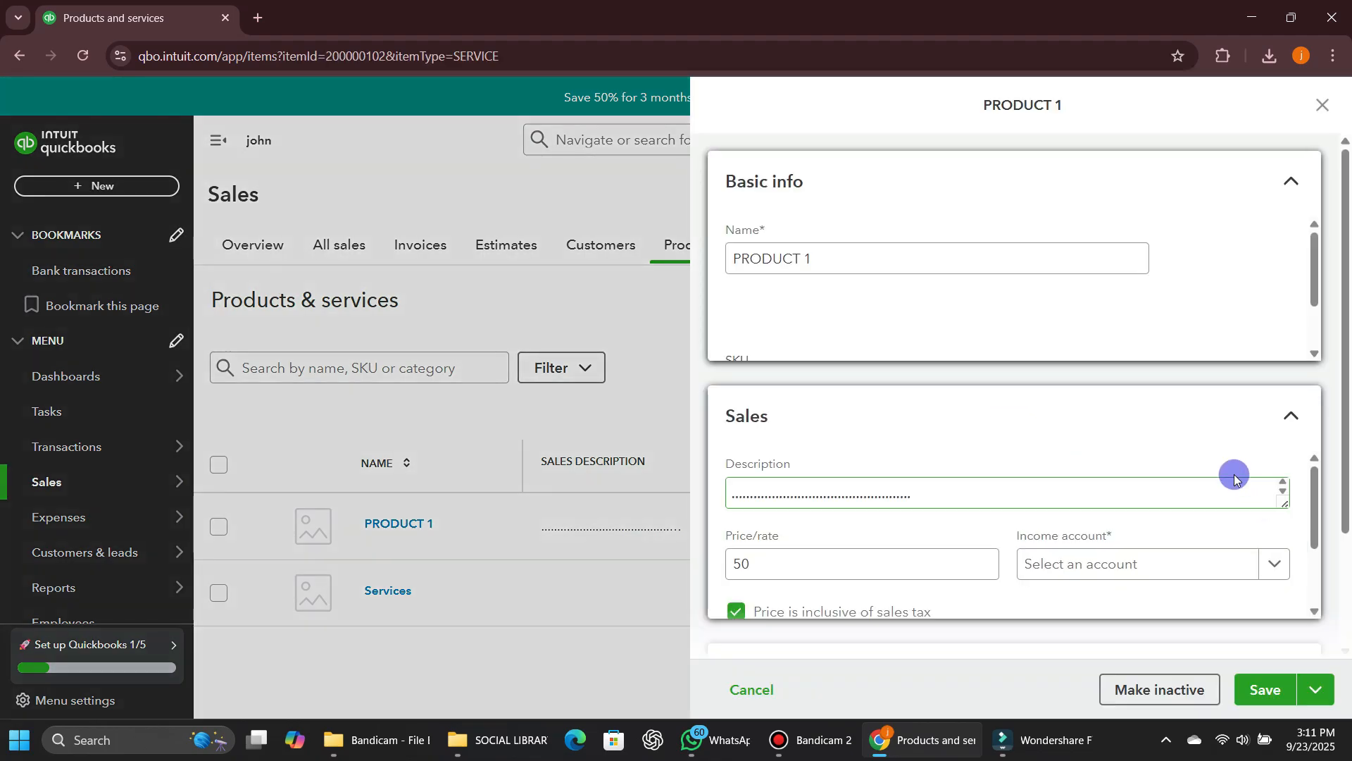
scroll(984, 428, down, 5)
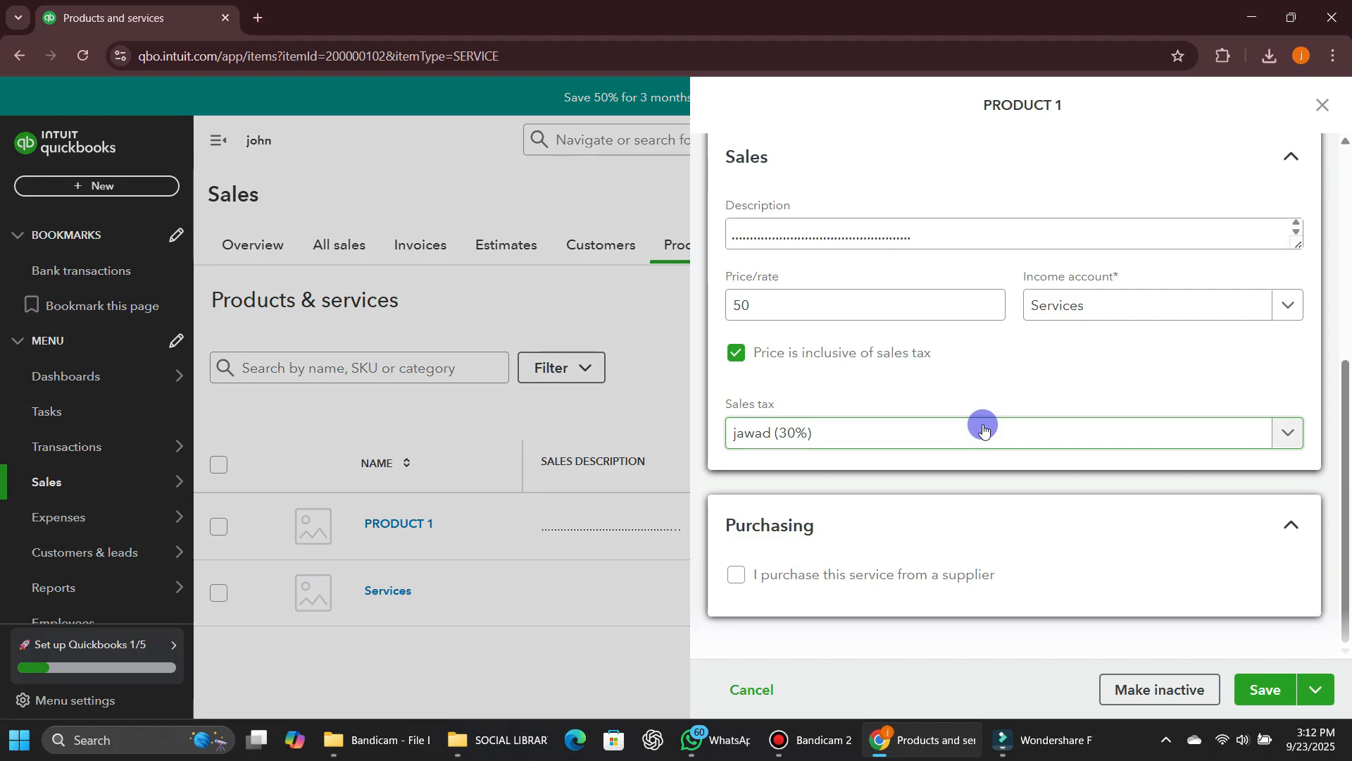
scroll(984, 428, up, 1)
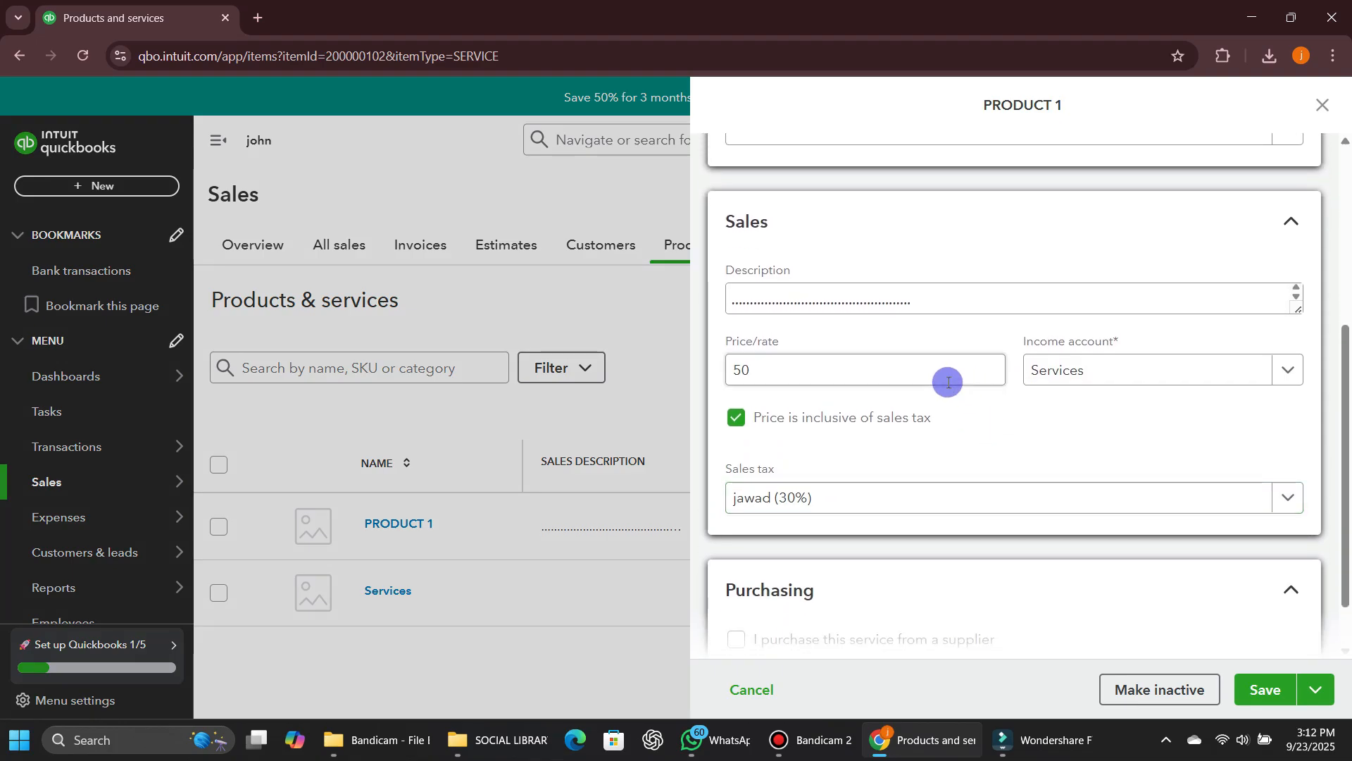
click(949, 375)
scroll(949, 375, up, 5)
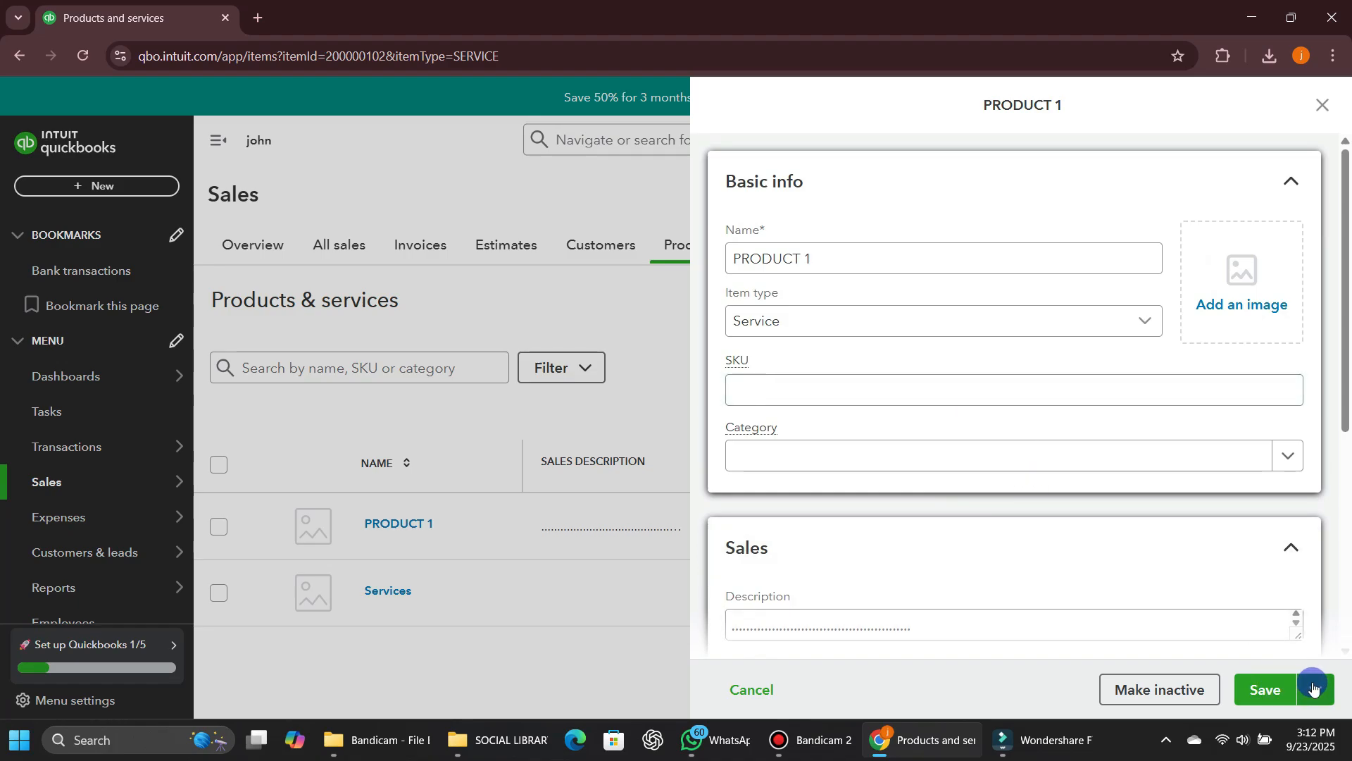
click(1277, 685)
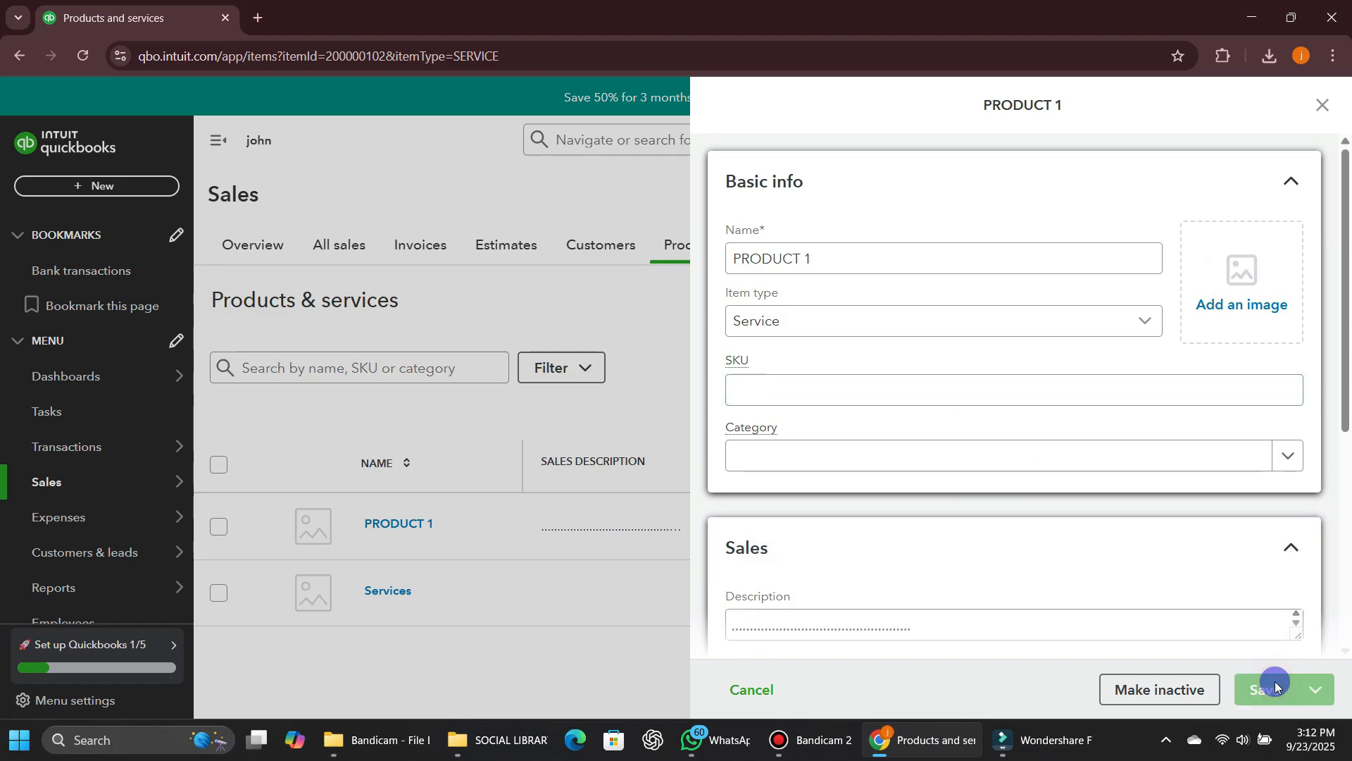